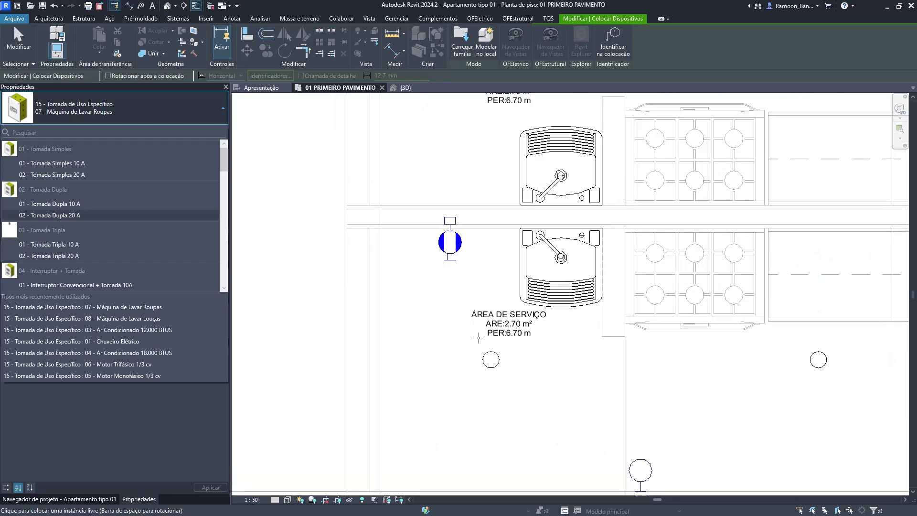
scroll(449, 335, "up", 3)
scroll(404, 301, "down", 2)
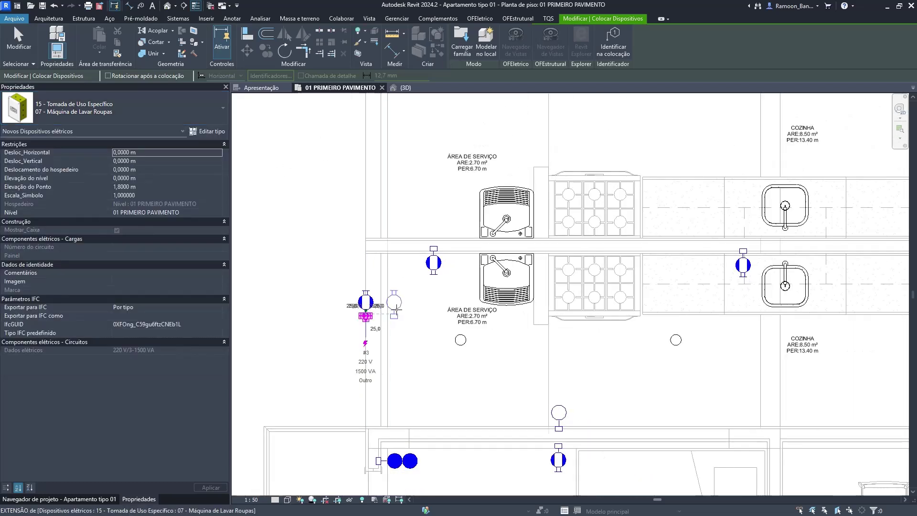
left_click(371, 307)
key("Escape")
left_click(374, 308)
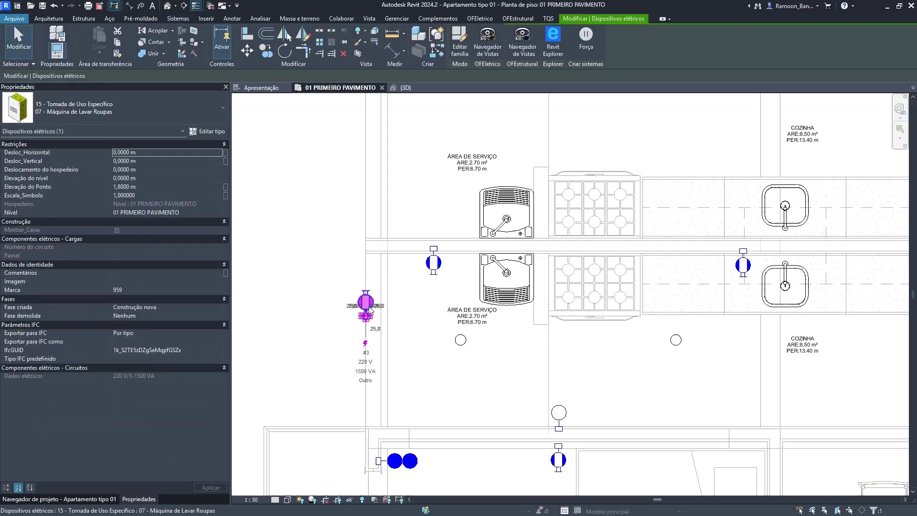
key("Escape")
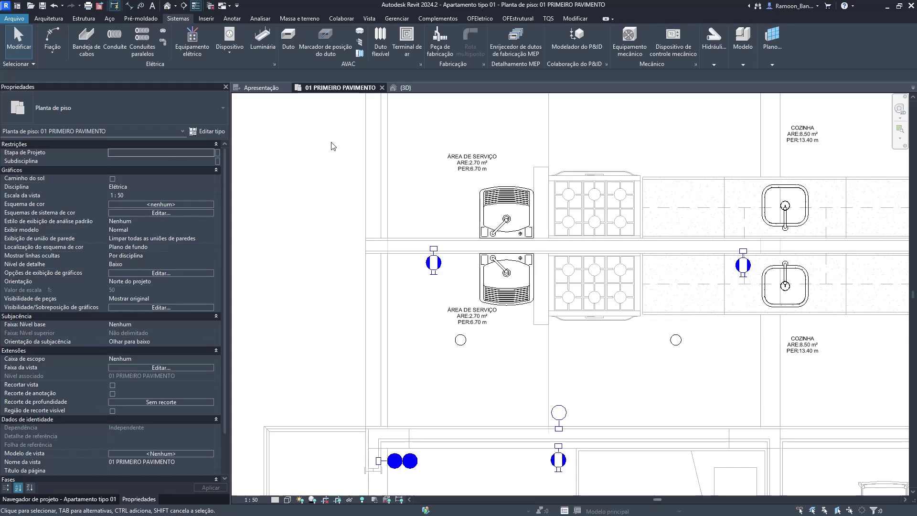
Place a Tomada Dupla 10 A on the service area's upper wall beside the washing machine outlet, with its symbol facing into the room.
left_click(234, 40)
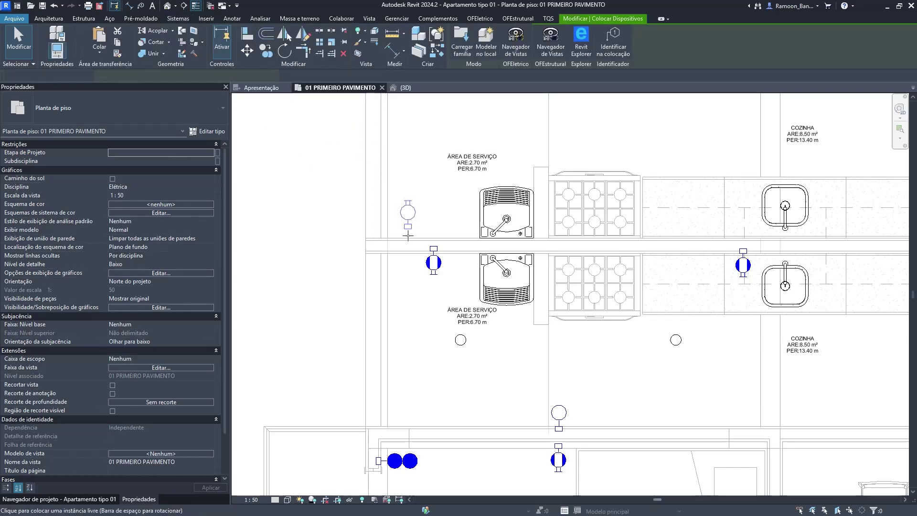
left_click(96, 107)
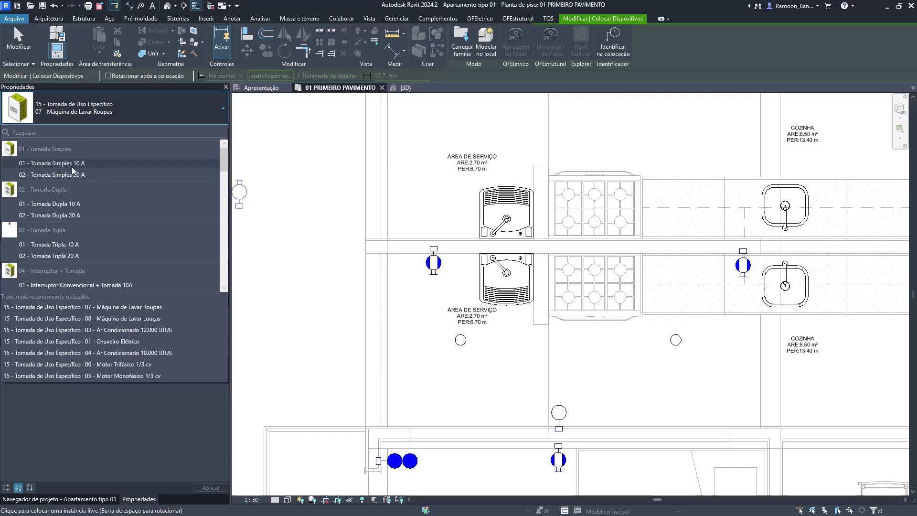
left_click(64, 204)
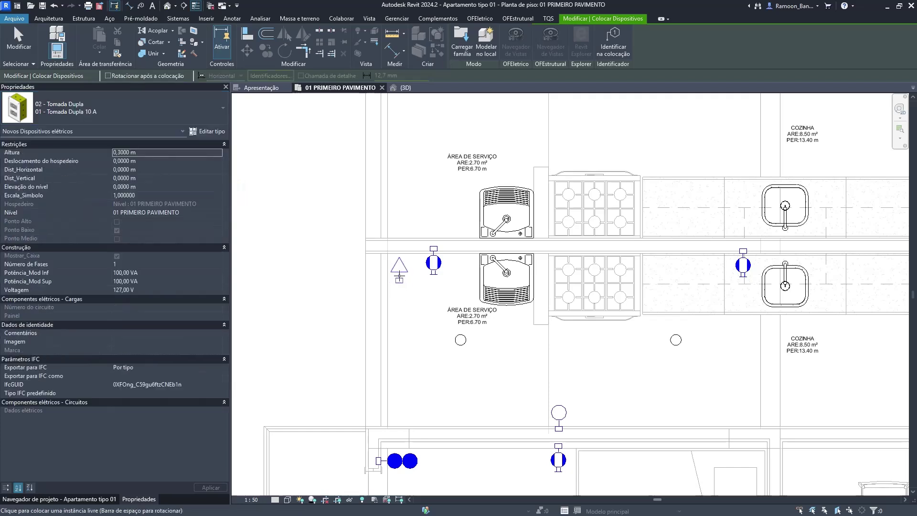
scroll(400, 273, "up", 2)
key("space")
key("space")
key("space")
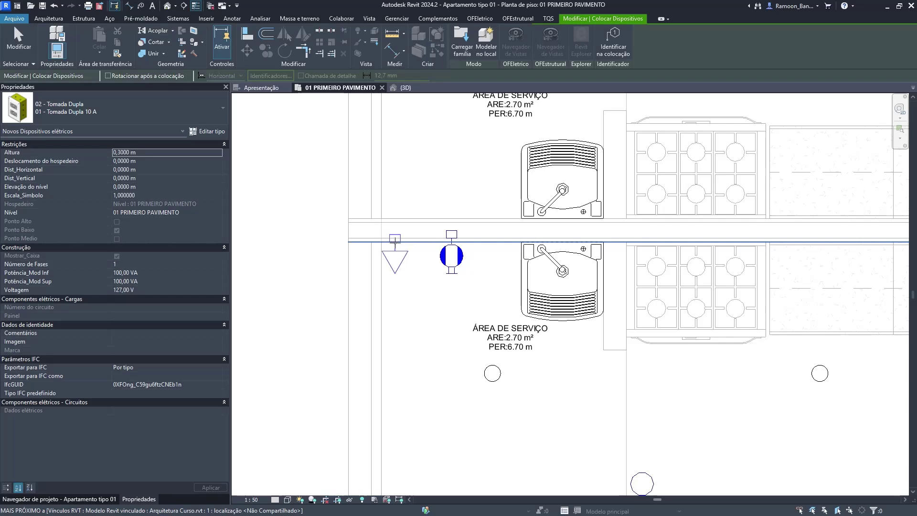
left_click(397, 243)
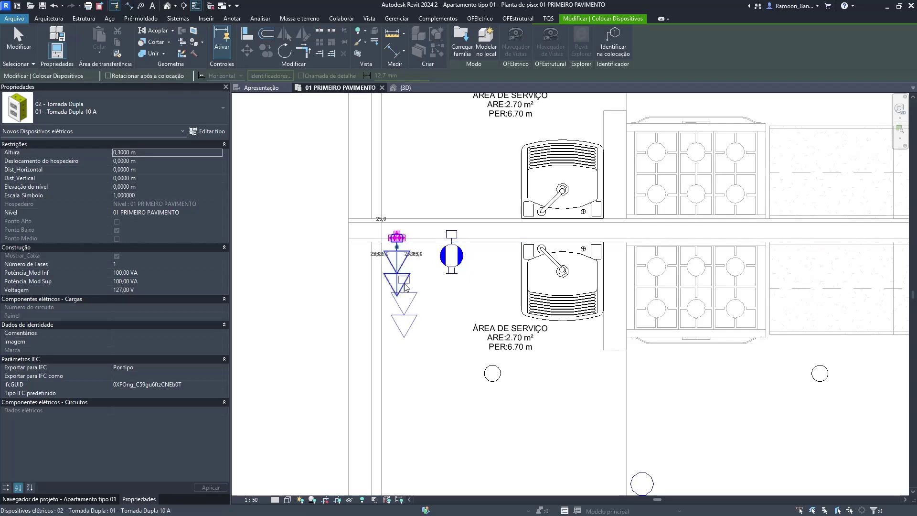
Place a Tomada Simples 10 A on the wall behind the lower stove, aligned with the stove's centre.
scroll(399, 258, "down", 2)
middle_click_drag(596, 342, 477, 355)
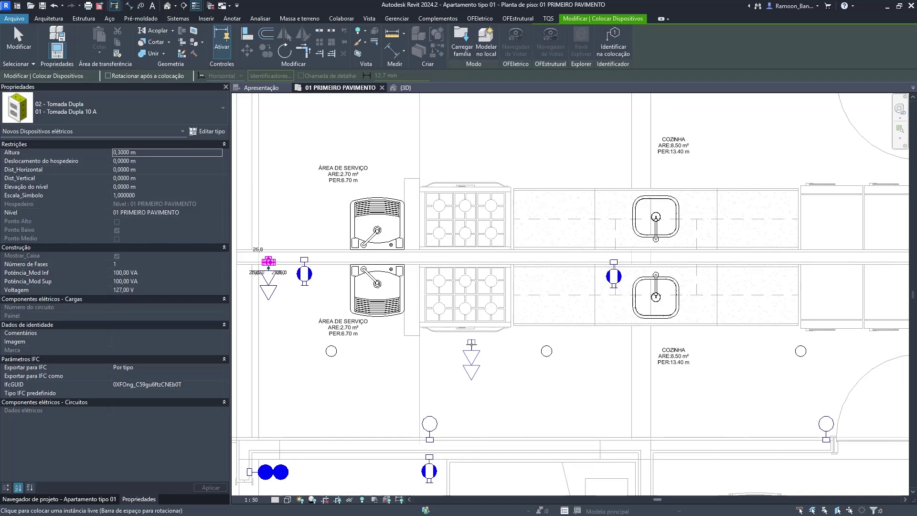
scroll(470, 327, "down", 1)
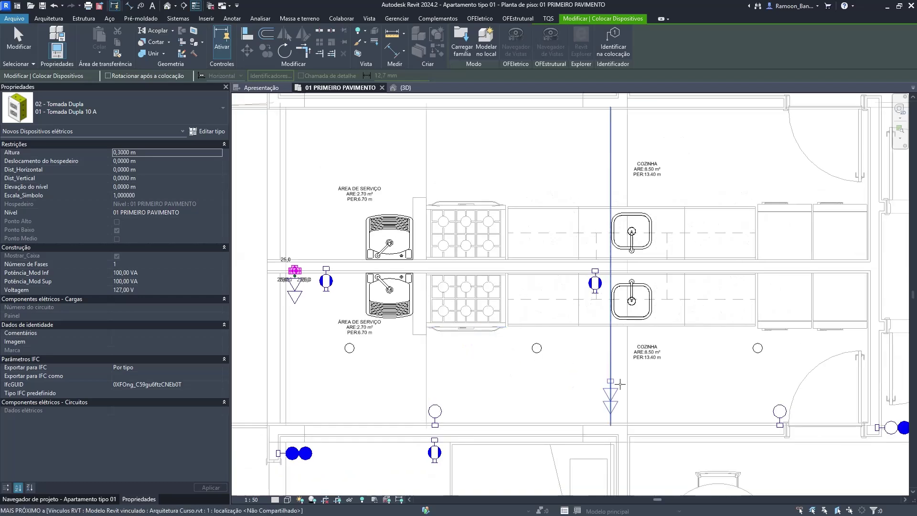
scroll(749, 379, "up", 2)
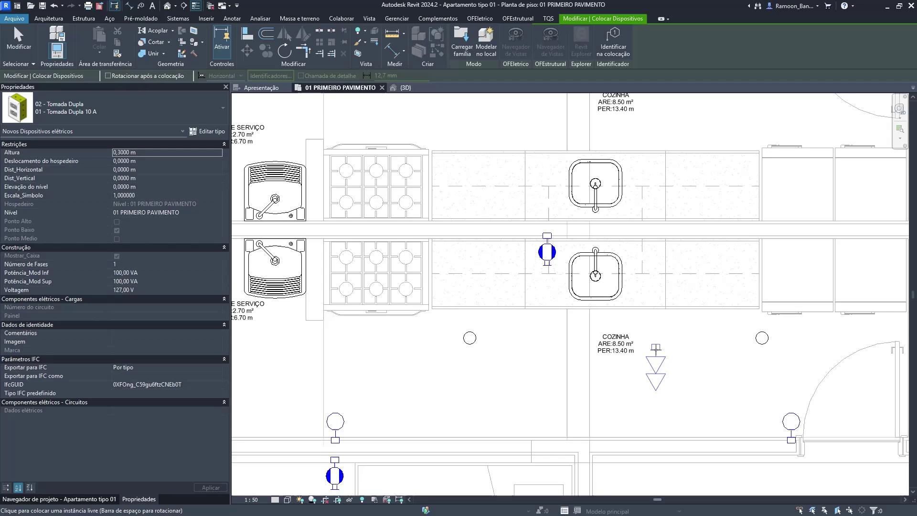
middle_click_drag(656, 342, 638, 341)
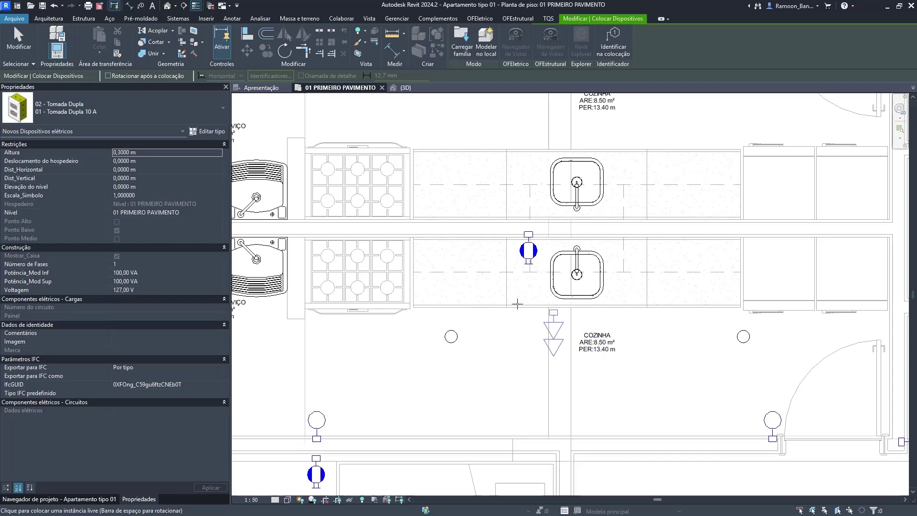
scroll(363, 238, "up", 3)
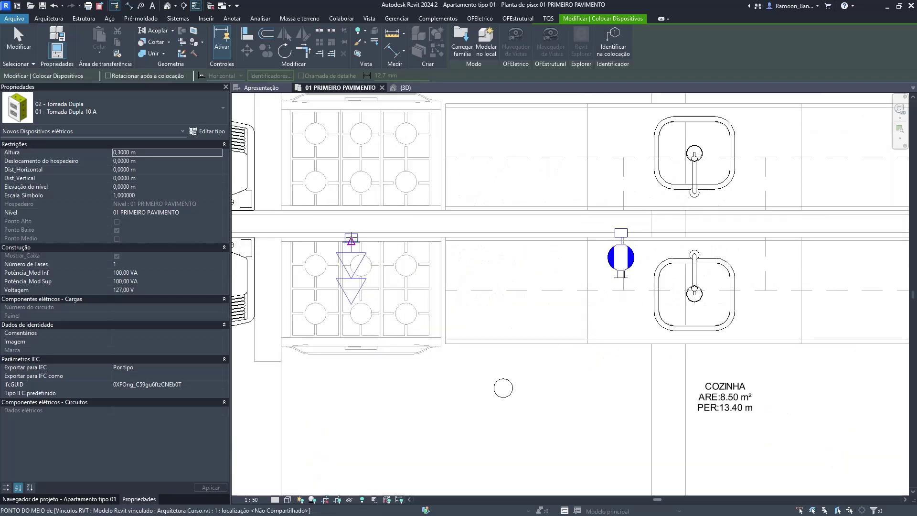
left_click(143, 111)
scroll(118, 170, "up", 2)
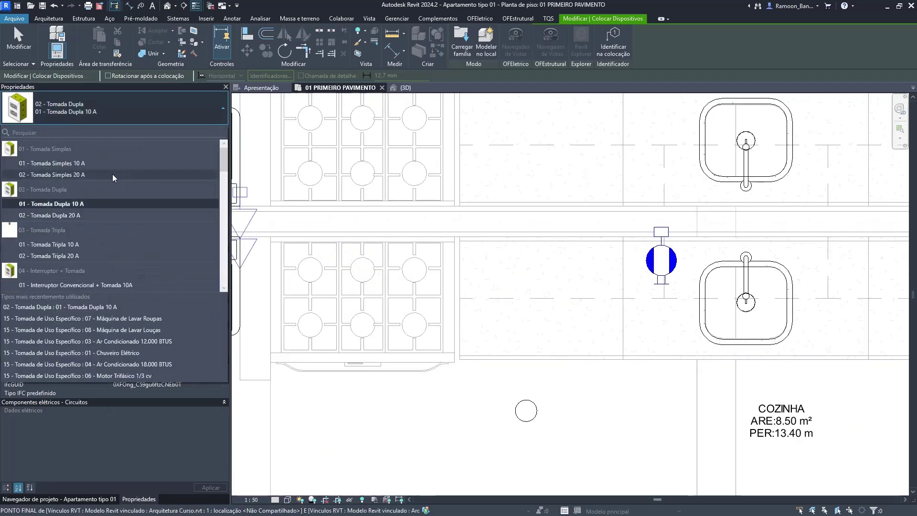
left_click(100, 167)
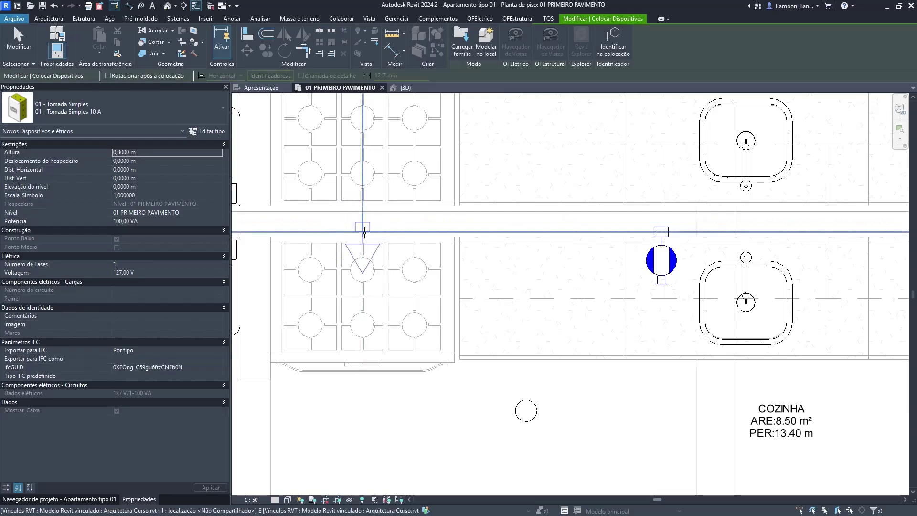
left_click(364, 233)
scroll(525, 287, "down", 4)
key("Escape")
key("Escape")
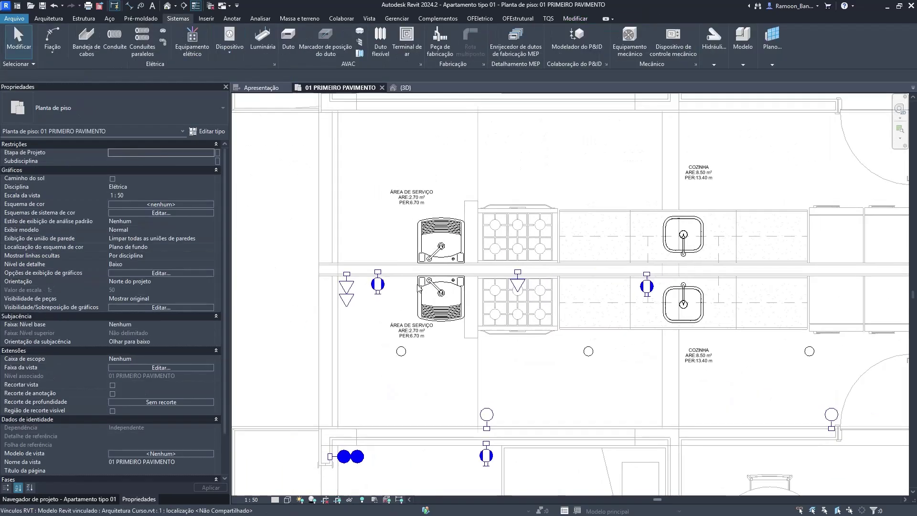
Set the Altura of the double outlet in the service area to 1.1 m.
left_click(355, 281)
left_click(348, 277)
scroll(353, 277, "up", 3)
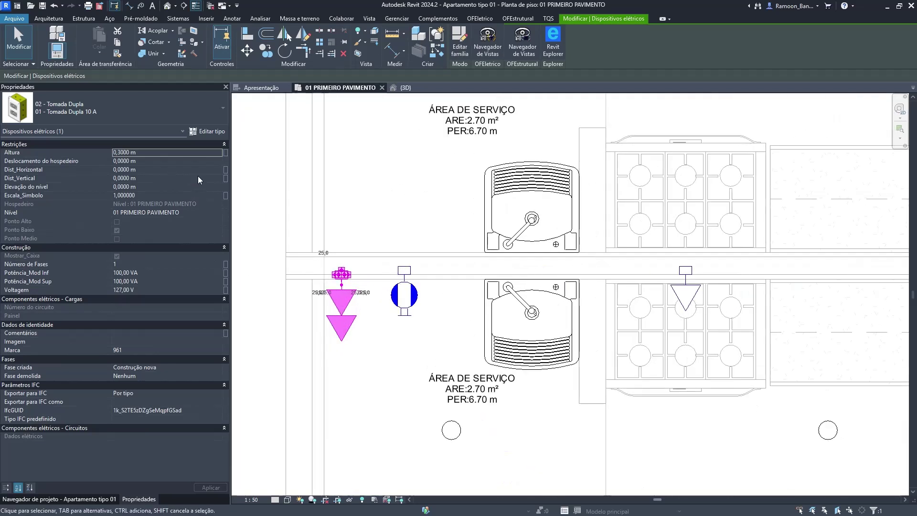
left_click(196, 155)
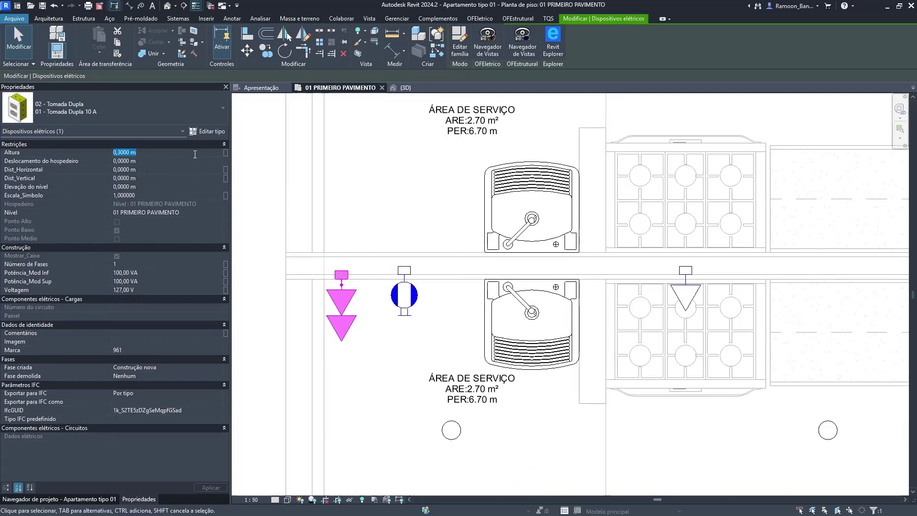
type("1.12")
key("BackSpace")
key("Escape")
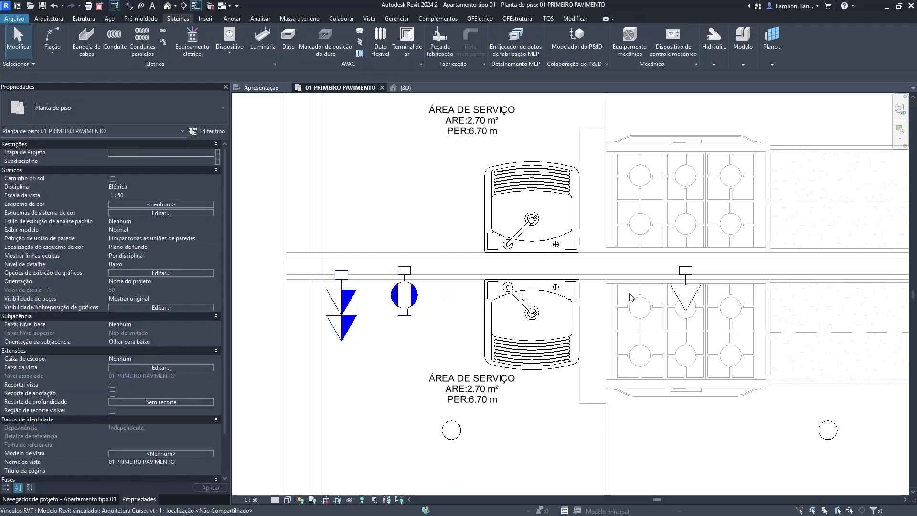
Create a similar Tomada Simples 10 A on the same wall, just right of the stove's centred outlet.
left_click(690, 295)
middle_click_drag(690, 295, 645, 311)
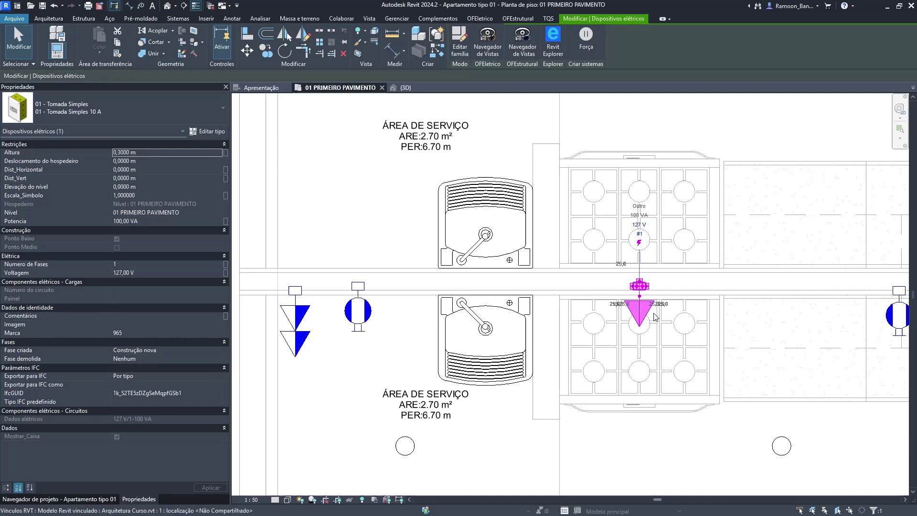
key("c")
key("s")
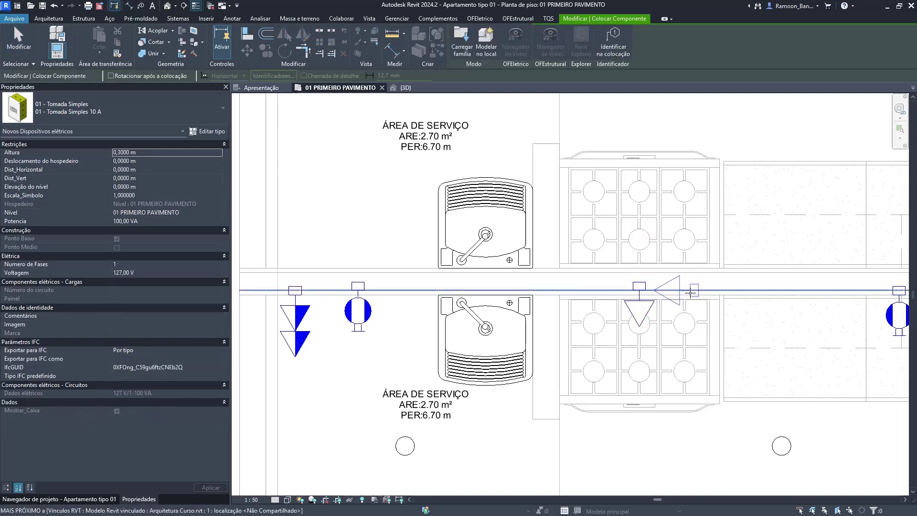
left_click(694, 290)
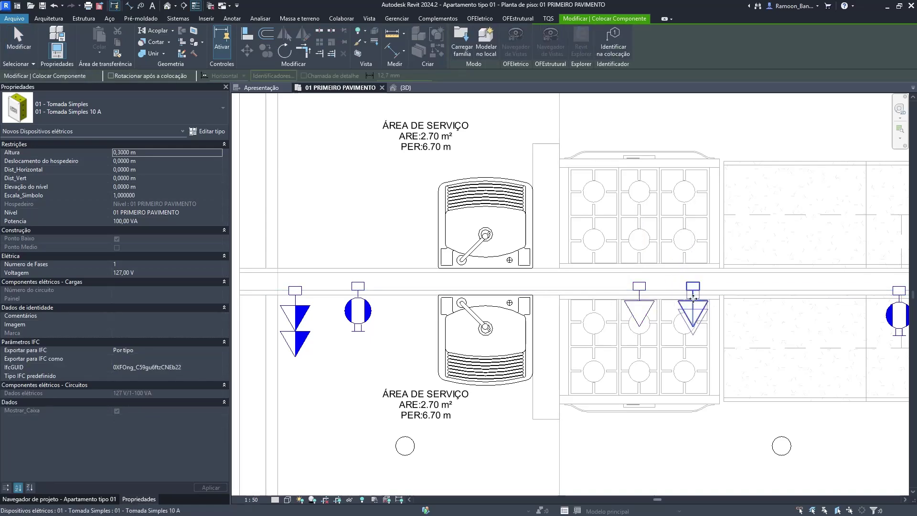
key("Escape")
key("Escape")
Set the Altura of the second single outlet behind the stove to 1.9 m.
left_click(694, 306)
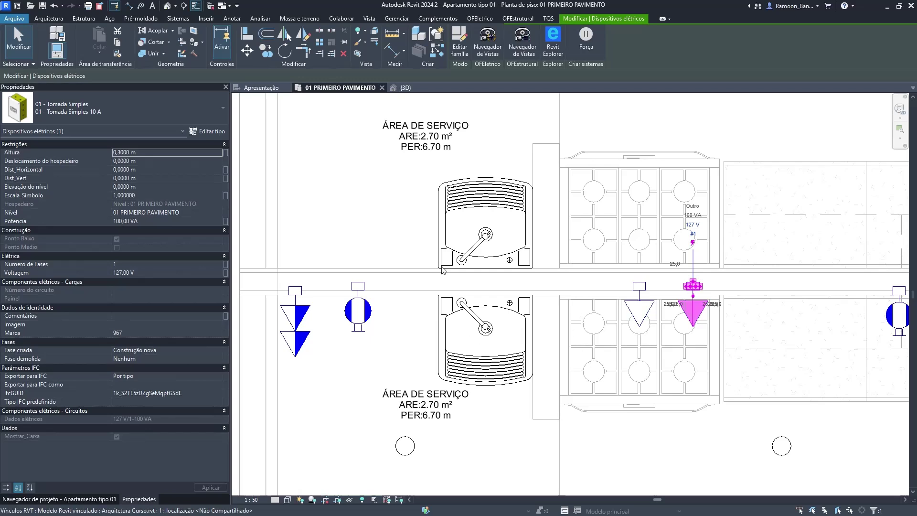
left_click(179, 152)
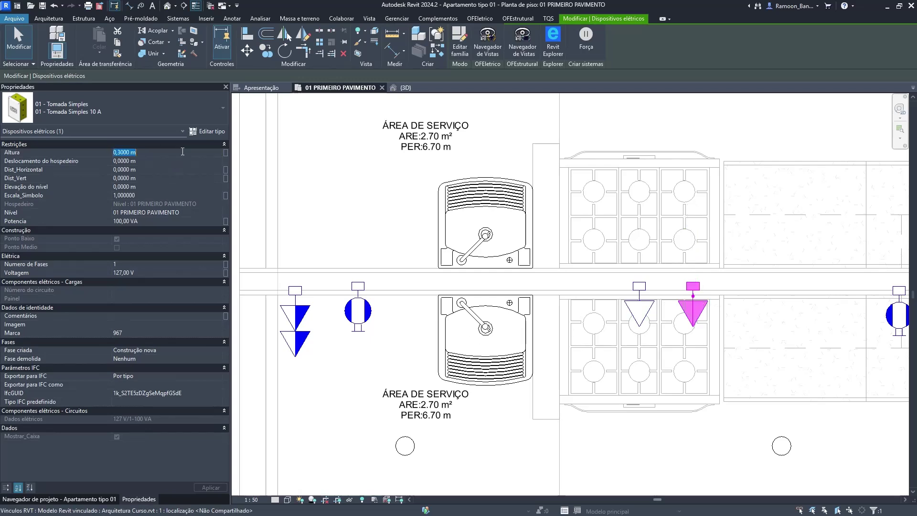
type("1.9")
key("Escape")
Try offsetting the high stove outlet's symbol with a Dist_Vert of 0.38 m.
left_click(697, 308)
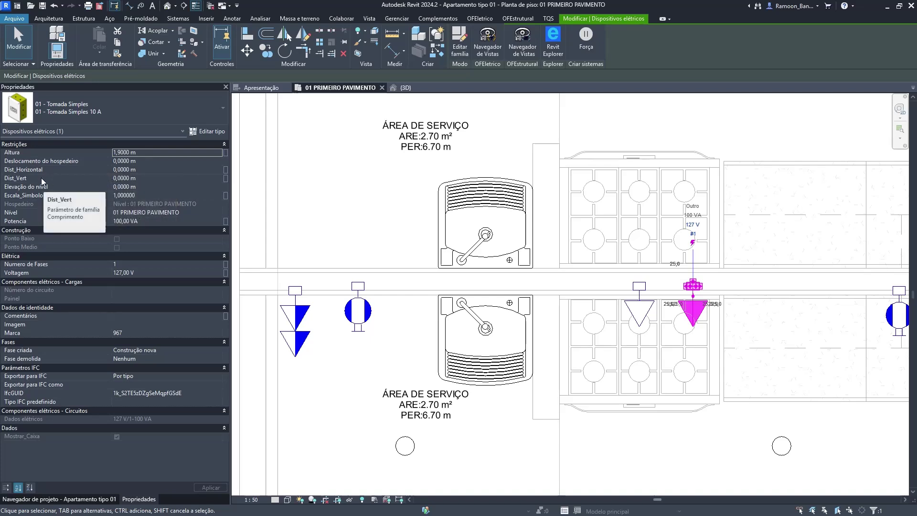
left_click(143, 178)
type("0")
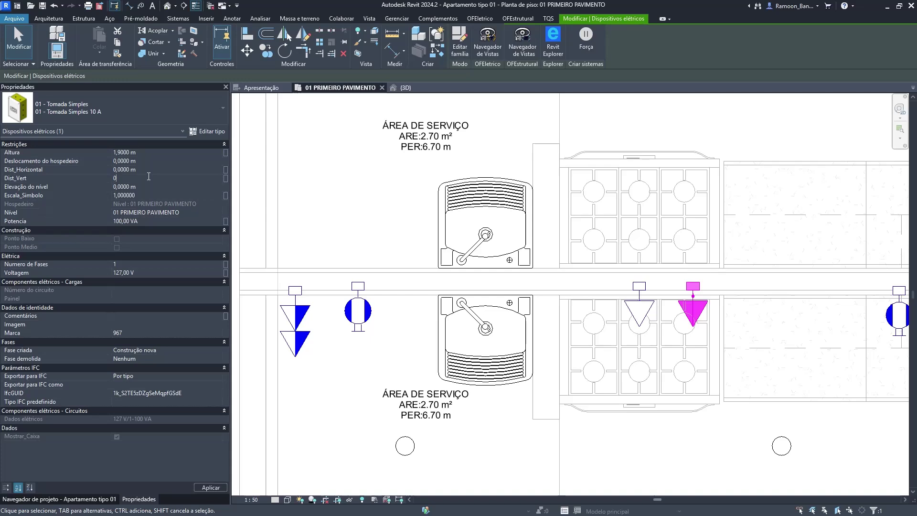
type(".38")
key("Return")
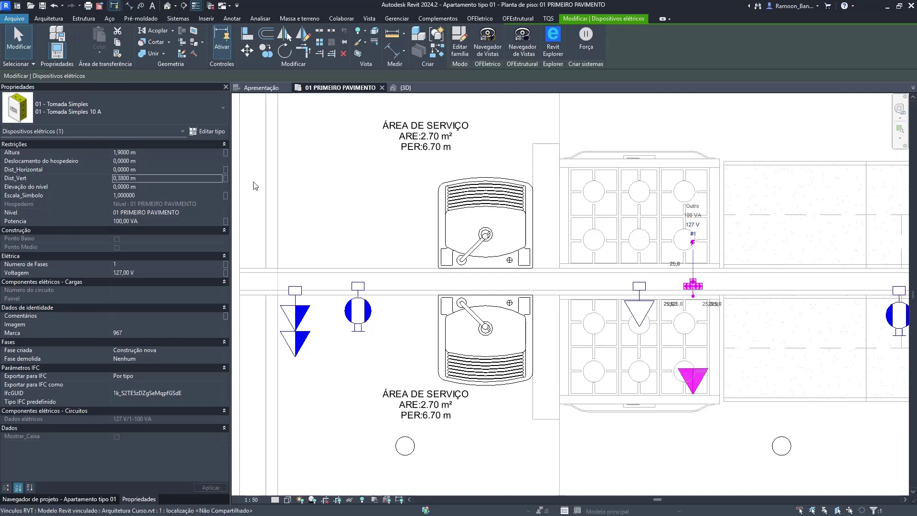
Try smaller Dist_Vert values of 0.1 m and 0.12 m for the high outlet's symbol.
left_click(173, 179)
type("0.")
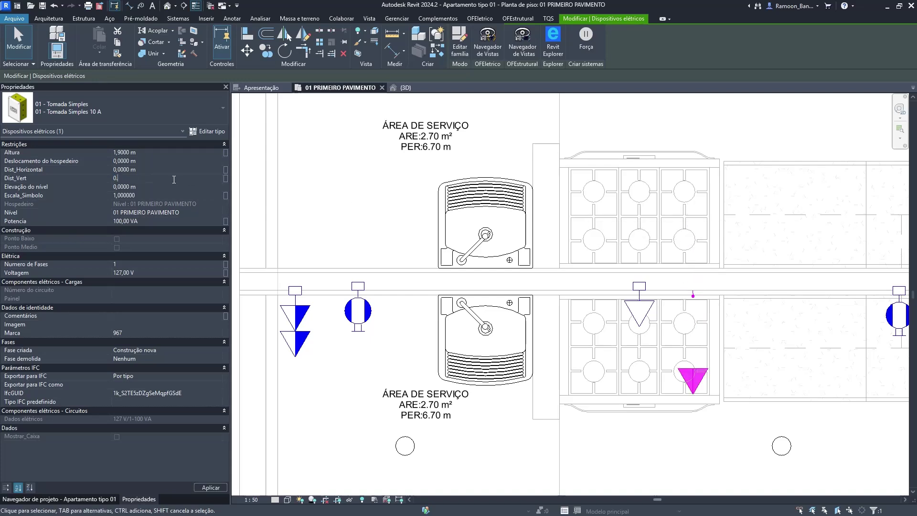
type("1")
key("Return")
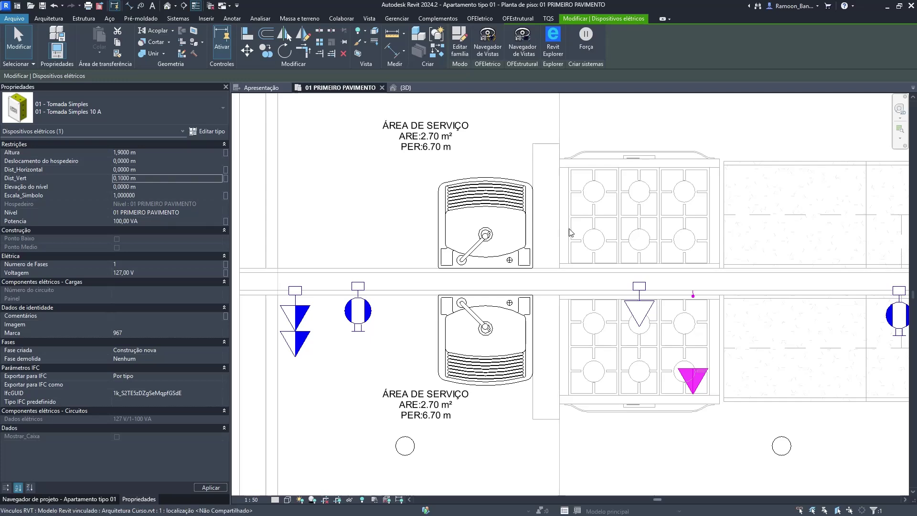
left_click(171, 180)
type("0.12")
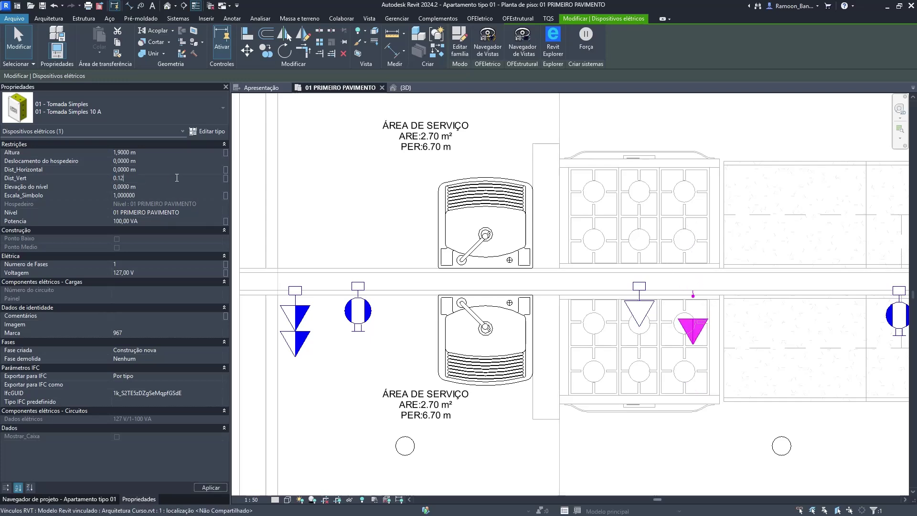
key("Return")
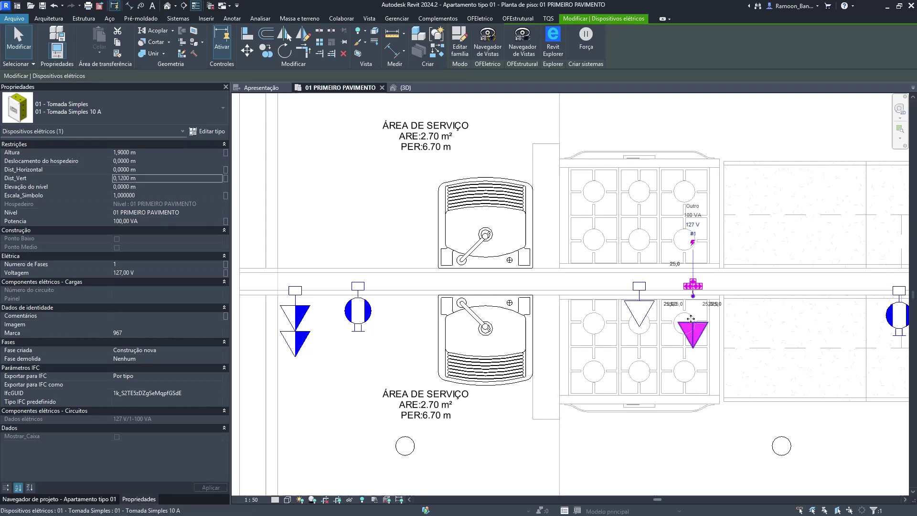
left_click(732, 294)
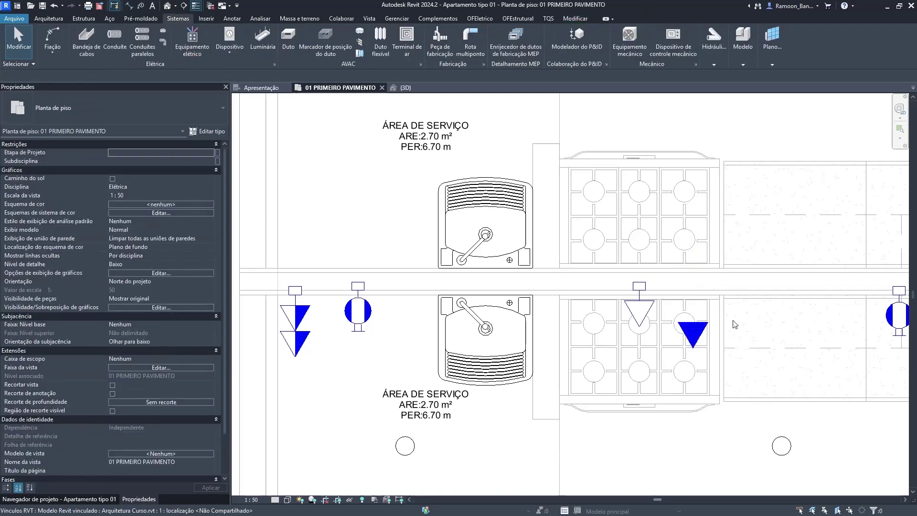
Undo the Dist_Vert changes on the high outlet and select that outlet again.
left_click(701, 329)
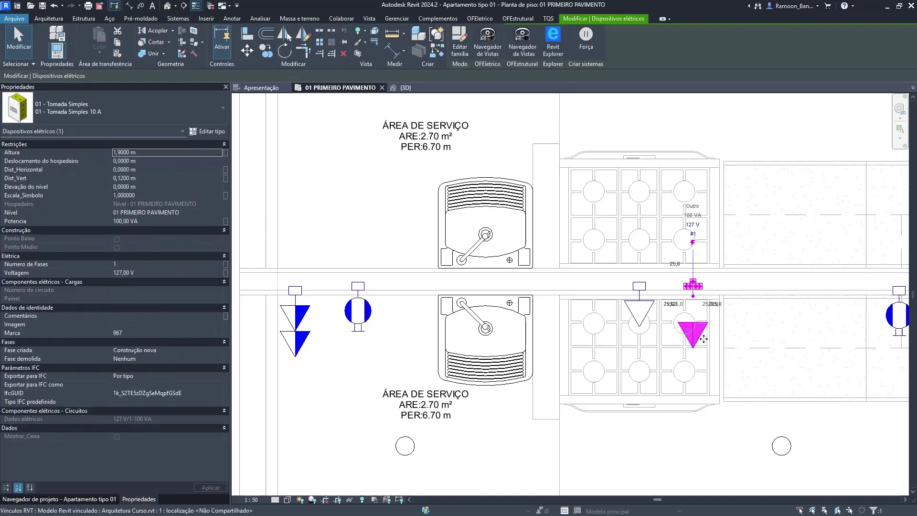
key("Escape")
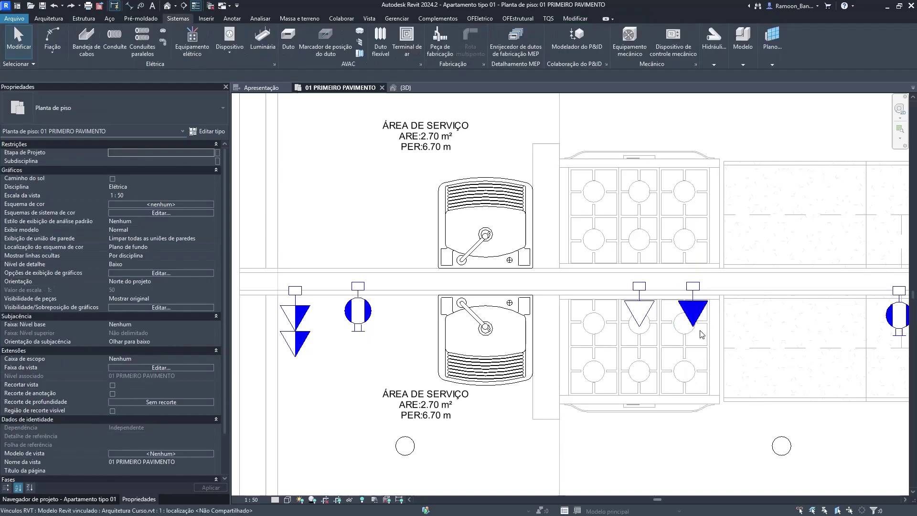
left_click(701, 332)
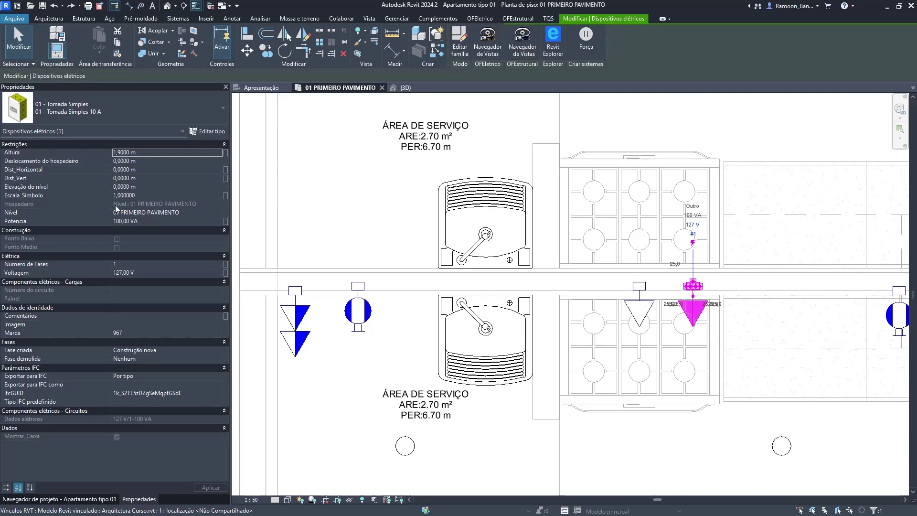
Set the Dist_Vert of the high single outlet behind the stove to 0.12 m.
left_click(153, 180)
type("0")
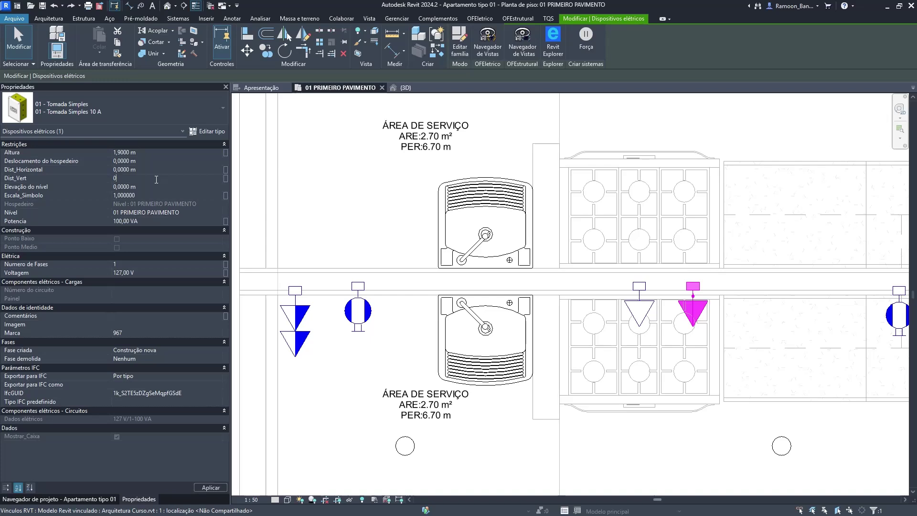
type(".12")
key("Escape")
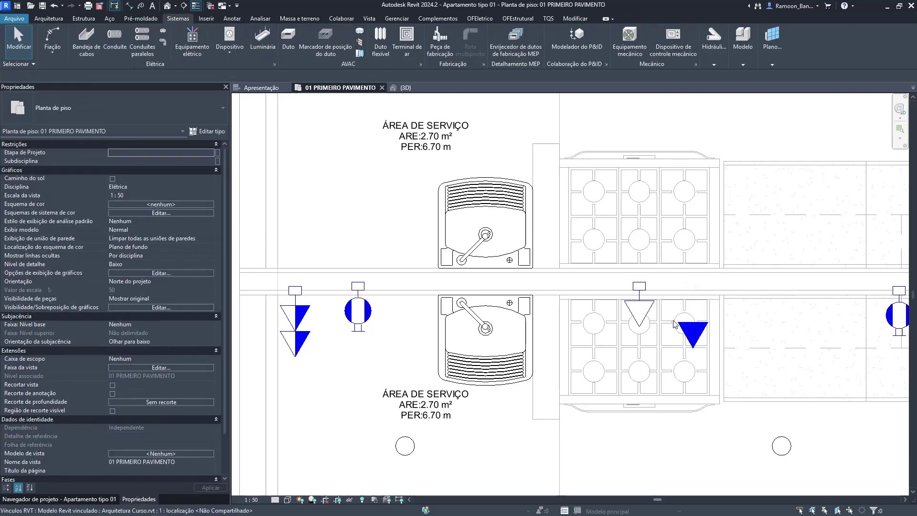
Align the centre of the high stove outlet with the centre of the low outlet behind the stove.
key("a")
key("l")
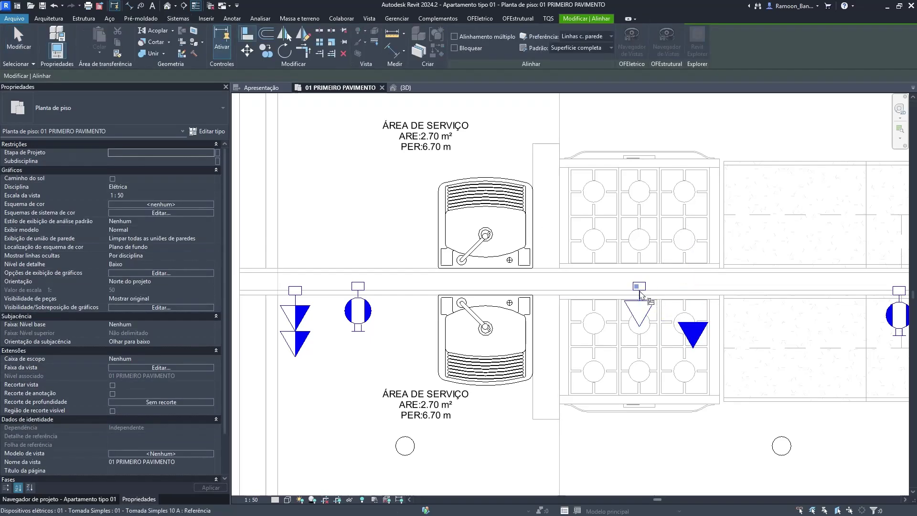
scroll(641, 287, "up", 3)
scroll(638, 289, "up", 2)
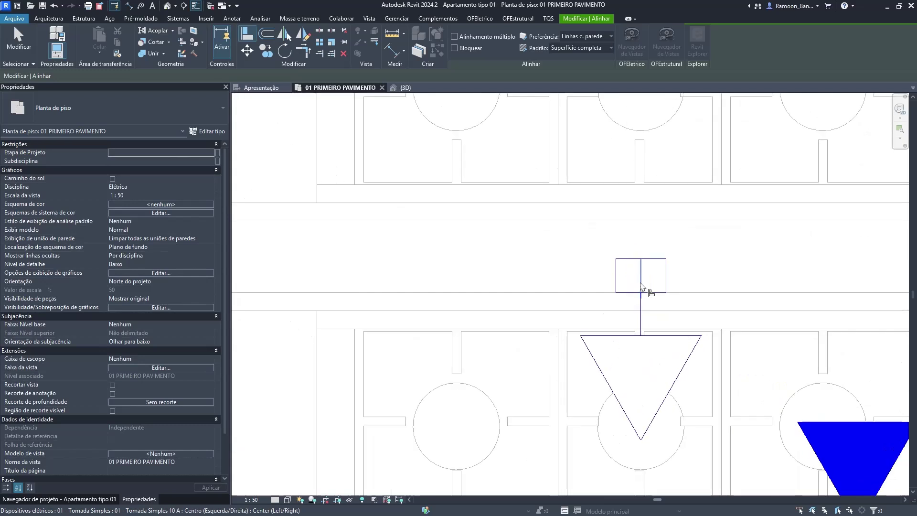
left_click(639, 289)
scroll(639, 289, "down", 1)
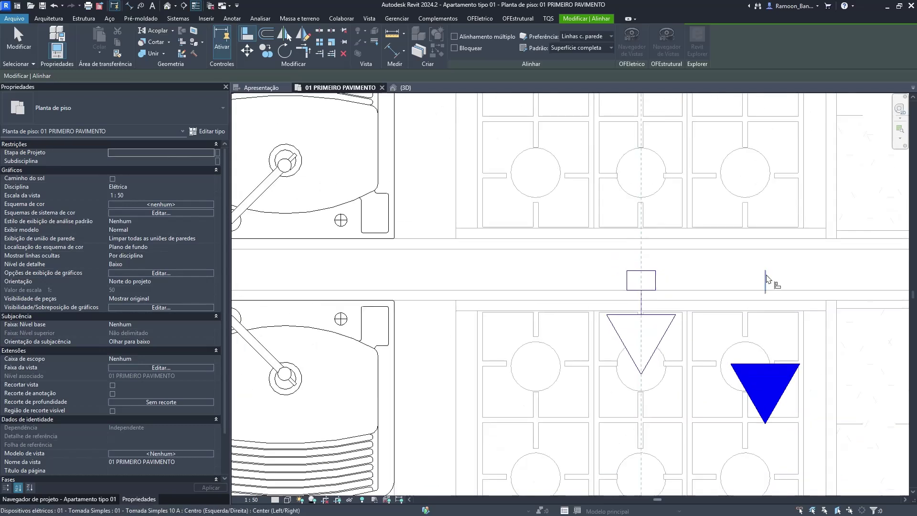
left_click(752, 313)
scroll(688, 346, "down", 1)
key("Escape")
key("Escape")
Fine-tune the high stove outlet's Dist_Vert, trying 0.13 m and 0.15 m and settling on 0.135 m.
left_click(672, 374)
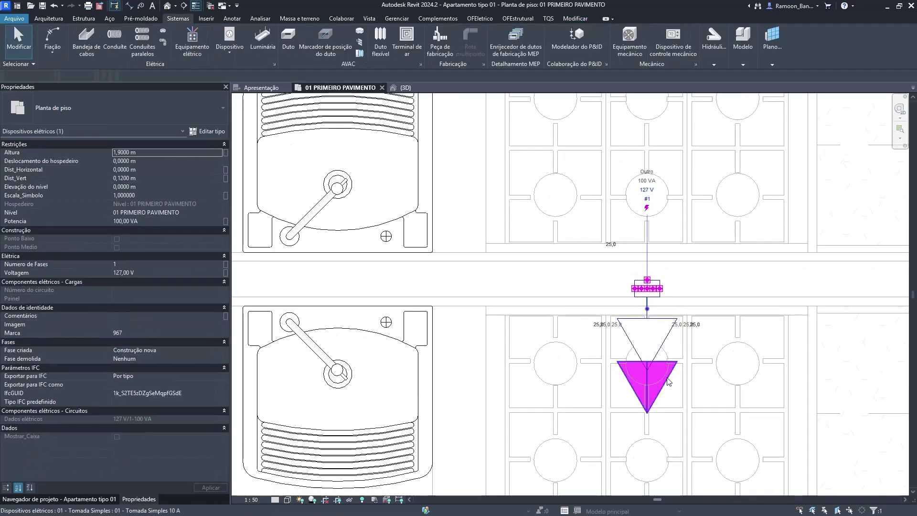
left_click(136, 178)
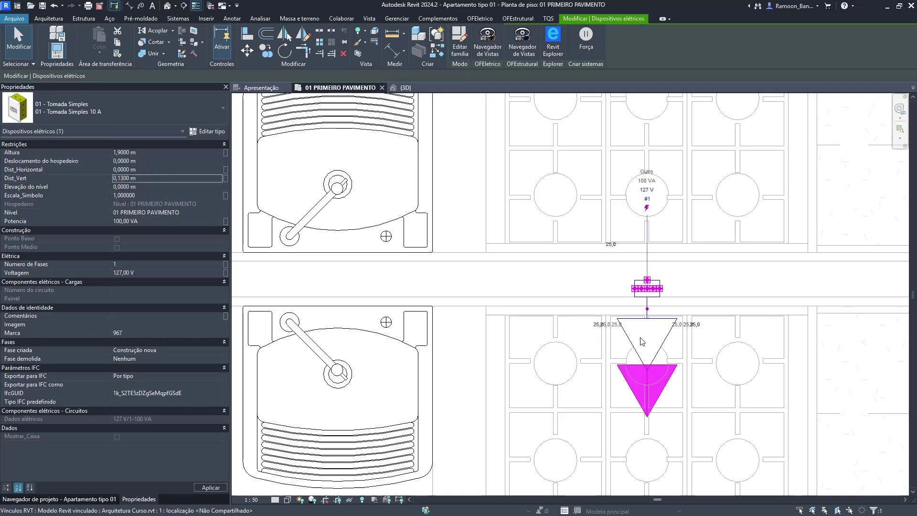
left_click(124, 187)
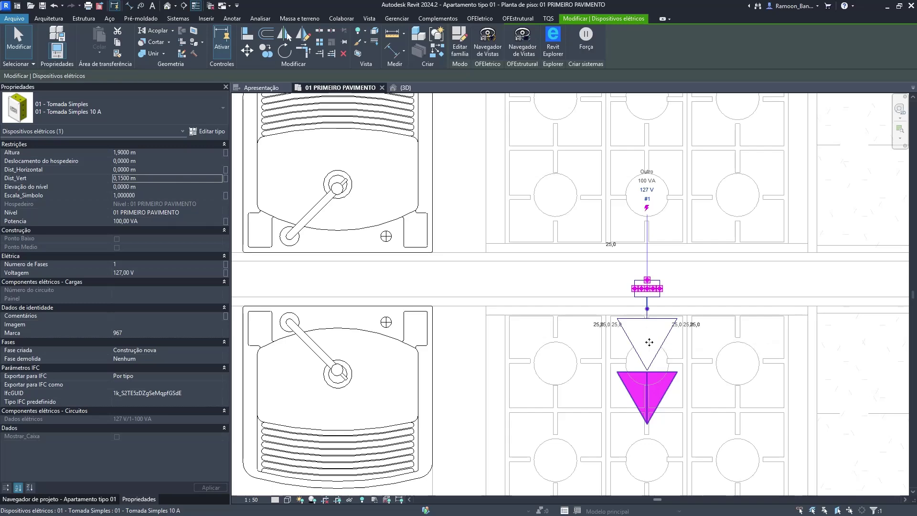
scroll(650, 342, "down", 1)
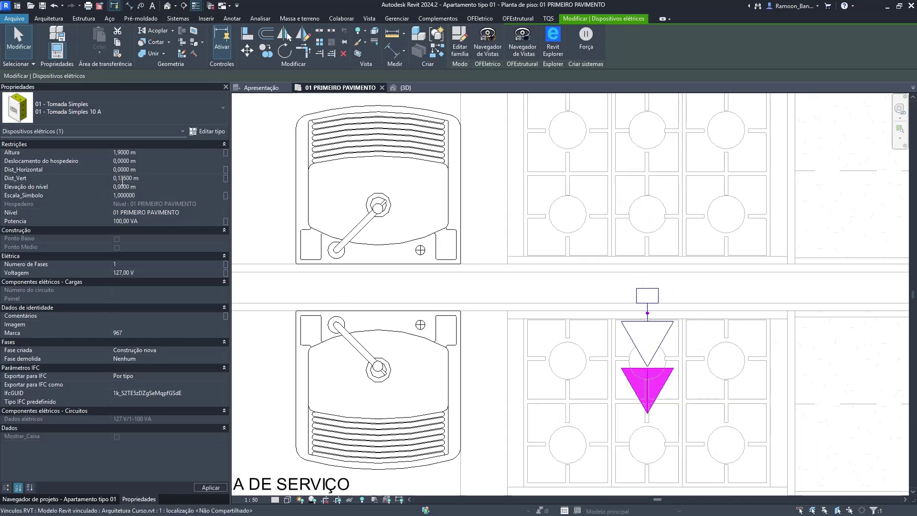
key("Escape")
Place two Tomada Simples 10 A outlets at an Altura of 1.2 m on the kitchen counter wall, one on each side of the sink.
scroll(720, 346, "down", 3)
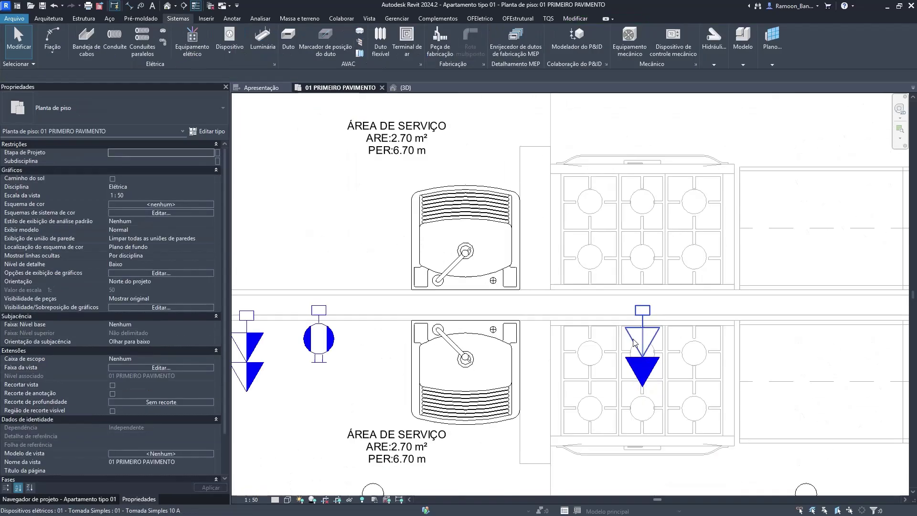
middle_click_drag(708, 352, 479, 315)
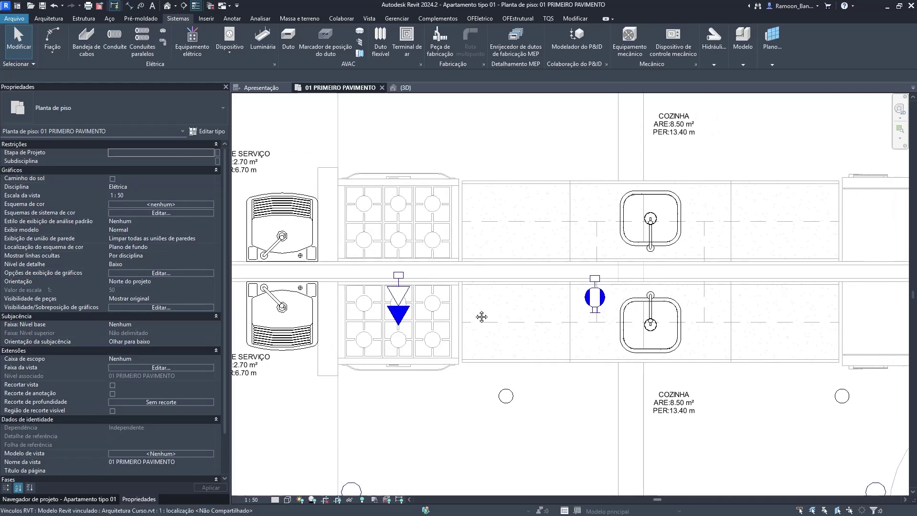
scroll(479, 315, "down", 1)
left_click(408, 306)
key("c")
key("s")
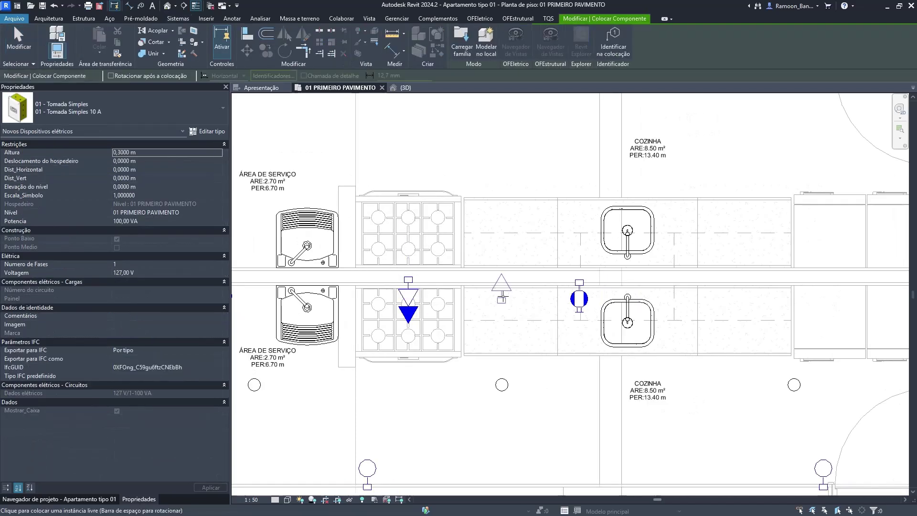
left_click(159, 153)
type("1.2")
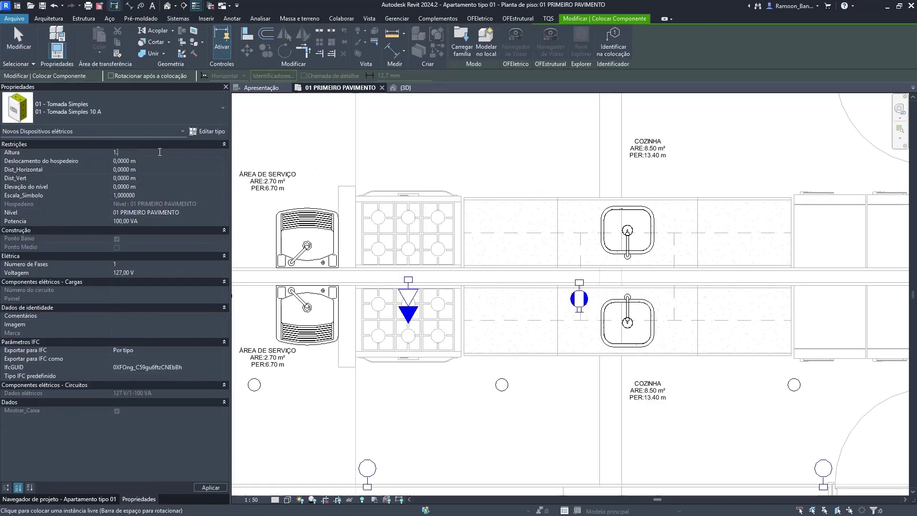
scroll(499, 317, "up", 2)
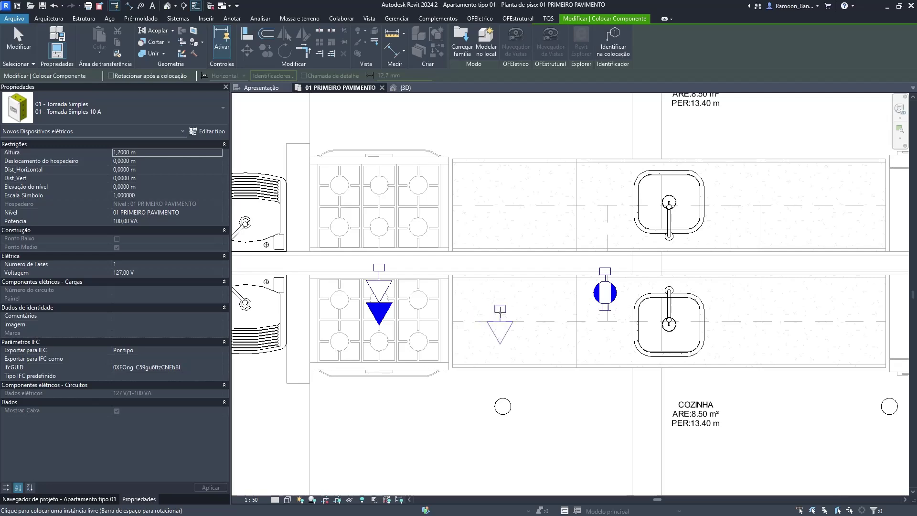
left_click(510, 271)
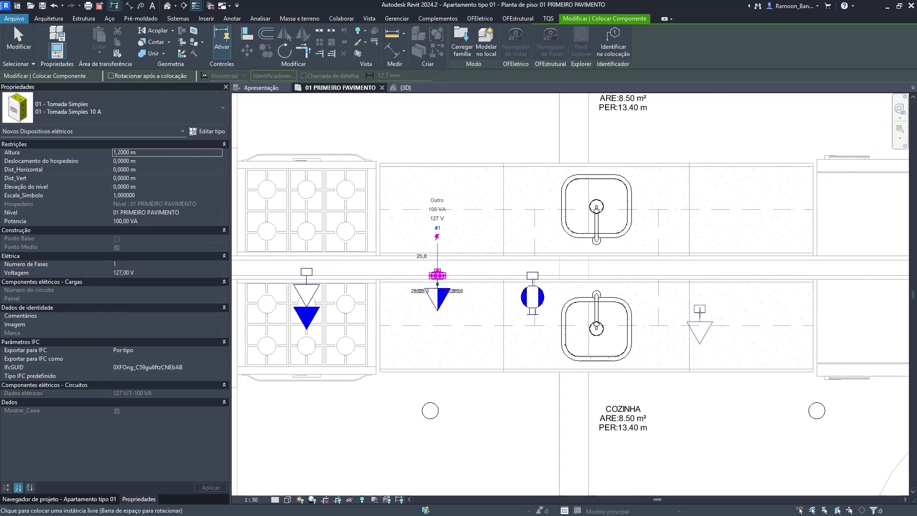
left_click(748, 272)
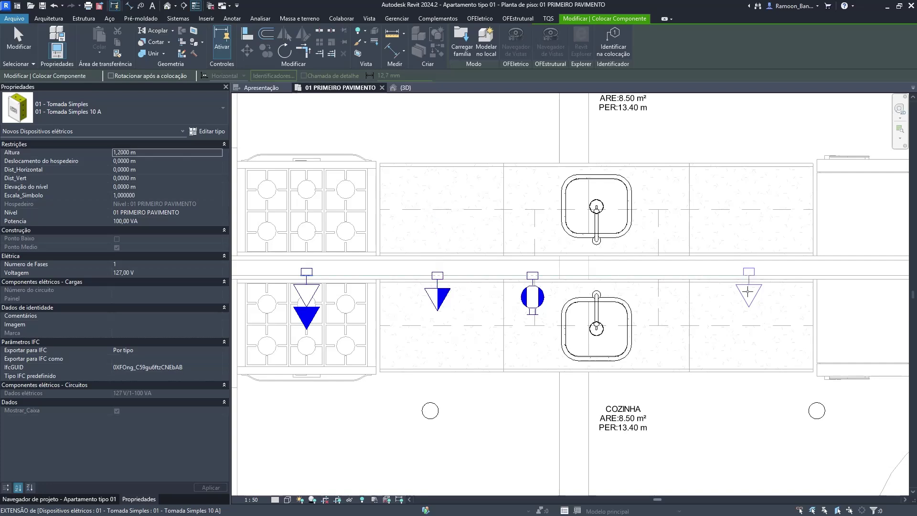
scroll(741, 310, "down", 1)
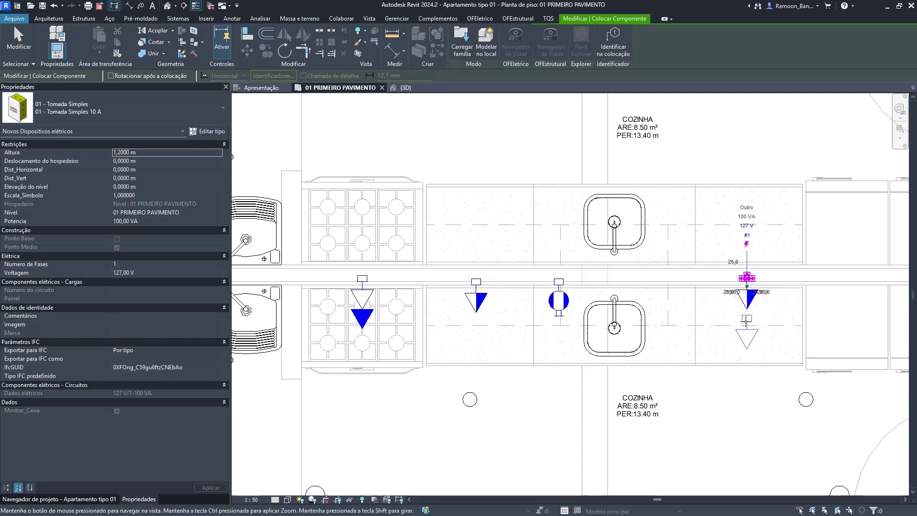
Place a Tomada Simples 10 A outlet at an Altura of 0.3 m behind the appliance next to the kitchen counter.
middle_click_drag(748, 330, 586, 332)
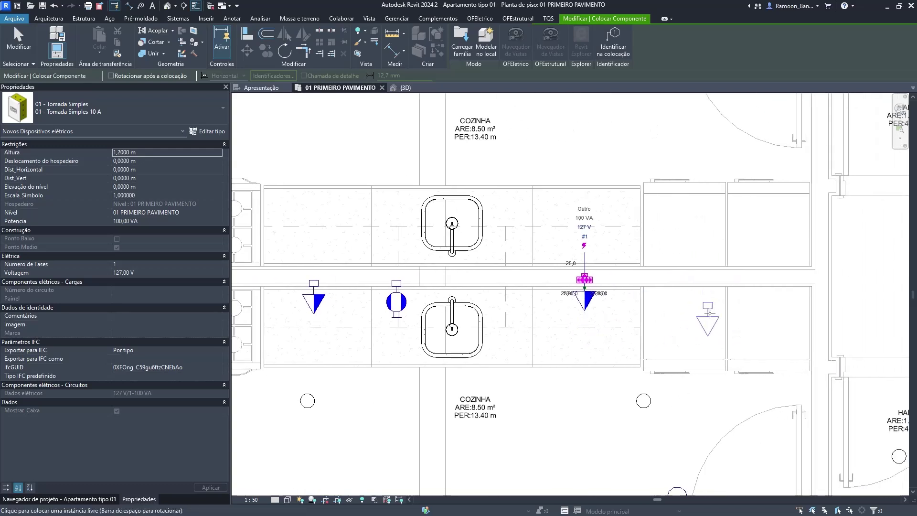
left_click(157, 154)
type("0")
type(".3")
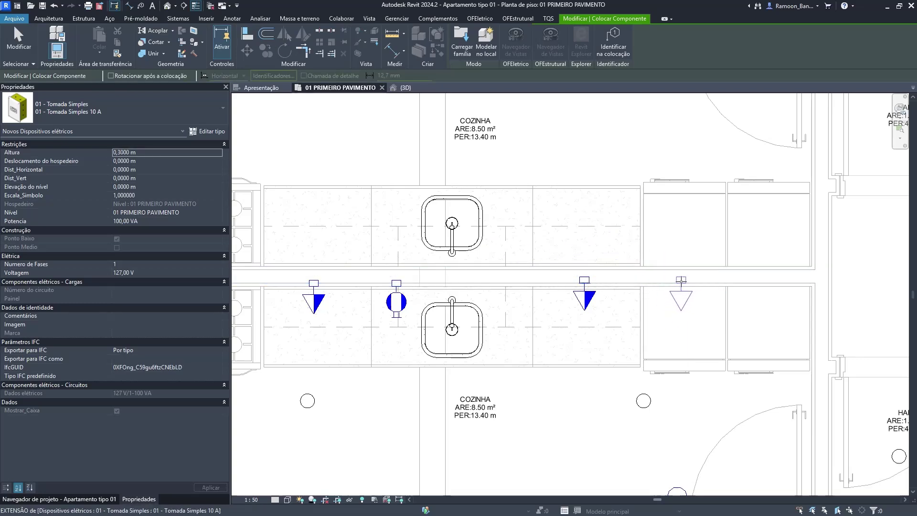
left_click(698, 299)
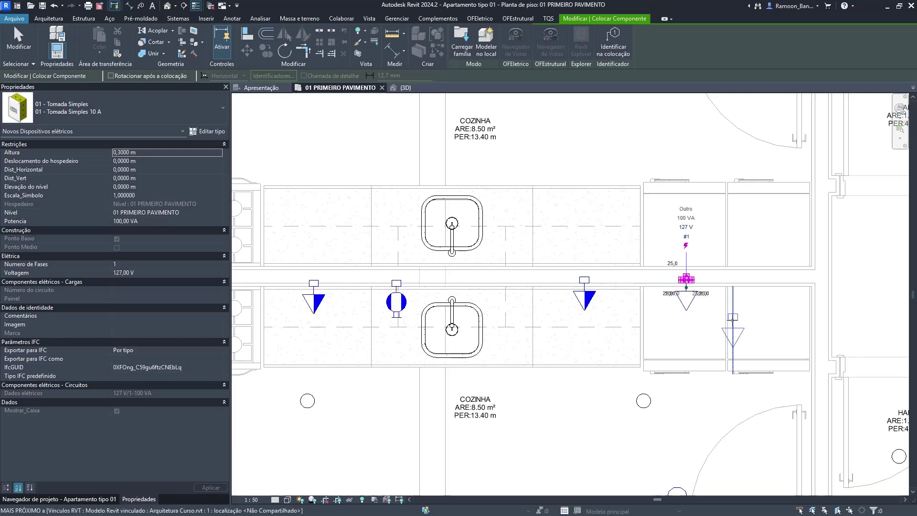
scroll(716, 311, "down", 2)
key("Escape")
Change the two single outlets above the kitchen counter to the Tomada Dupla 10 A type.
left_click(622, 307)
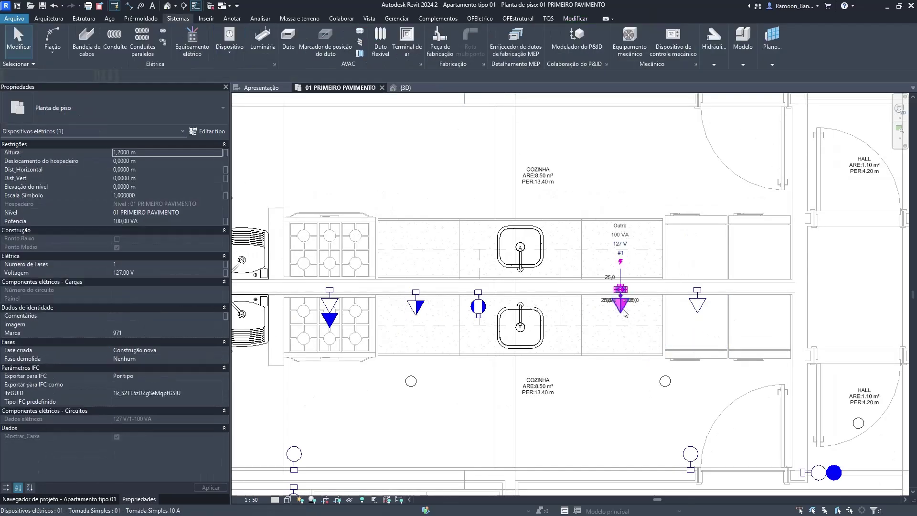
left_click(416, 306, "ctrl")
left_click(88, 108)
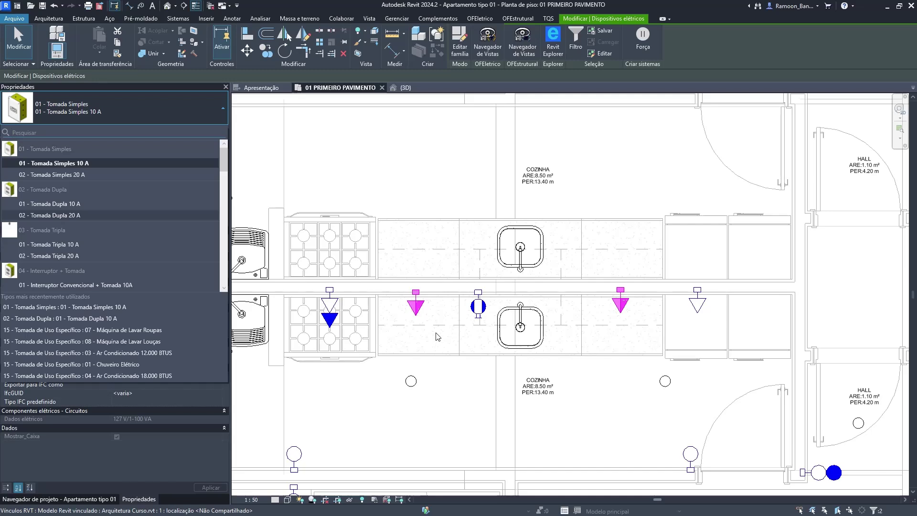
scroll(436, 337, "up", 2)
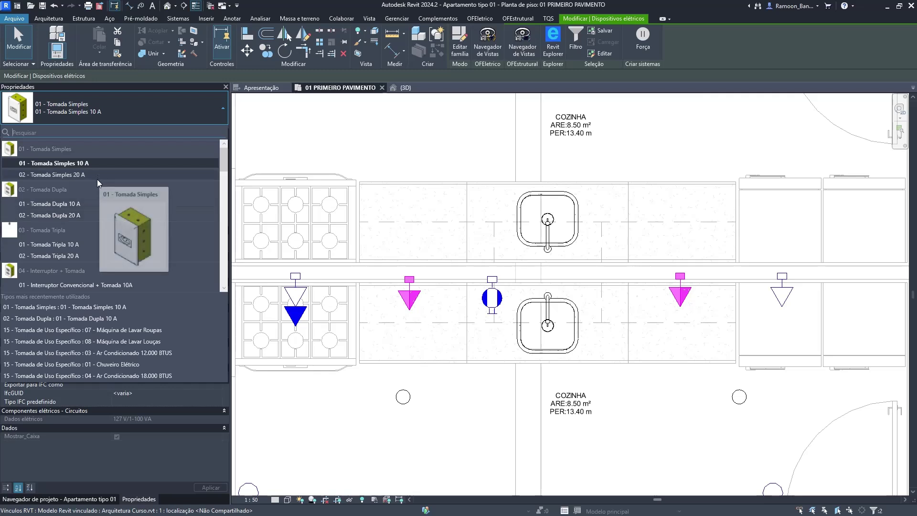
left_click(92, 207)
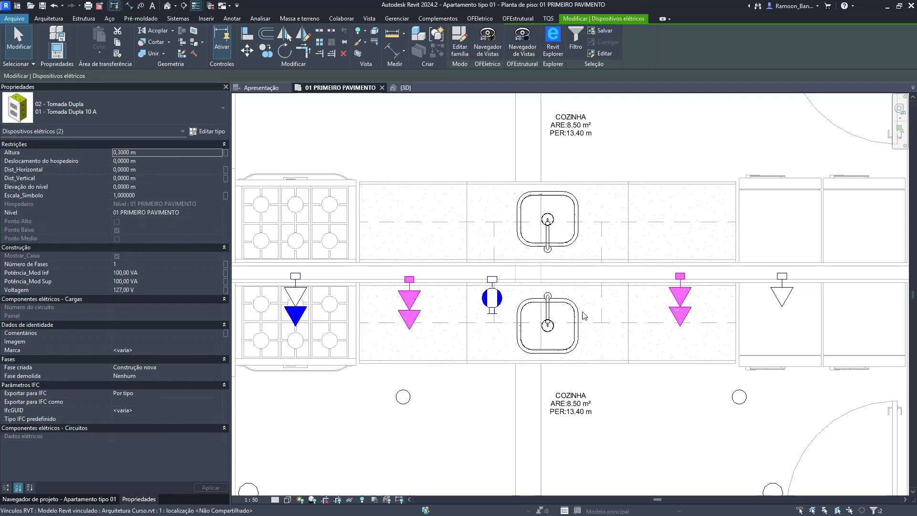
Set the Altura of both double outlets above the kitchen counter to 1.2 m.
left_click(644, 351)
left_click(682, 319)
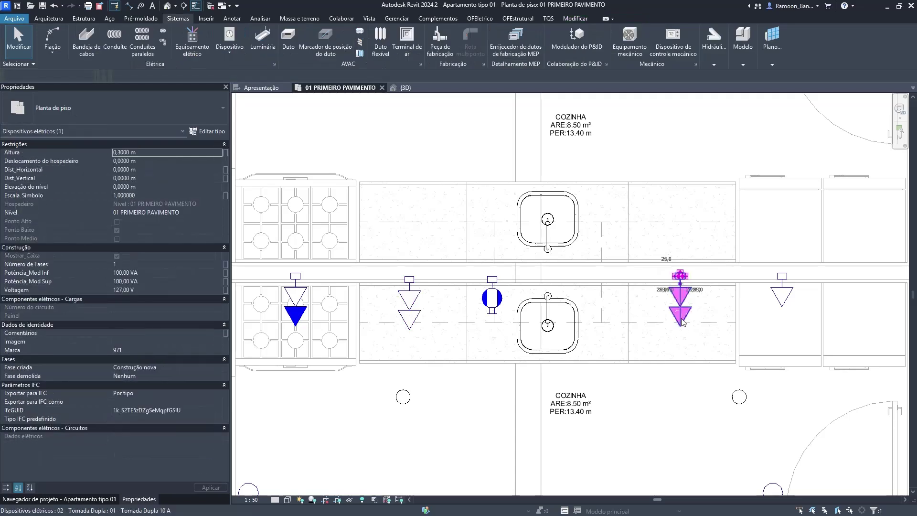
left_click(410, 301, "ctrl")
type("1.2")
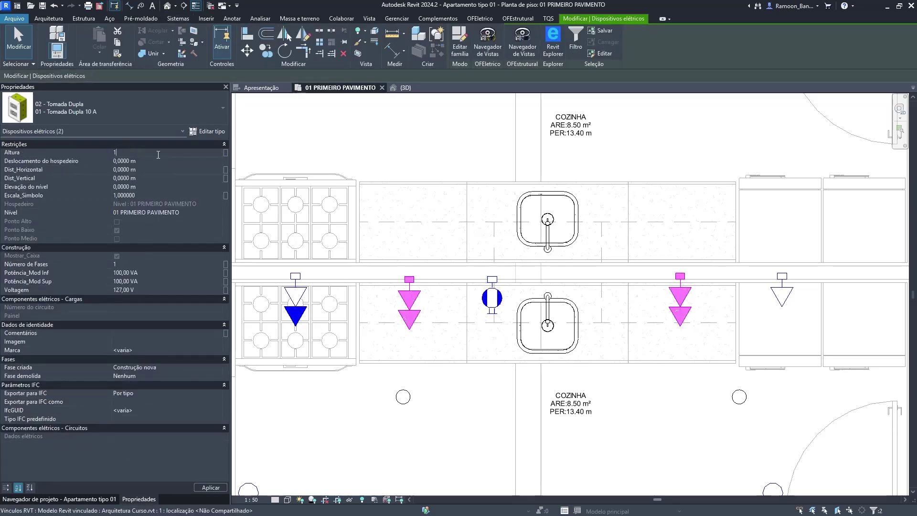
key("Escape")
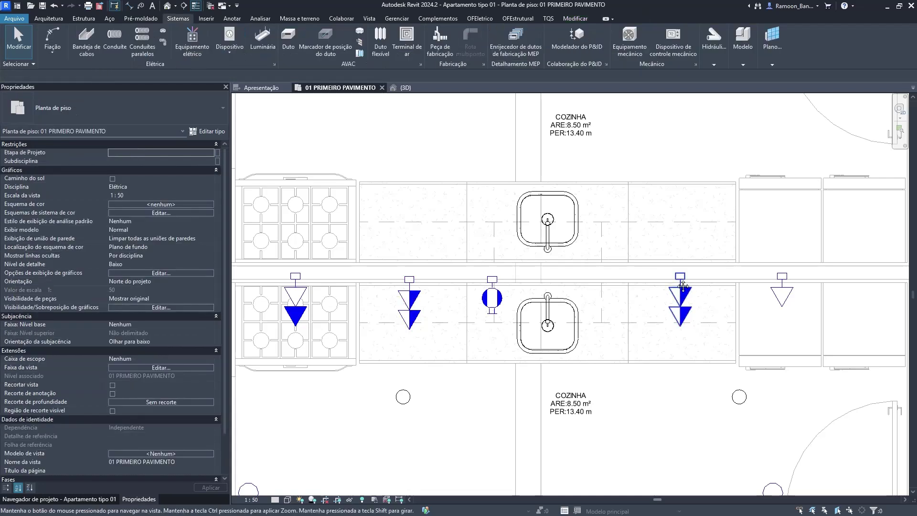
Place a matching single 10 A outlet at an Altura of 0.3 m behind the second appliance at the end of the kitchen wall.
middle_click_drag(650, 330, 611, 329)
middle_click_drag(730, 308, 705, 306)
left_click(727, 292)
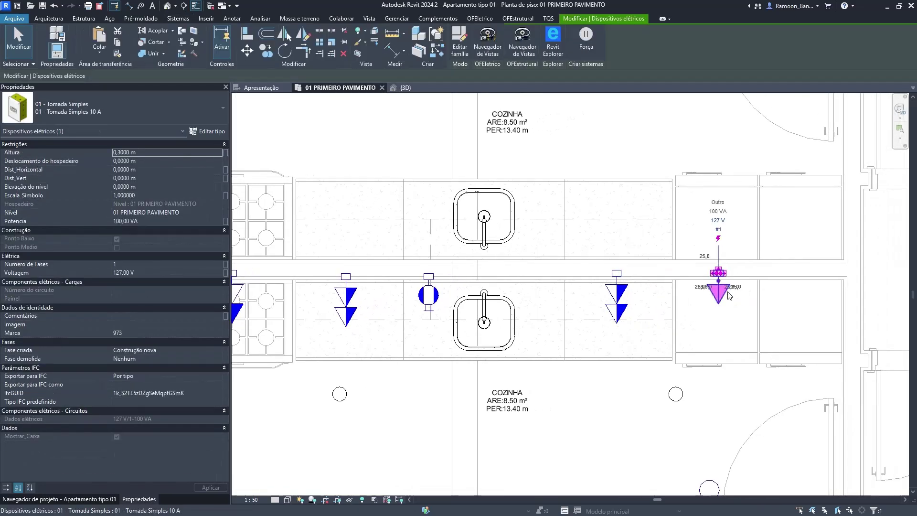
key("c")
key("s")
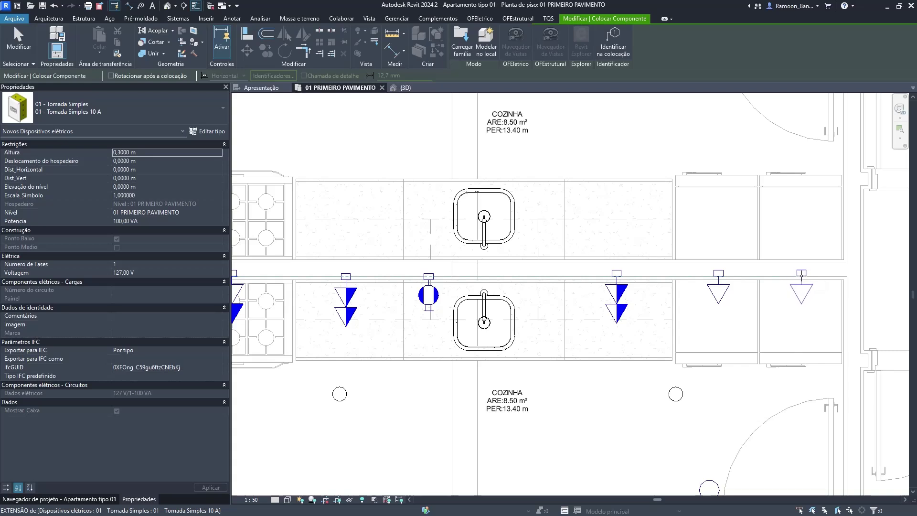
left_click(802, 275)
scroll(815, 317, "down", 1)
key("Escape")
key("Escape")
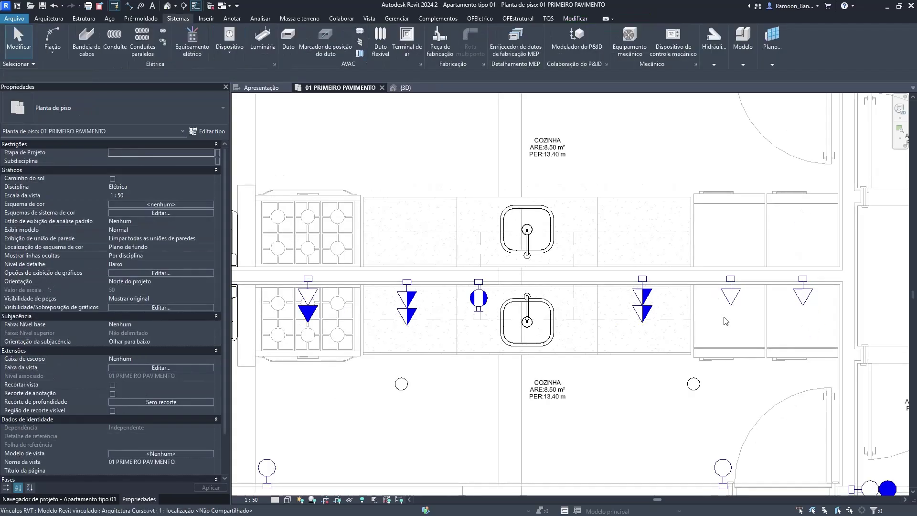
scroll(726, 321, "down", 2)
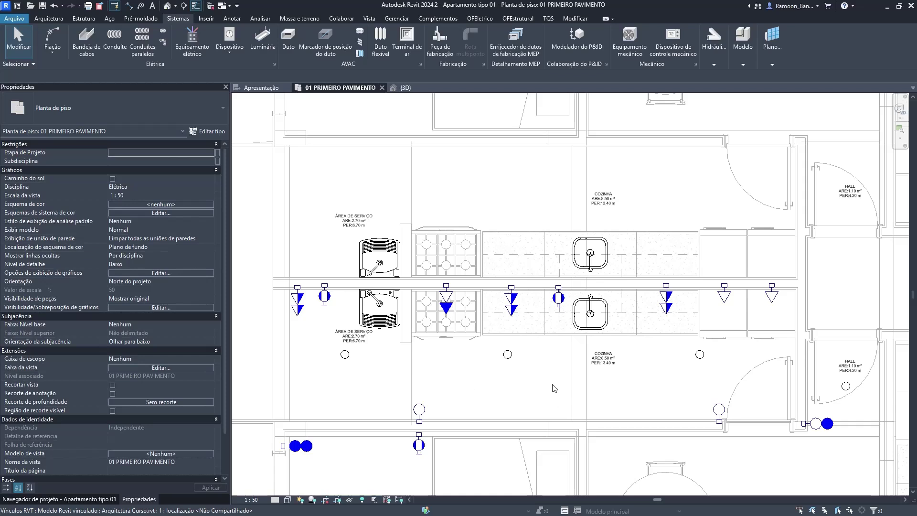
scroll(697, 340, "up", 1)
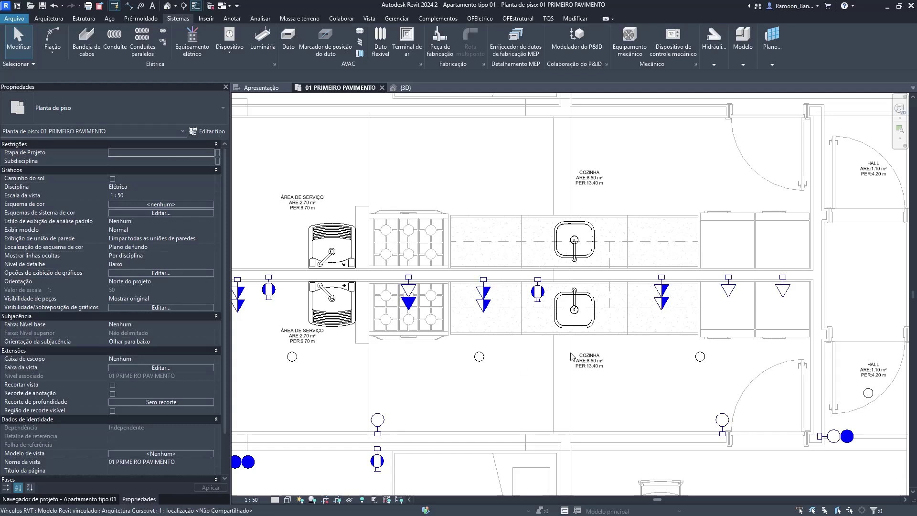
middle_click_drag(363, 258, 382, 206)
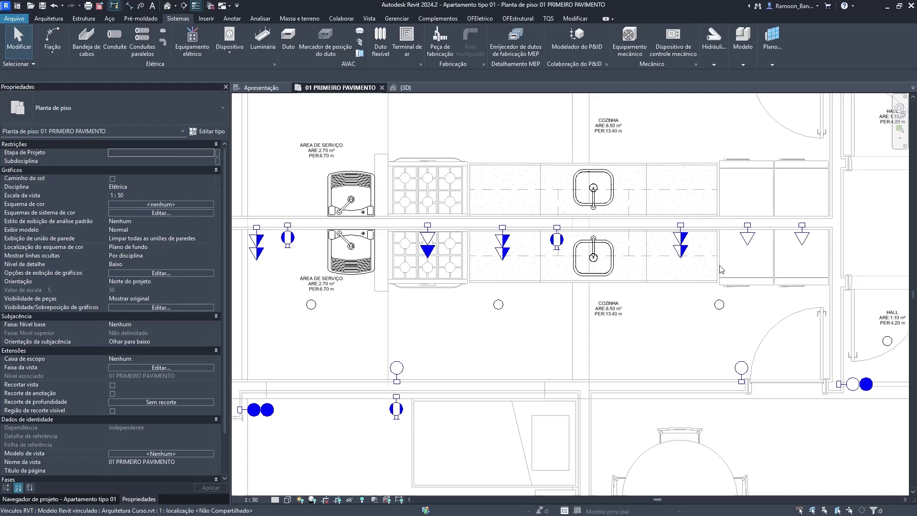
scroll(594, 275, "down", 3)
middle_click_drag(613, 346, 616, 258)
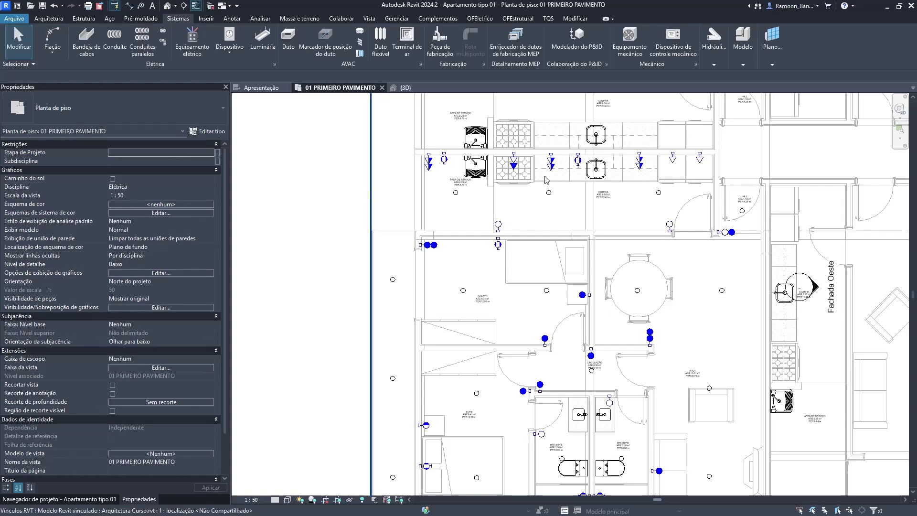
scroll(606, 303, "up", 5)
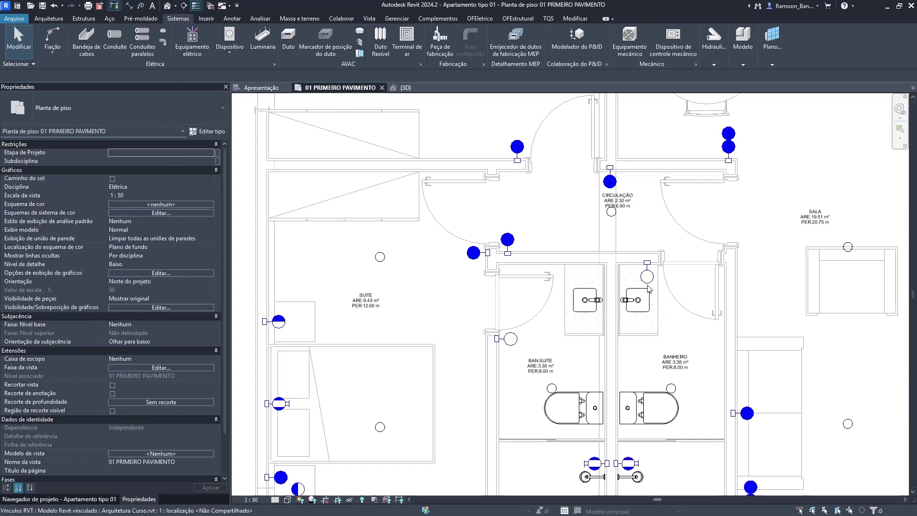
Examine the switch types available for the single switch beside the Banheiro sink, checking for one combined with an outlet.
left_click(659, 272)
scroll(688, 282, "up", 2)
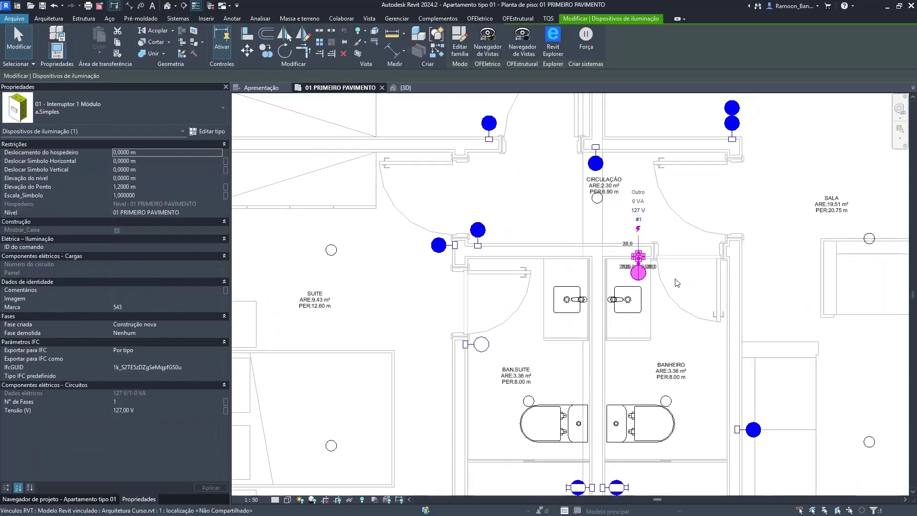
scroll(677, 283, "up", 2)
left_click(108, 98)
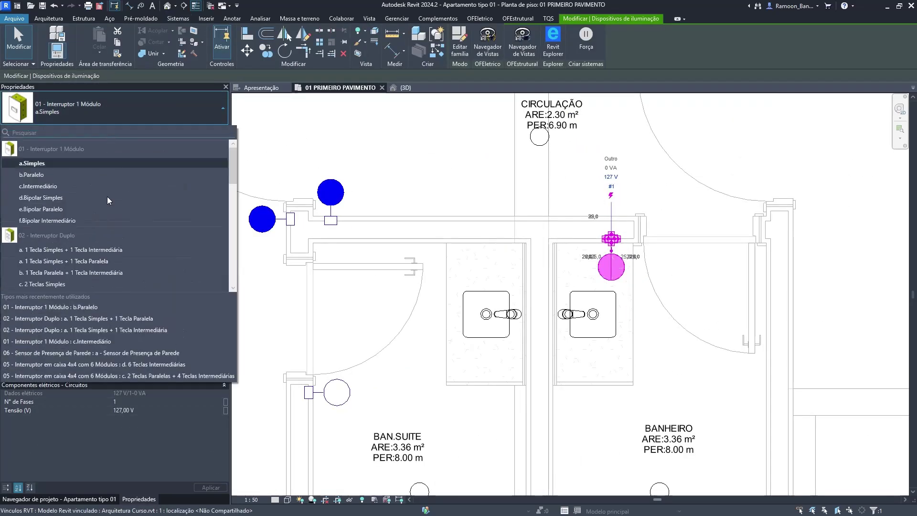
scroll(106, 230, "down", 5)
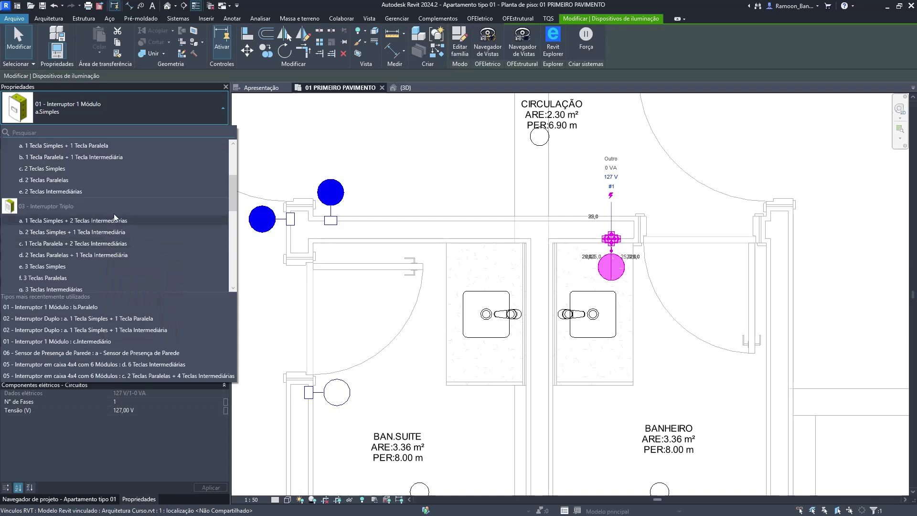
scroll(114, 214, "down", 5)
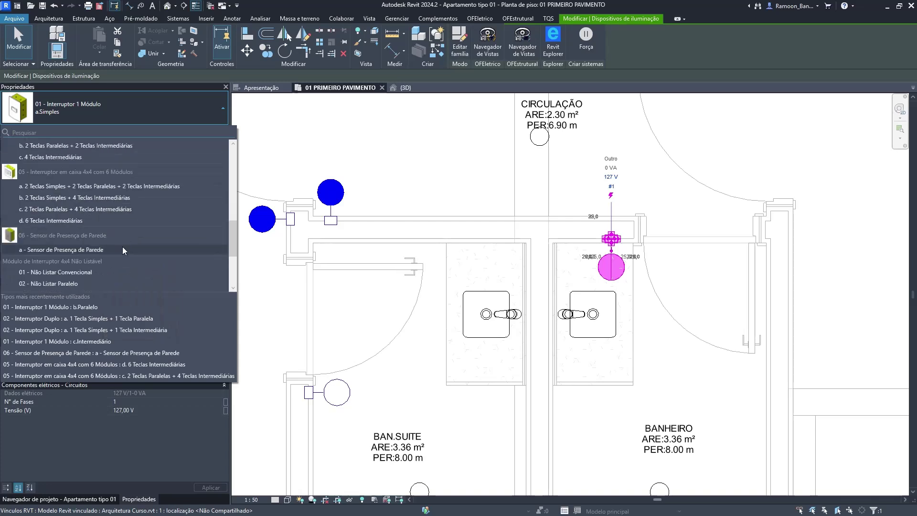
scroll(112, 252, "down", 3)
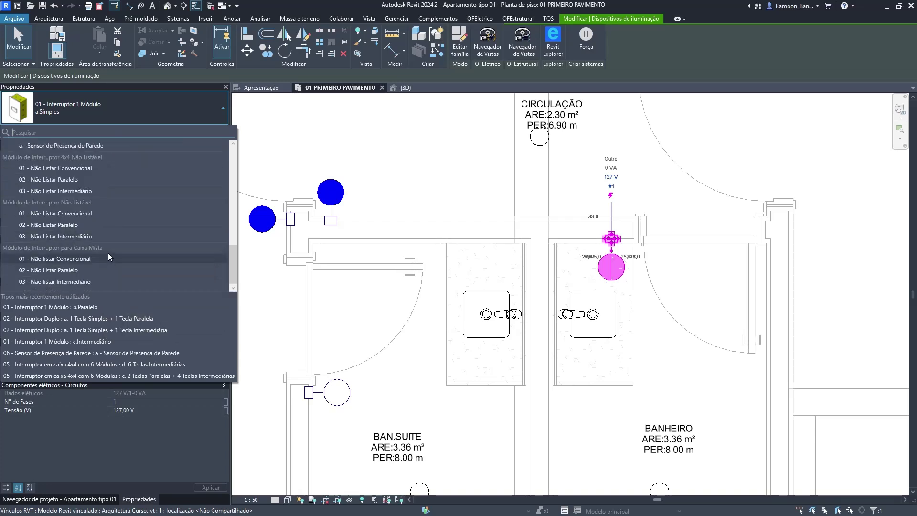
scroll(108, 257, "up", 3)
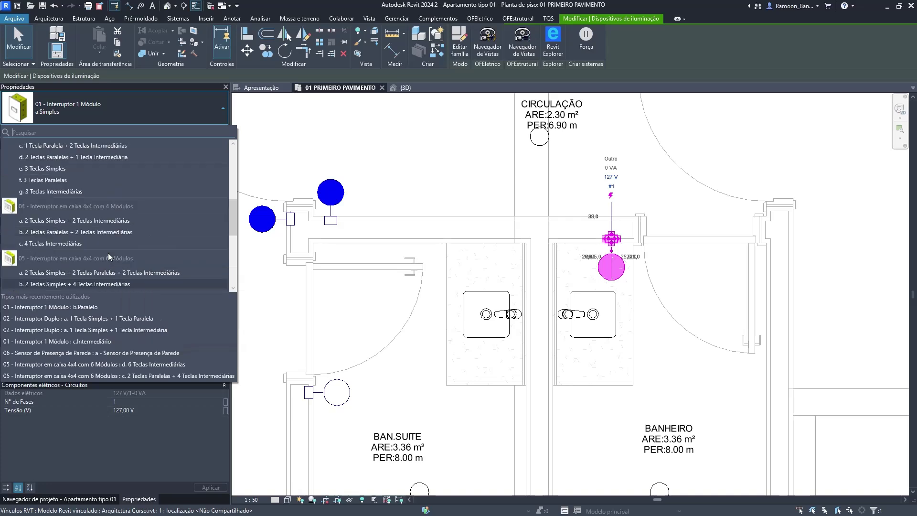
scroll(108, 257, "up", 3)
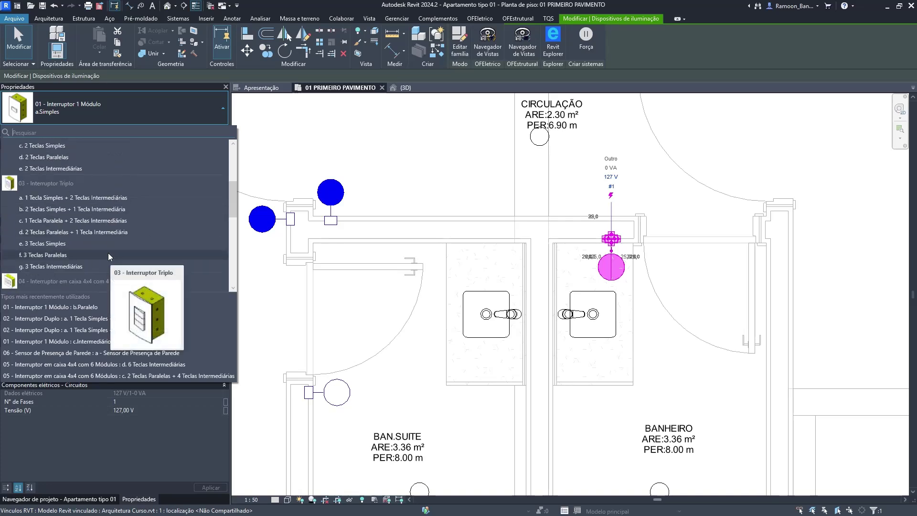
scroll(108, 253, "up", 3)
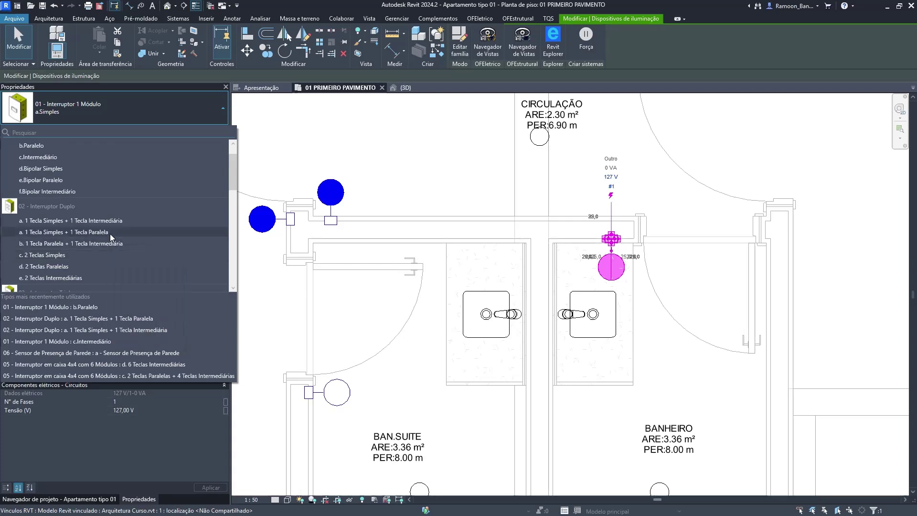
left_click(547, 162)
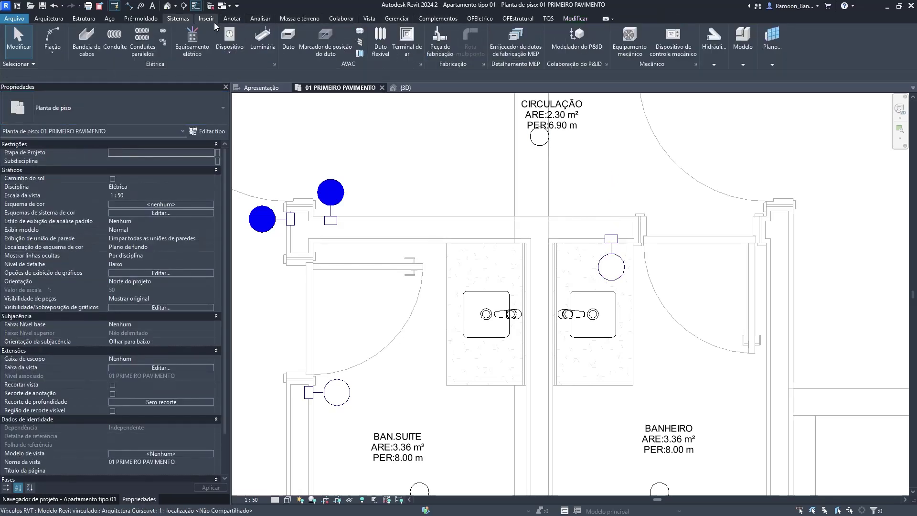
Place an Interruptor Convencional + Tomada 10A device at the Banheiro door opening, next to the existing single switch.
left_click(230, 37)
left_click(77, 105)
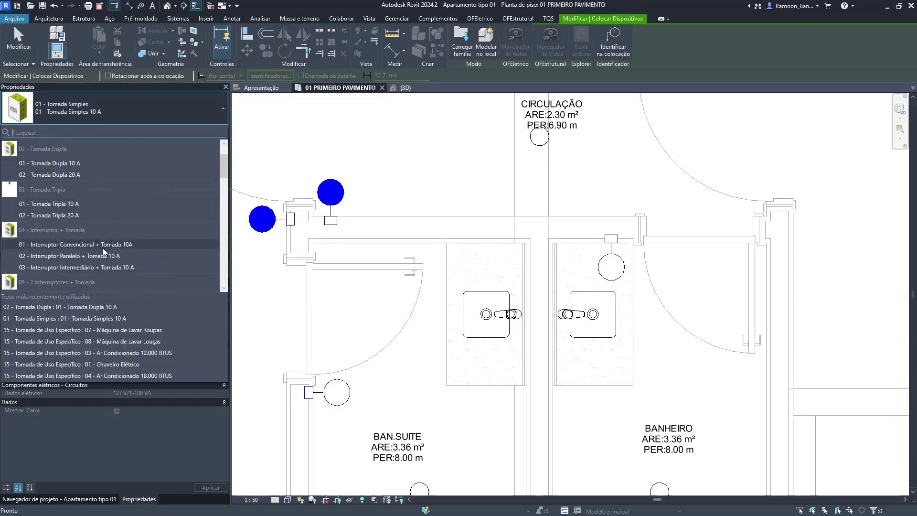
left_click(103, 248)
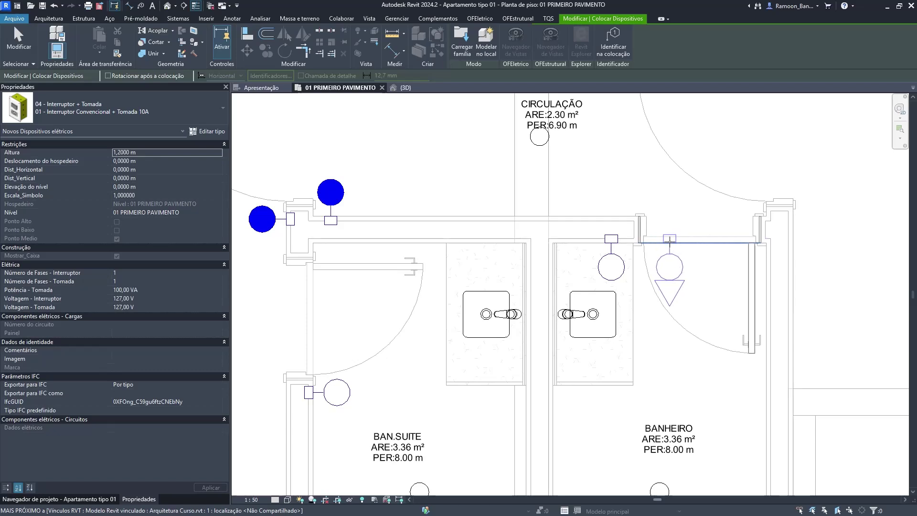
left_click(668, 238)
key("Escape")
Try to align the combined switch-and-outlet device with the existing single switch beside the Banheiro sink, and undo the alignment.
key("a")
key("l")
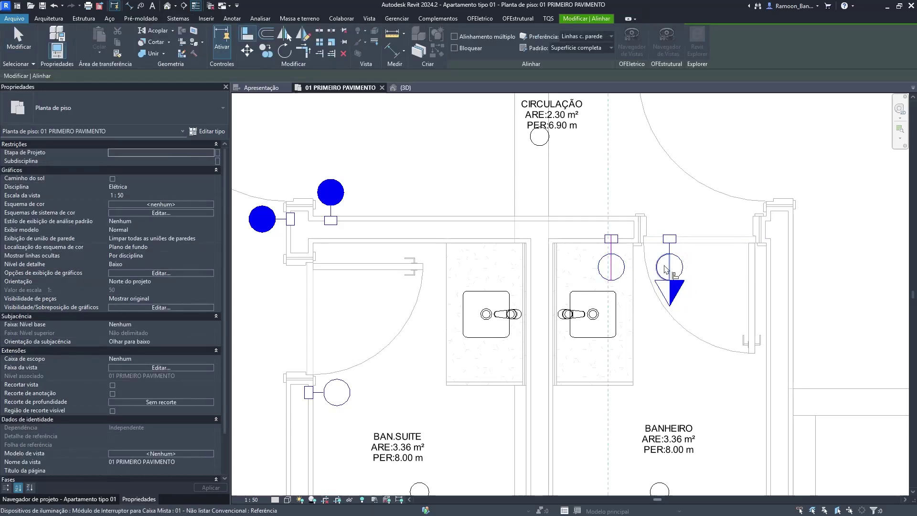
left_click(670, 244)
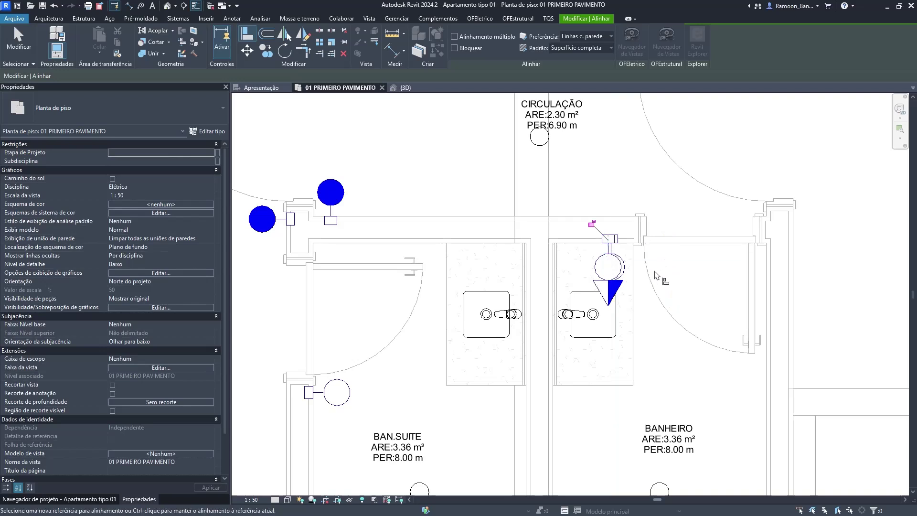
key("Escape")
key("Escape")
key("ctrl+z")
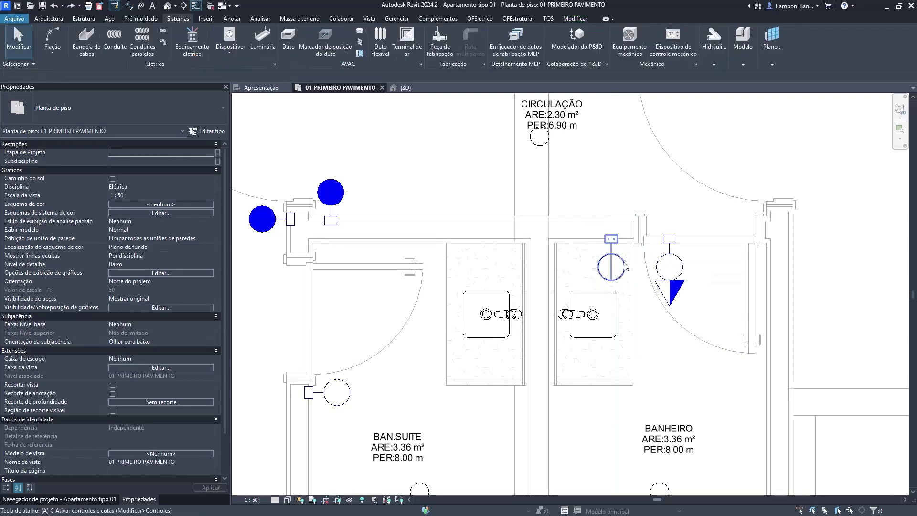
Align the centre of the combined switch-and-outlet device with the centre of the existing single switch in the Banheiro.
key("a")
key("l")
scroll(614, 253, "up", 5)
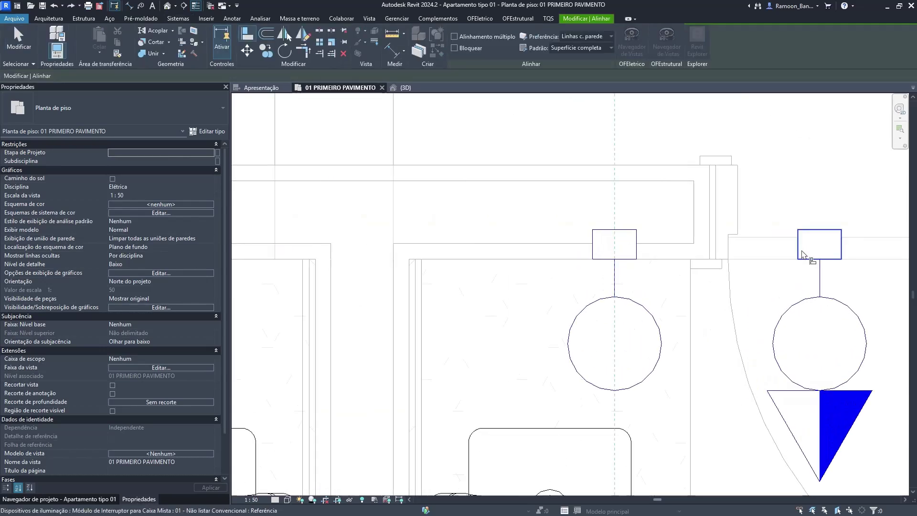
left_click(828, 247)
key("Escape")
key("Escape")
Temporarily hide the combined device to reach and clear the single switch overlapping it, and restore the hidden elements.
left_click(654, 332)
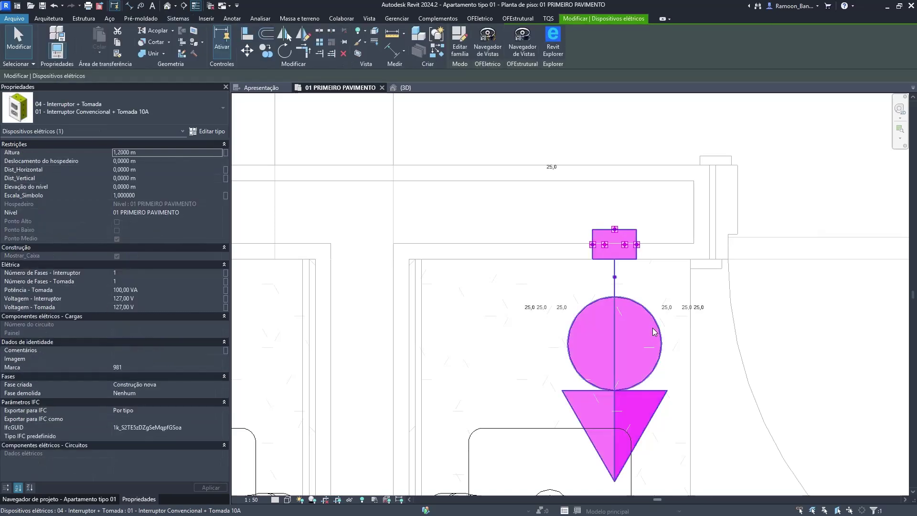
scroll(654, 331, "down", 2)
key("h")
key("h")
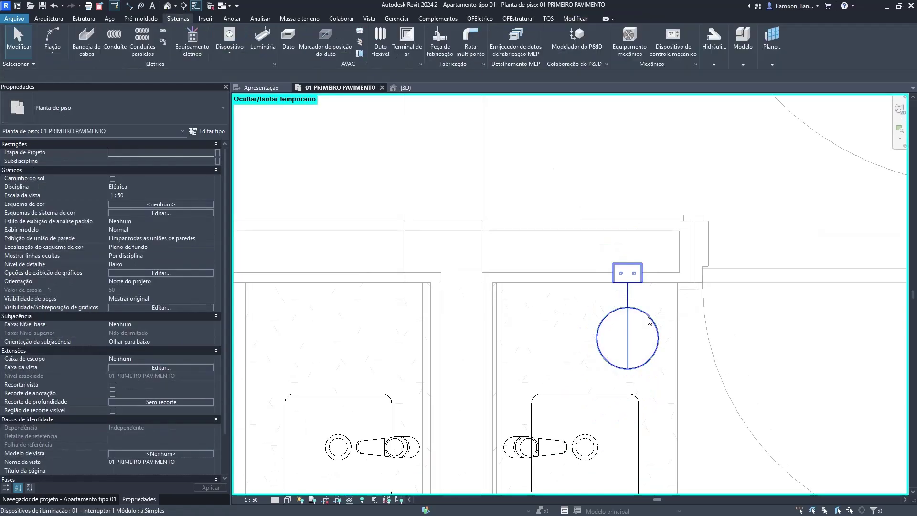
left_click(650, 321)
key("h")
key("h")
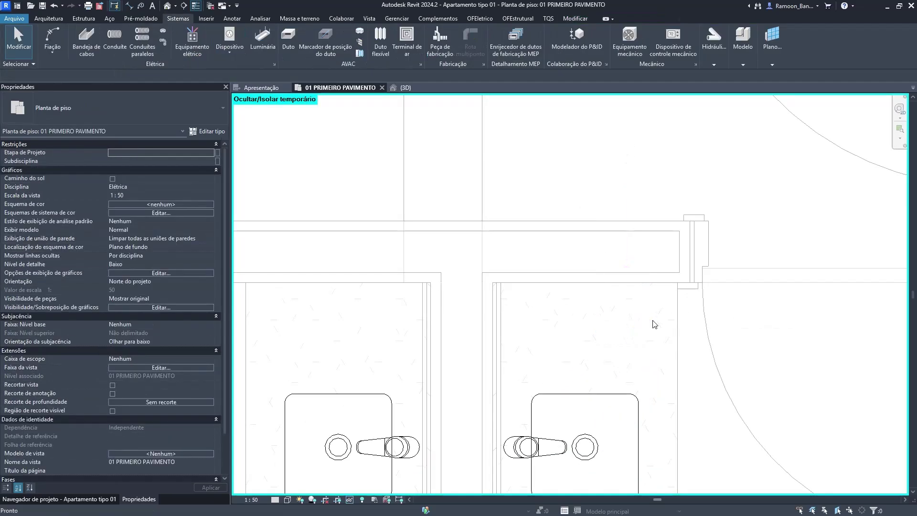
key("h")
key("r")
Place a Tomada Simples 10 A outlet, matching the kitchen's single outlet, on the wall at the end of the Ban. Suite sink counter.
scroll(654, 325, "down", 5)
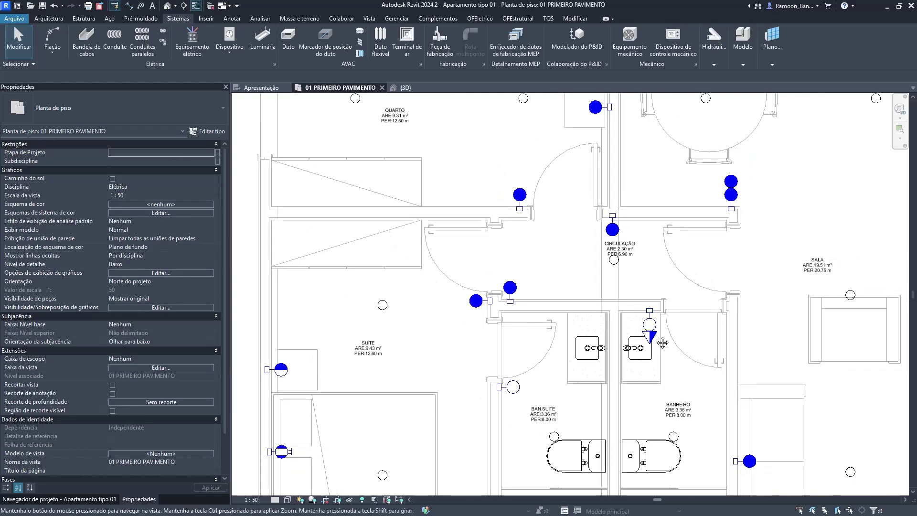
middle_click_drag(663, 342, 639, 260)
scroll(630, 241, "up", 2)
scroll(536, 241, "up", 1)
middle_click_drag(536, 241, 553, 384)
scroll(561, 338, "down", 5)
scroll(554, 383, "down", 1)
scroll(550, 404, "down", 2)
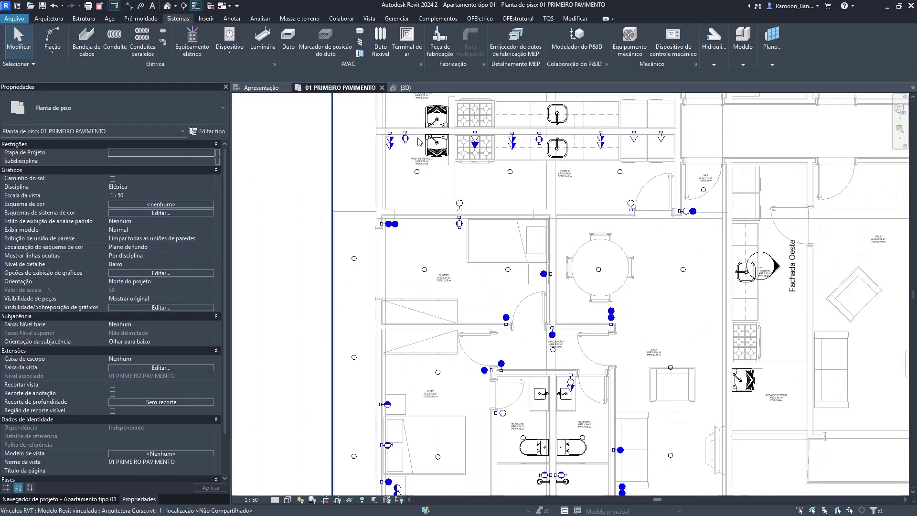
scroll(533, 134, "up", 4)
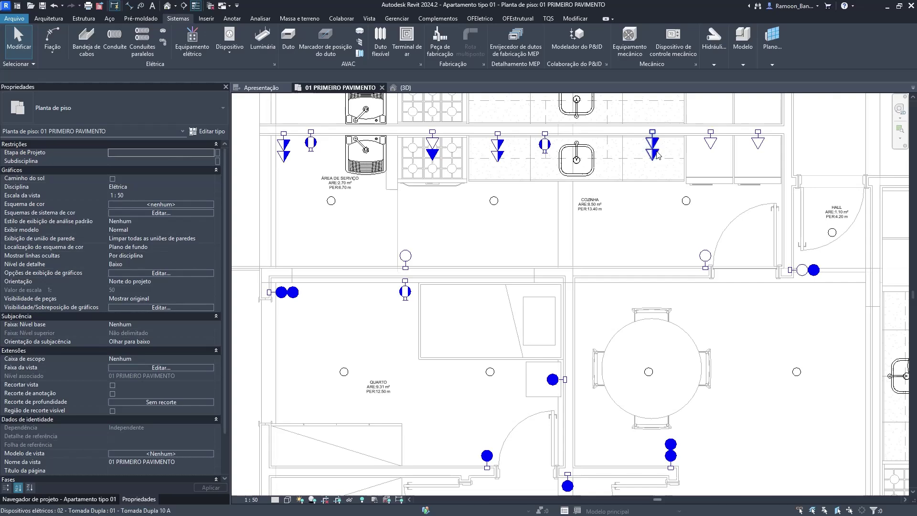
left_click(710, 143)
key("c")
key("s")
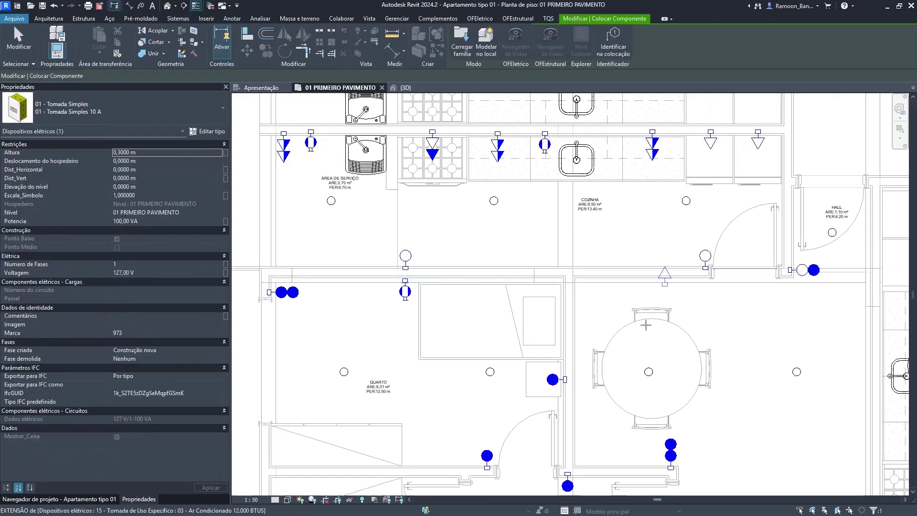
middle_click_drag(602, 401, 571, 224)
scroll(541, 402, "up", 2)
middle_click_drag(513, 426, 533, 322)
scroll(532, 322, "up", 5)
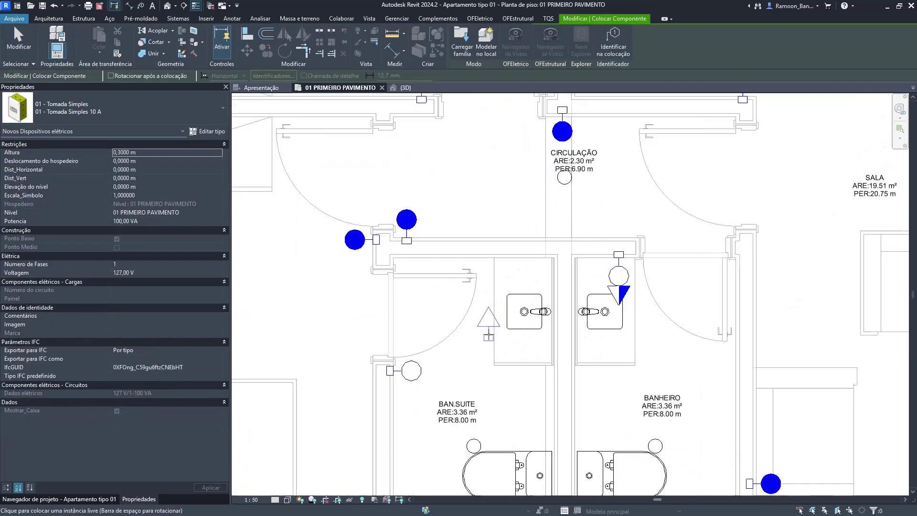
key("space")
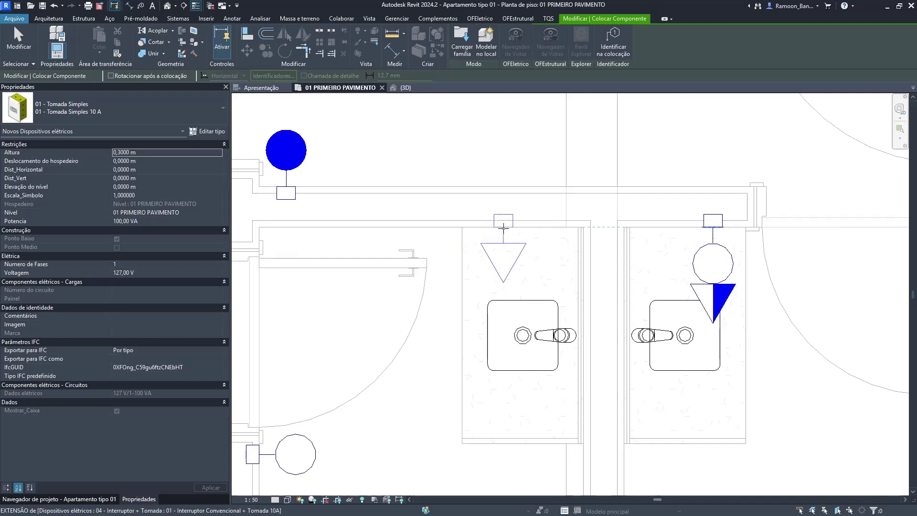
left_click(504, 228)
key("Escape")
key("Escape")
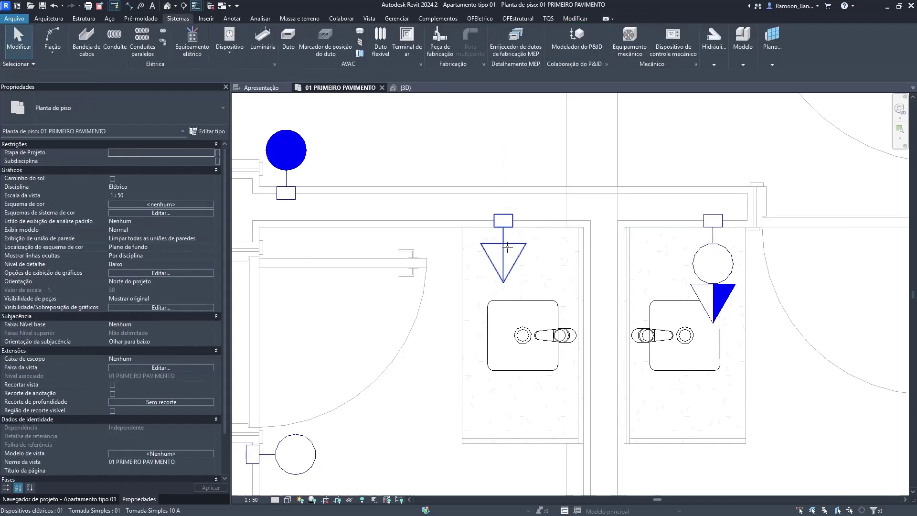
Set the Altura of the single outlet at the Ban. Suite sink to 1.2 m.
left_click(507, 249)
left_click(174, 150)
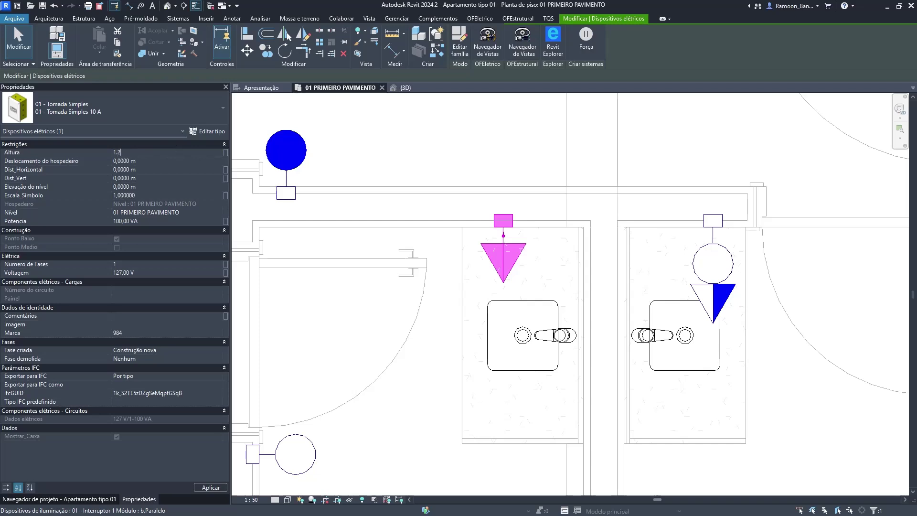
type("1.2")
key("Return")
key("Escape")
Review the switches and outlets across the bathrooms, Sala and Quarto for rooms that still need outlets.
scroll(637, 284, "down", 4)
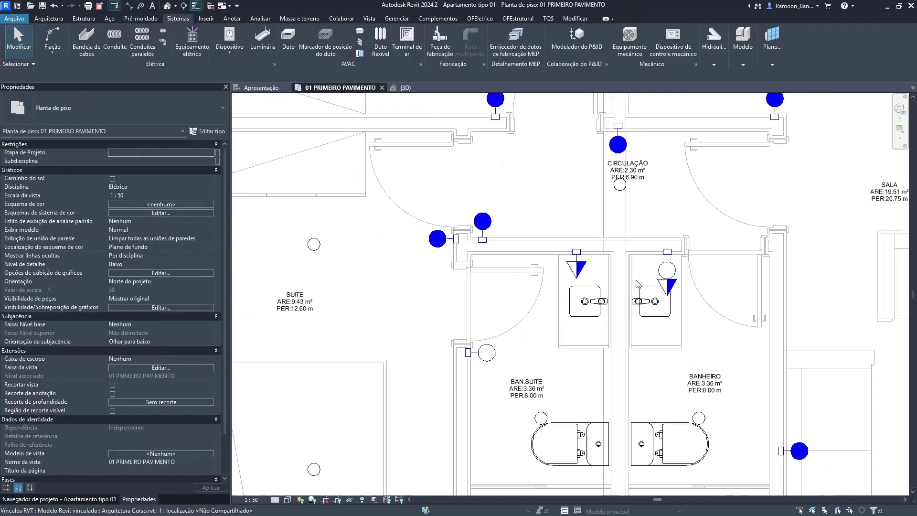
scroll(637, 284, "down", 3)
middle_click_drag(690, 220, 548, 240)
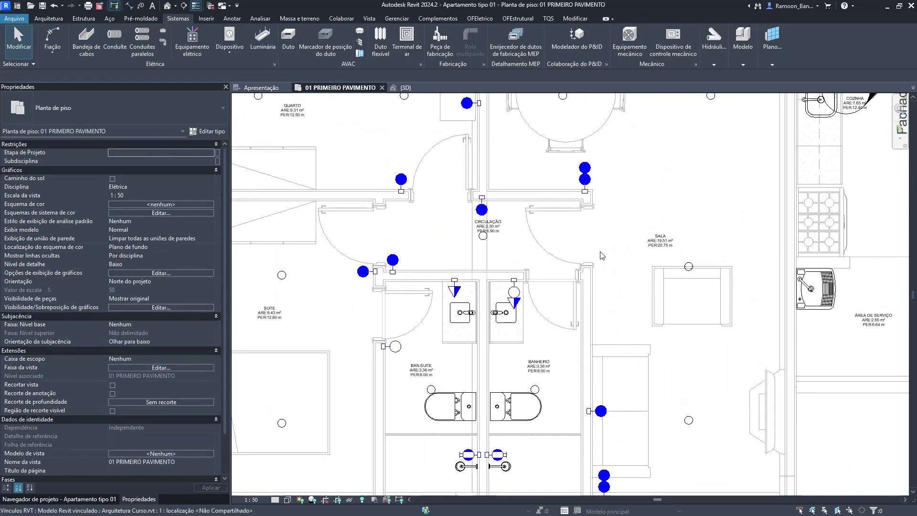
scroll(604, 306, "down", 2)
middle_click_drag(566, 316, 578, 396)
middle_click_drag(580, 341, 607, 317)
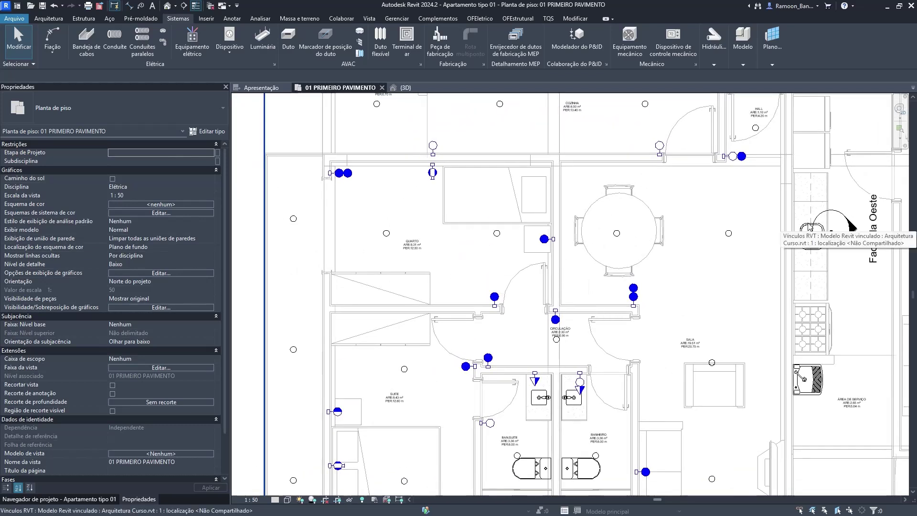
middle_click_drag(358, 227, 385, 278)
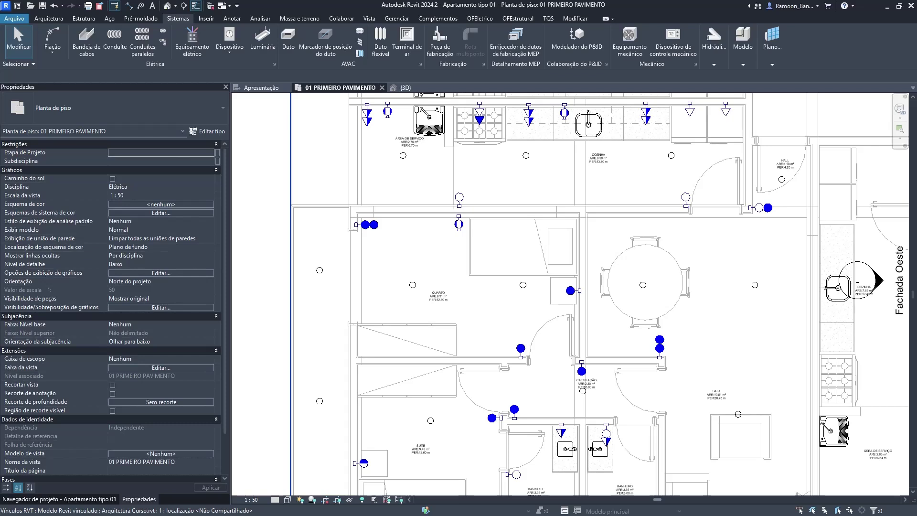
Examine the Quarto's area and perimeter label together with its furniture layout to plan its outlets.
scroll(455, 320, "up", 2)
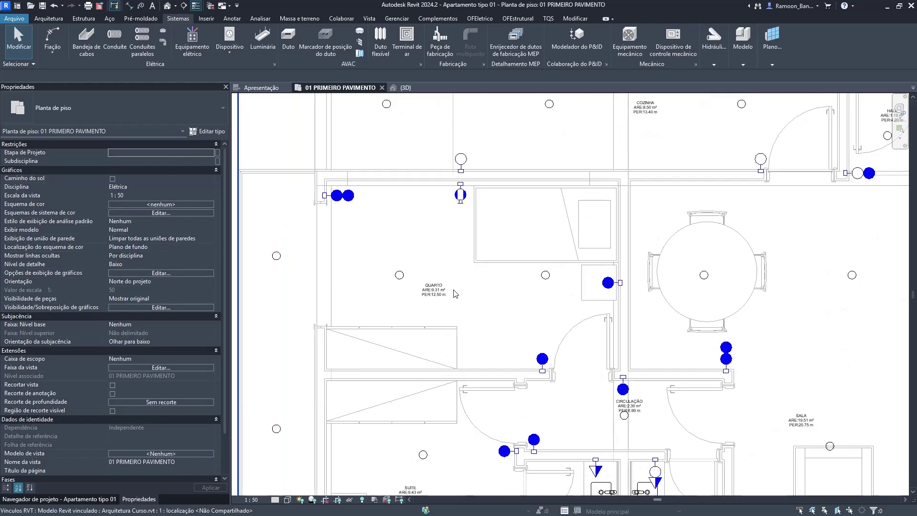
left_click(456, 320)
scroll(459, 321, "up", 2)
key("Escape")
scroll(462, 321, "up", 3)
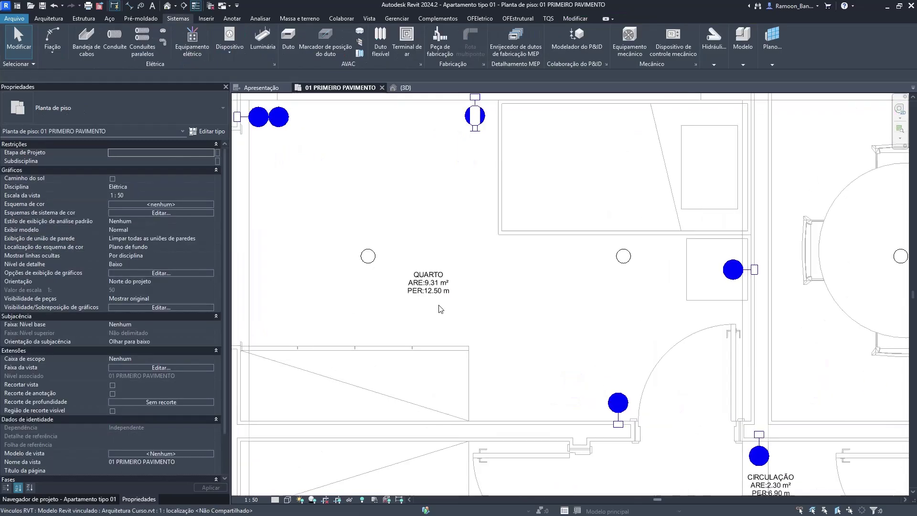
scroll(449, 290, "down", 1)
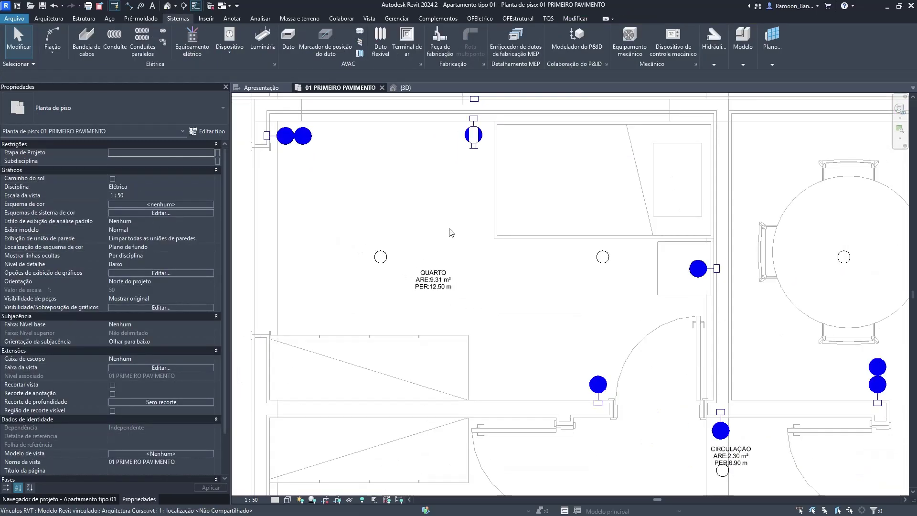
middle_click_drag(457, 249, 467, 263)
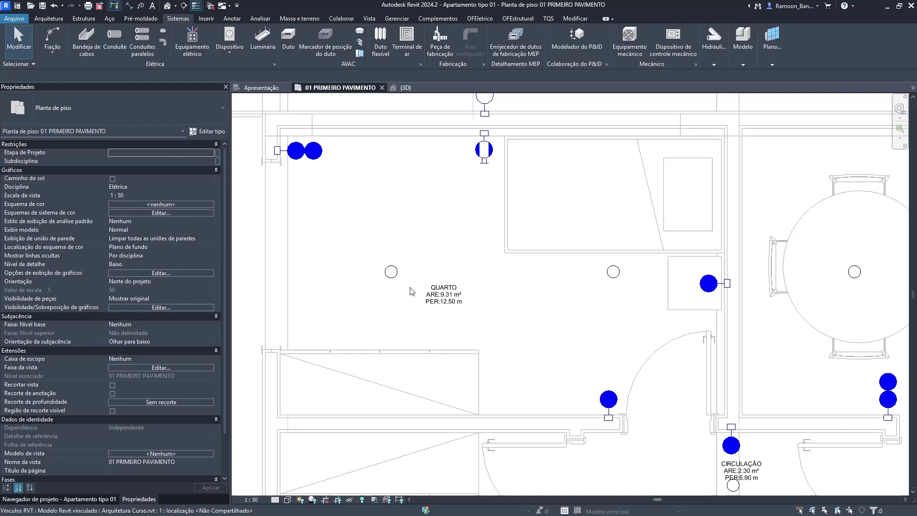
middle_click_drag(460, 308, 463, 319)
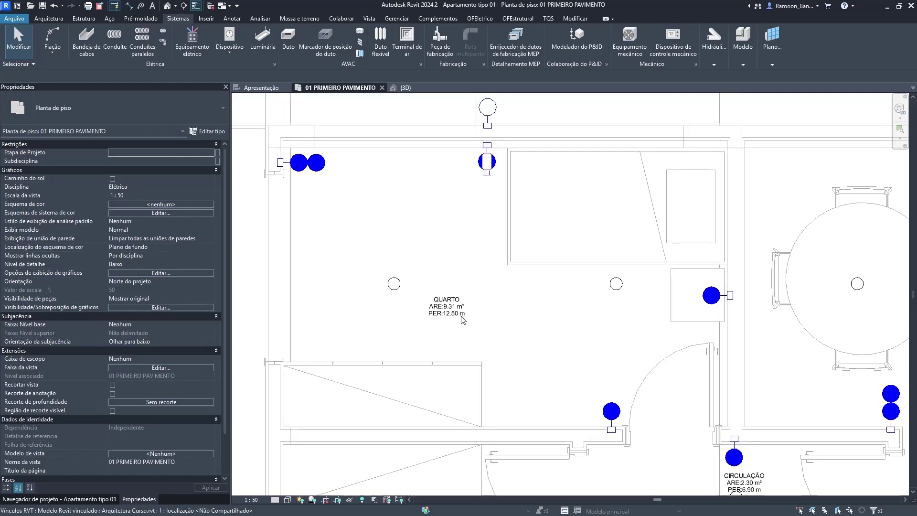
Place two Tomada Simples 10 A outlets on the Quarto's bed-side wall, on either side of the air-conditioner outlet.
scroll(460, 315, "down", 3)
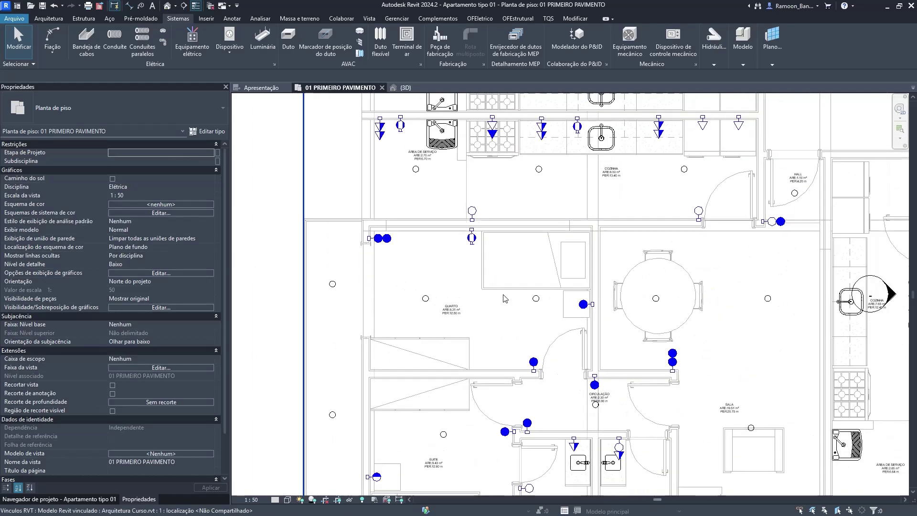
key("c")
key("m")
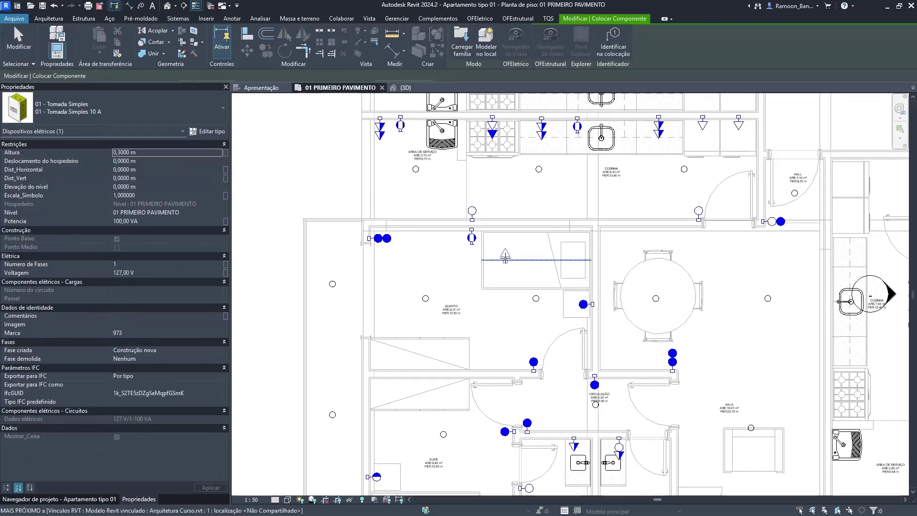
scroll(504, 249, "up", 2)
key("space")
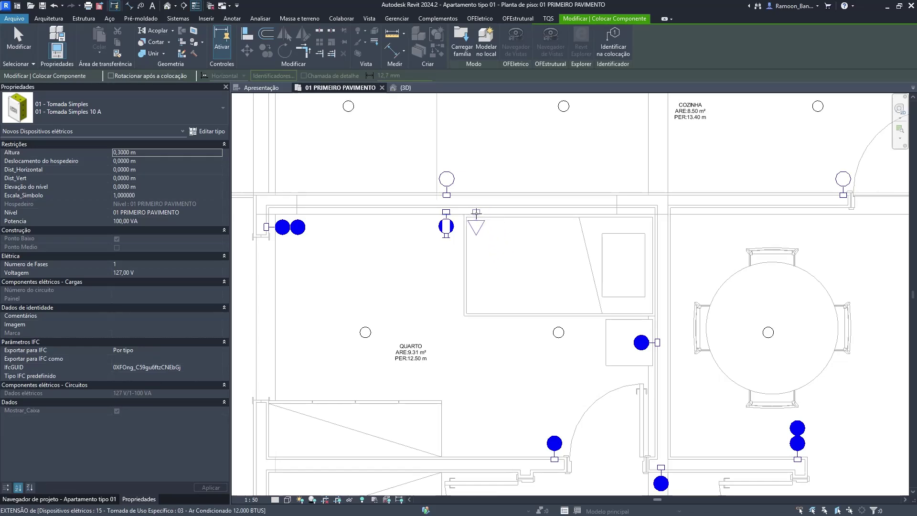
left_click(477, 213)
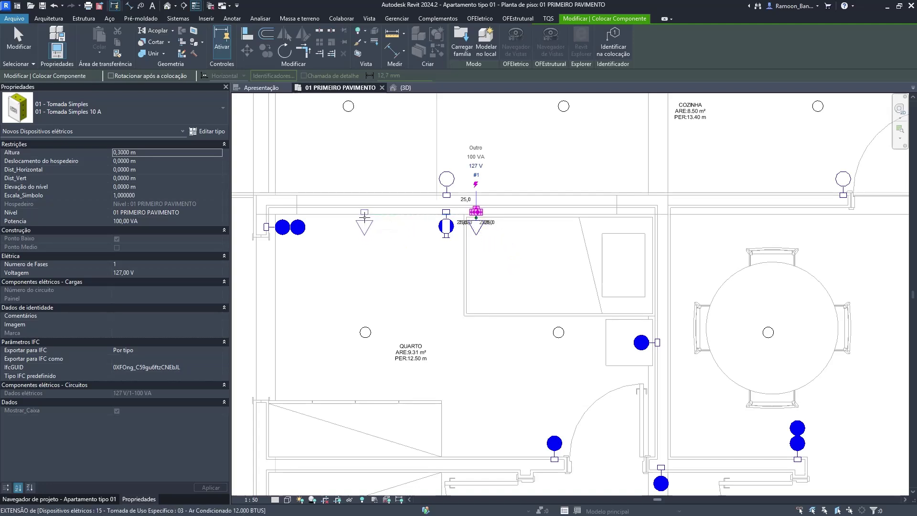
left_click(365, 214)
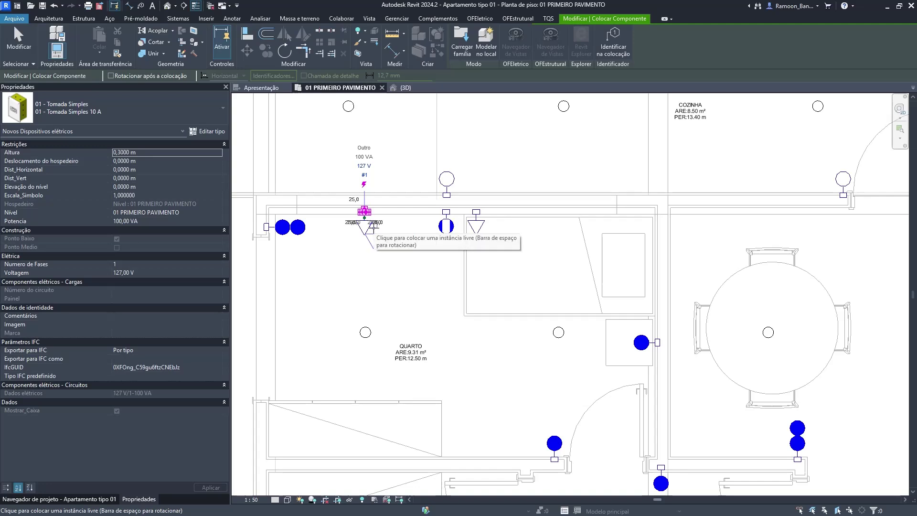
key("Escape")
key("Escape")
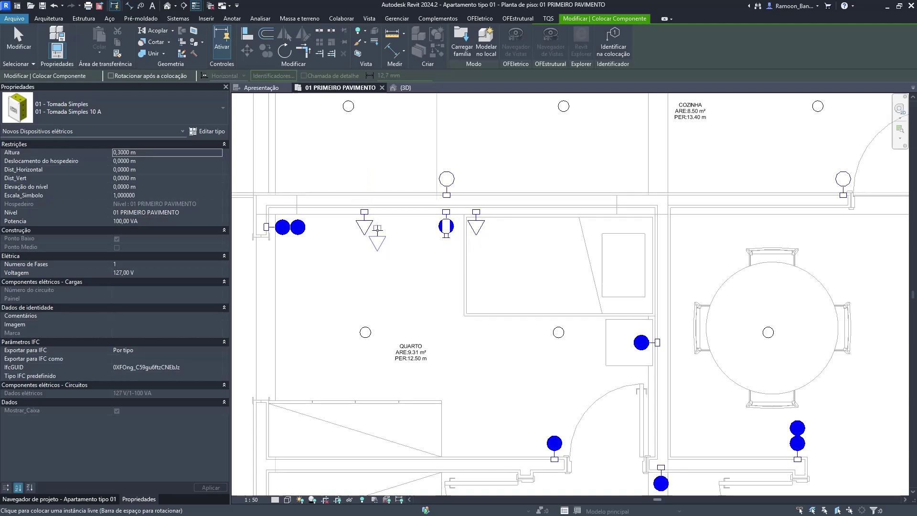
Change the Quarto outlet farther from the bed to Tomada Dupla 10 A and set its Altura to 1.2 m.
left_click(371, 228)
left_click(118, 109)
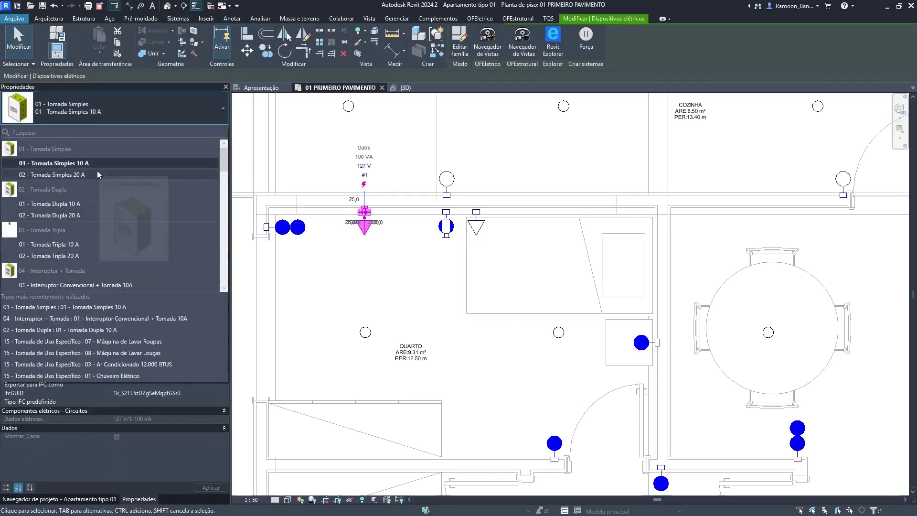
left_click(82, 204)
left_click(412, 219)
left_click(365, 229)
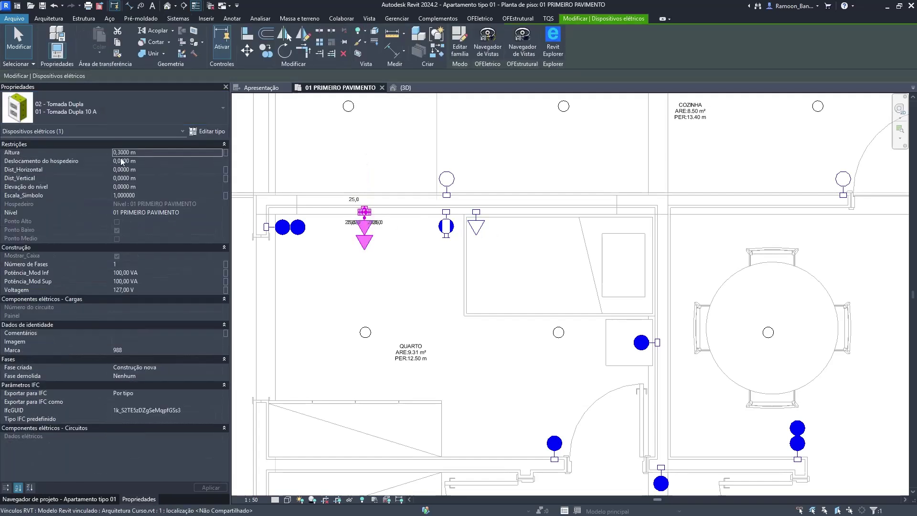
left_click(155, 153)
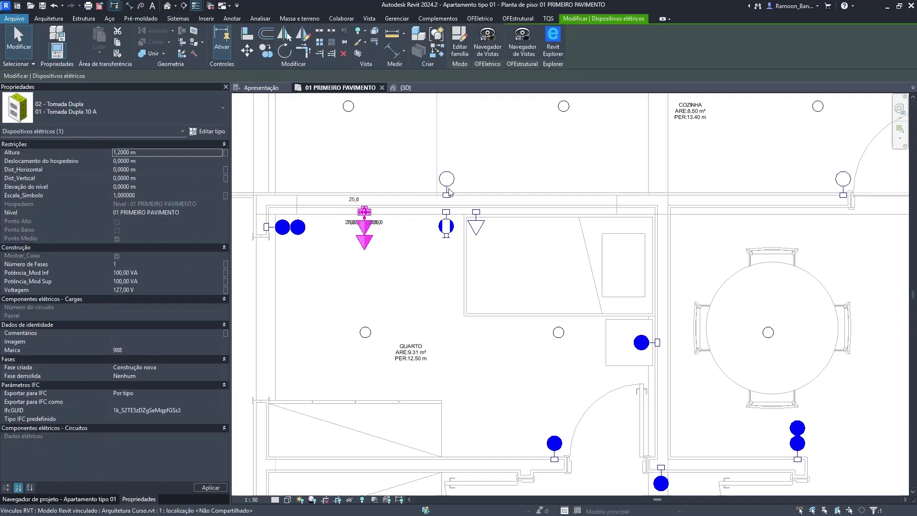
Set the Altura of the Quarto's single outlet at the foot of the bed to 1.2 m.
left_click(476, 223)
left_click(185, 151)
type("1,")
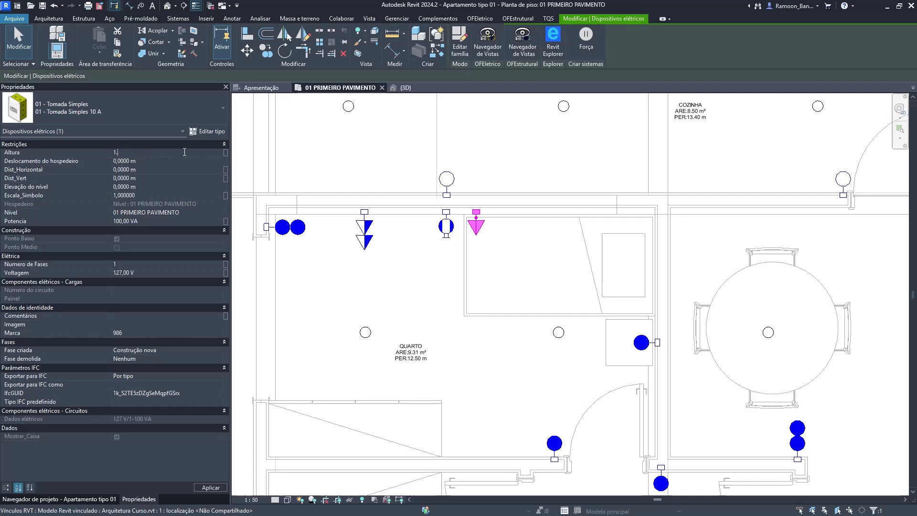
type("2000")
left_click(616, 255)
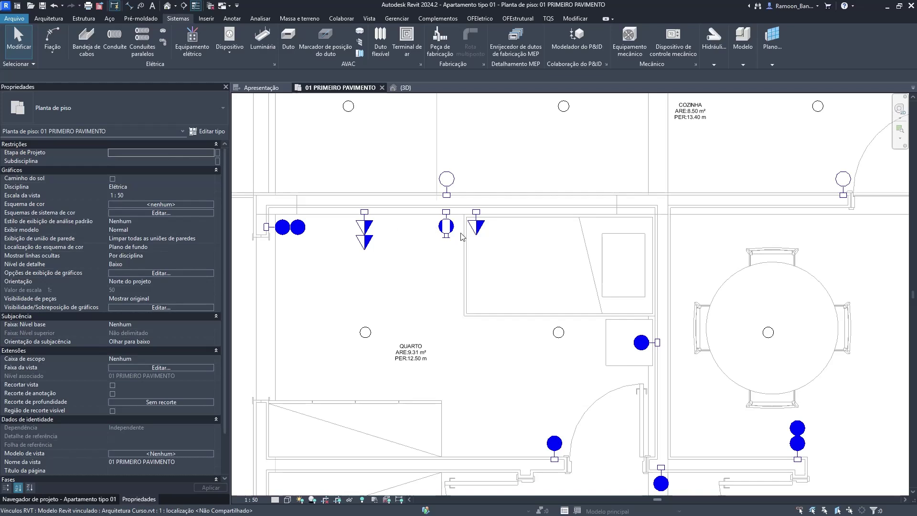
Place another Tomada Simples 10 A on the Quarto's wardrobe wall near the door, aligned with the single outlet opposite.
left_click(480, 237)
key("c")
key("s")
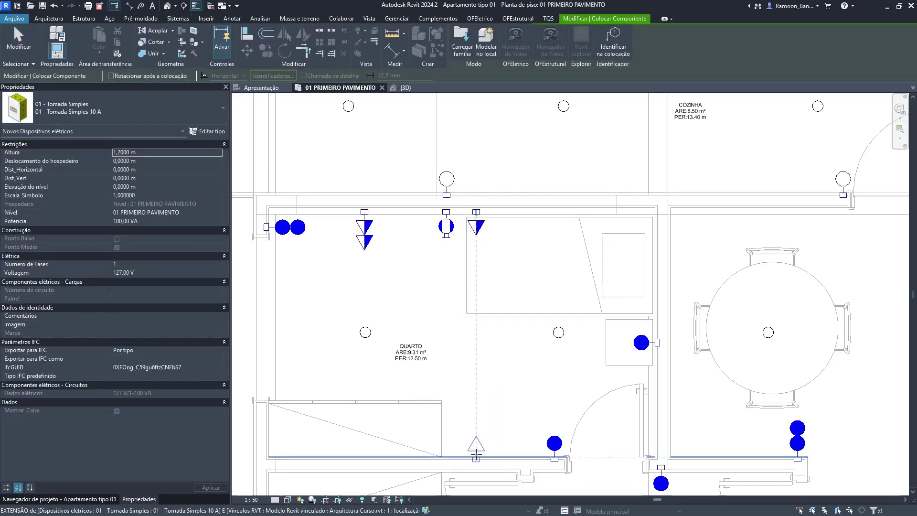
left_click(478, 452)
key("Escape")
key("Escape")
Set the Altura of the single outlet beside the Quarto's wardrobe to 0.3 m.
left_click(478, 453)
left_click(178, 152)
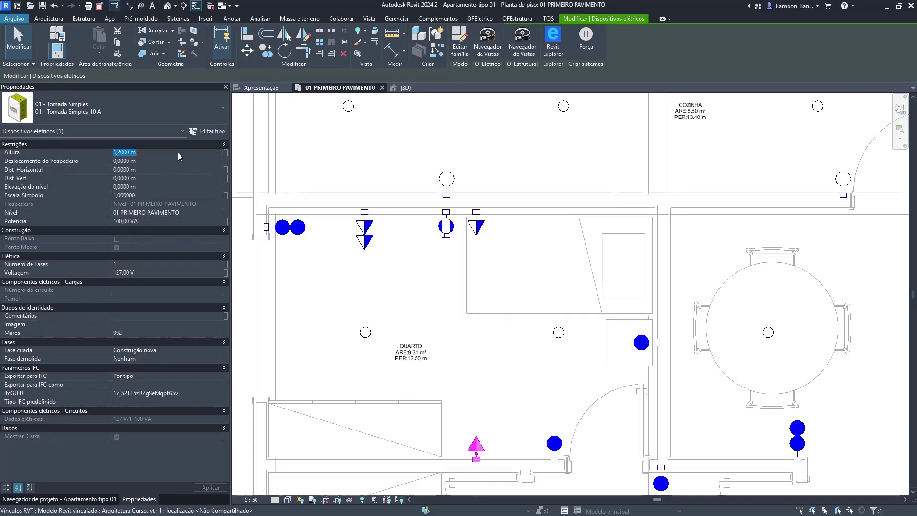
type("0.3")
key("Return")
key("Escape")
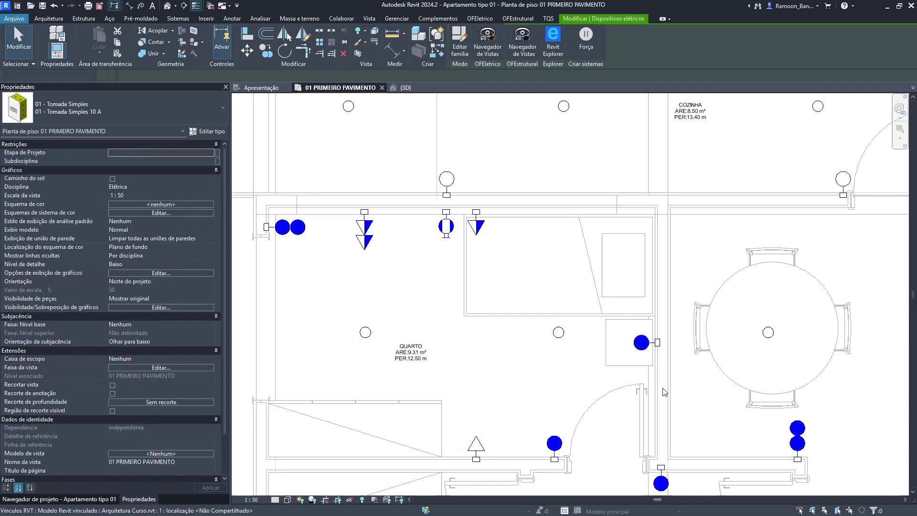
Examine the Suite's area and perimeter label and its furniture layout, comparing it with the outlets in the Quarto.
scroll(558, 421, "down", 2)
middle_click_drag(557, 421, 564, 153)
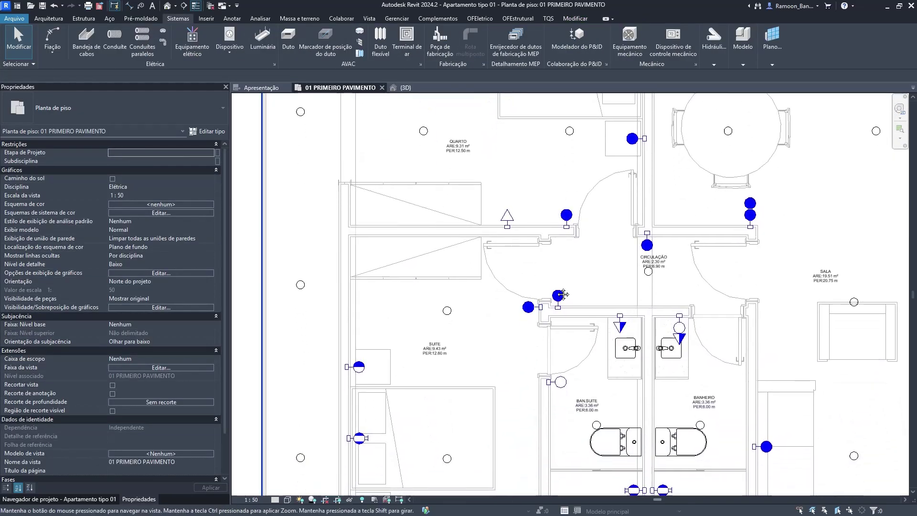
scroll(477, 273, "up", 4)
scroll(476, 274, "down", 3)
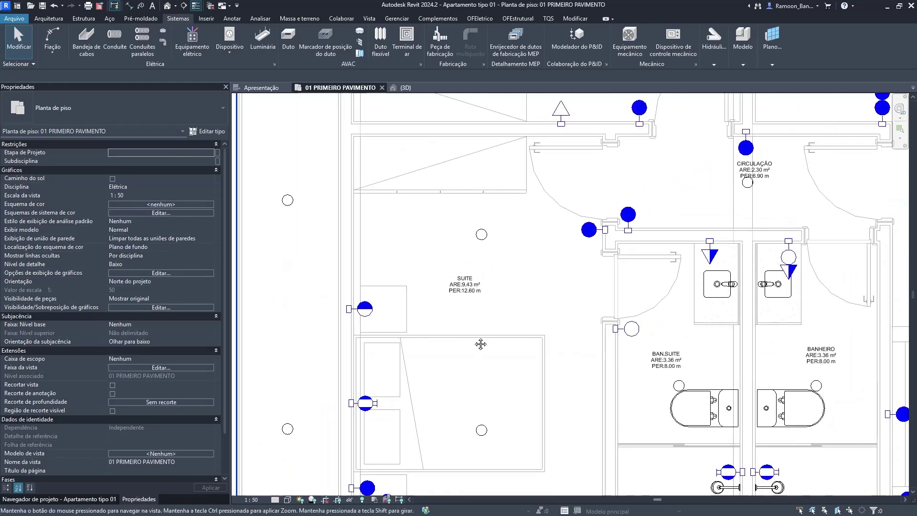
middle_click_drag(506, 315, 488, 371)
scroll(476, 347, "up", 3)
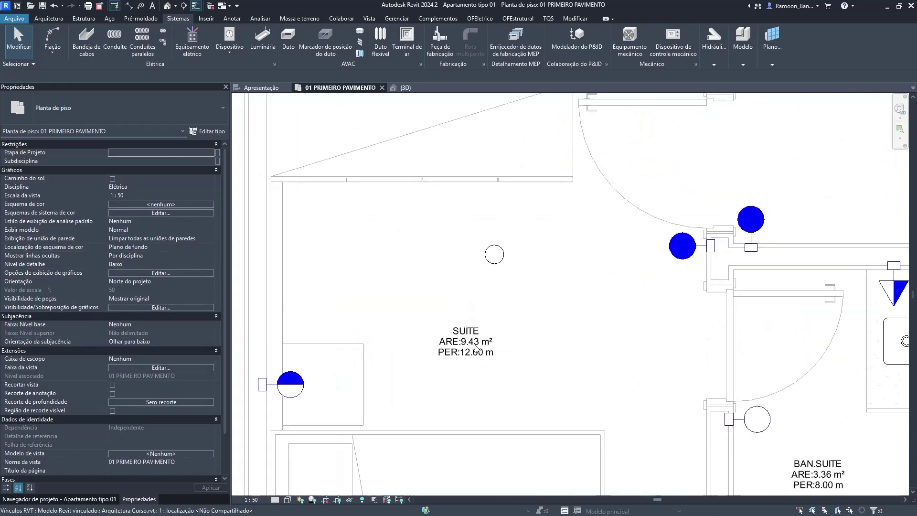
scroll(482, 376, "down", 2)
scroll(475, 418, "down", 3)
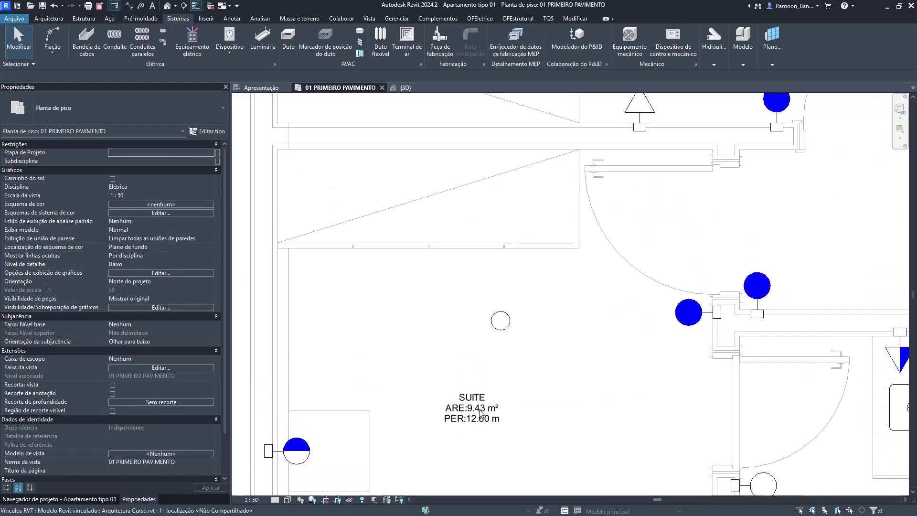
middle_click_drag(517, 439, 528, 383)
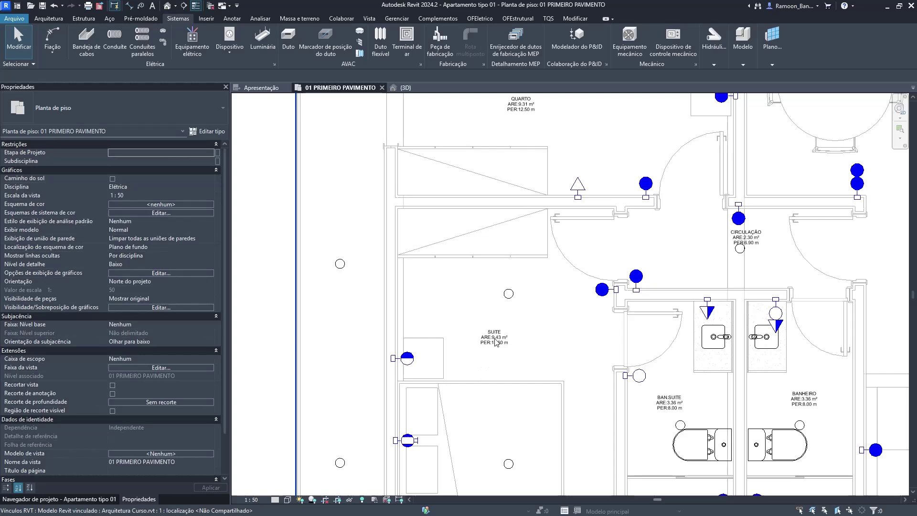
scroll(502, 345, "up", 2)
scroll(512, 350, "down", 4)
middle_click_drag(507, 115, 507, 187)
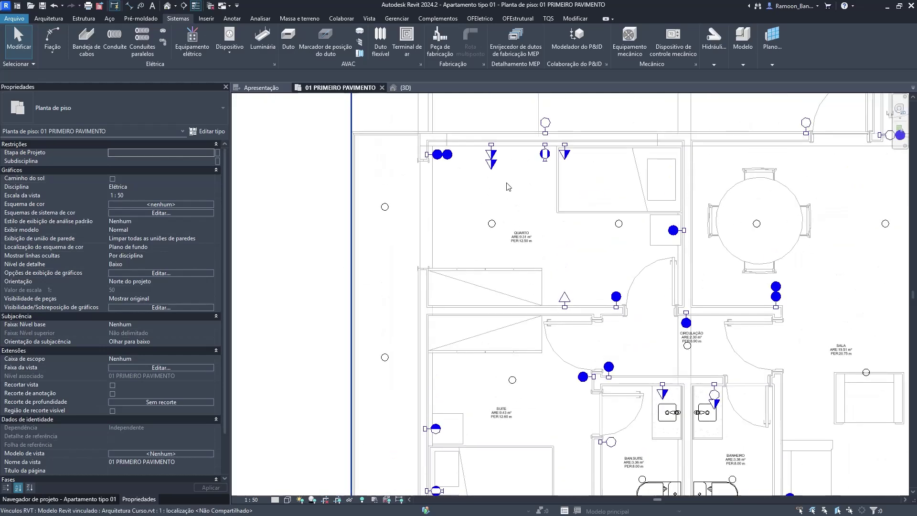
Place a Tomada Dupla 10 A at 1.2 m on the Suite wall facing the bed, aligned with the air-conditioner outlet.
key("c")
key("m")
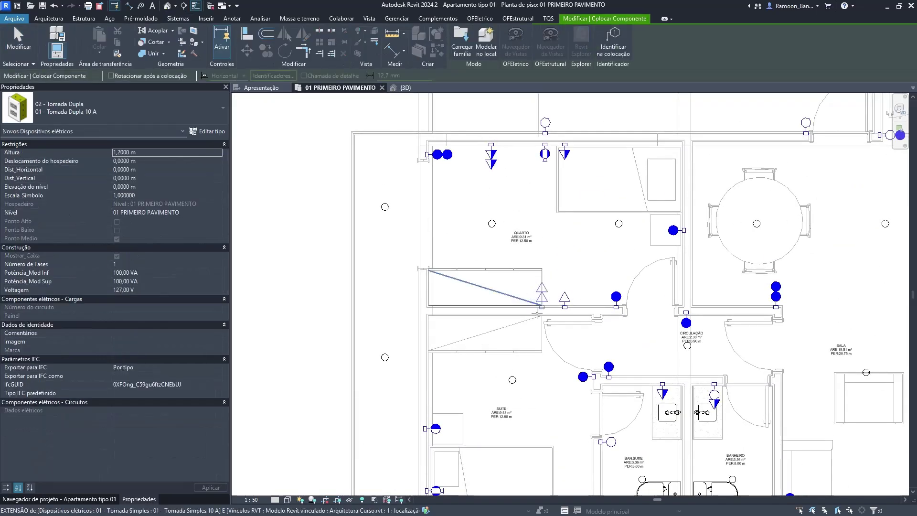
middle_click_drag(537, 313, 538, 139)
scroll(594, 320, "up", 3)
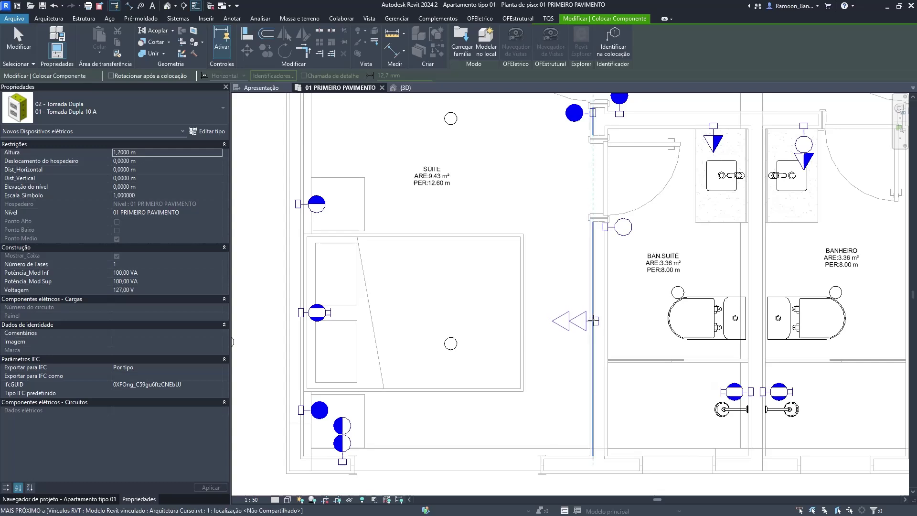
left_click(592, 345)
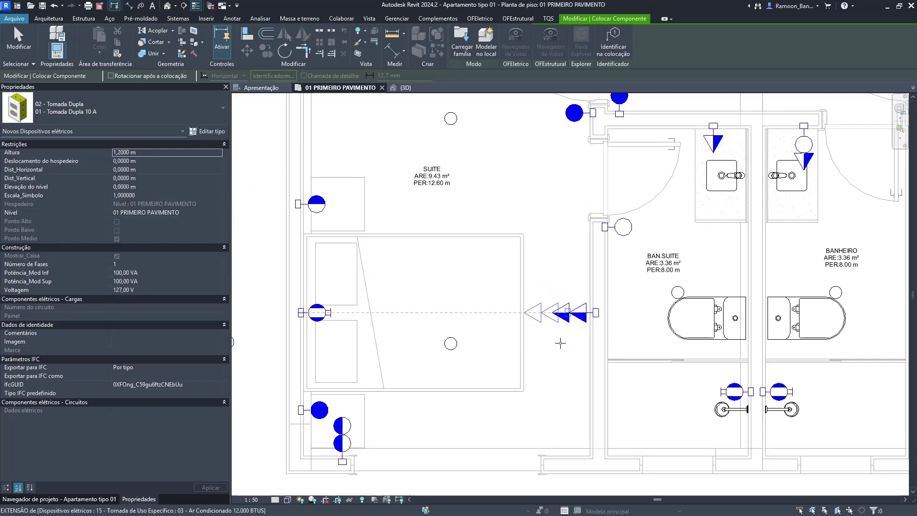
Place a Tomada Simples 10 A at 0.3 m on the Suite's headboard wall, at the switch above the nightstand nearer the wardrobe.
middle_click_drag(549, 257, 548, 281)
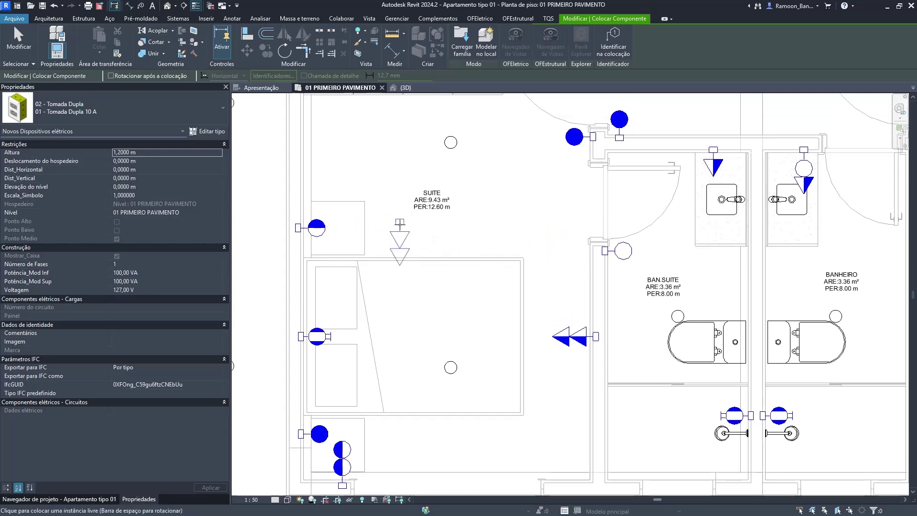
middle_click_drag(380, 215, 380, 247)
left_click(142, 111)
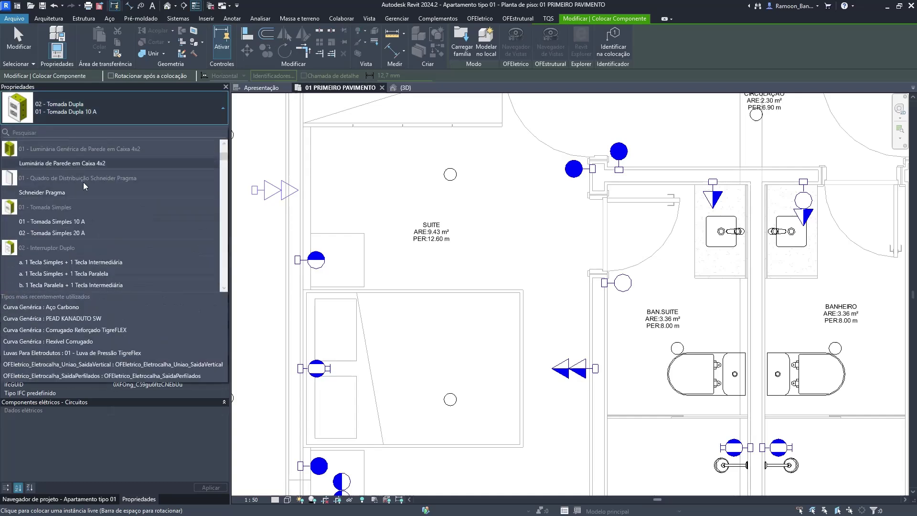
left_click(83, 220)
scroll(338, 249, "up", 3)
key("space")
key("space")
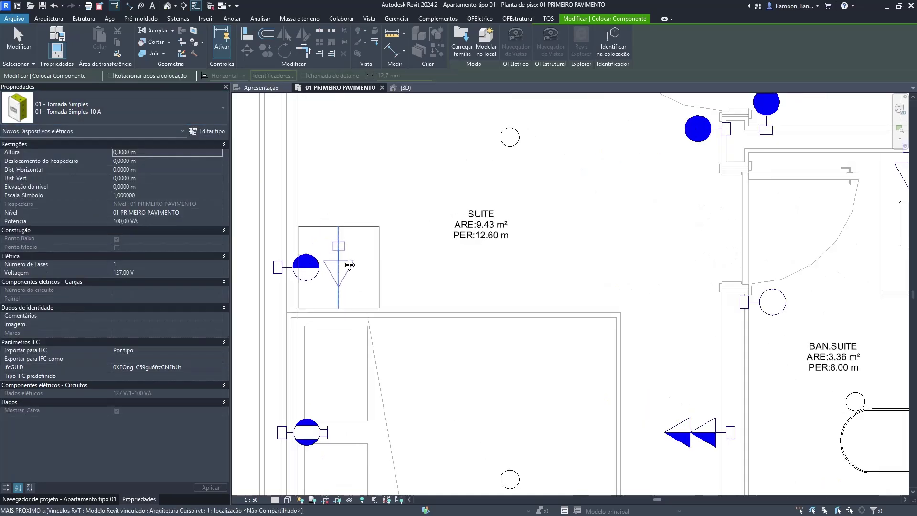
middle_click_drag(346, 258, 456, 301)
key("space")
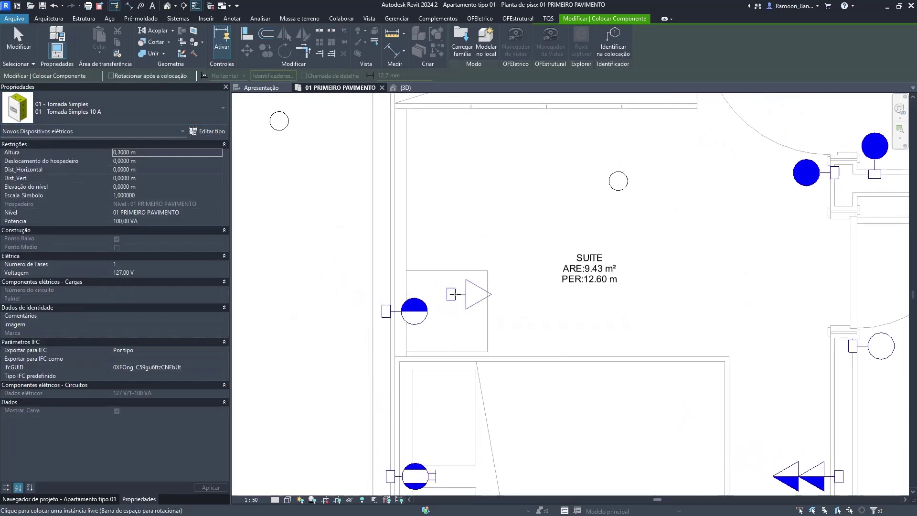
left_click(391, 311)
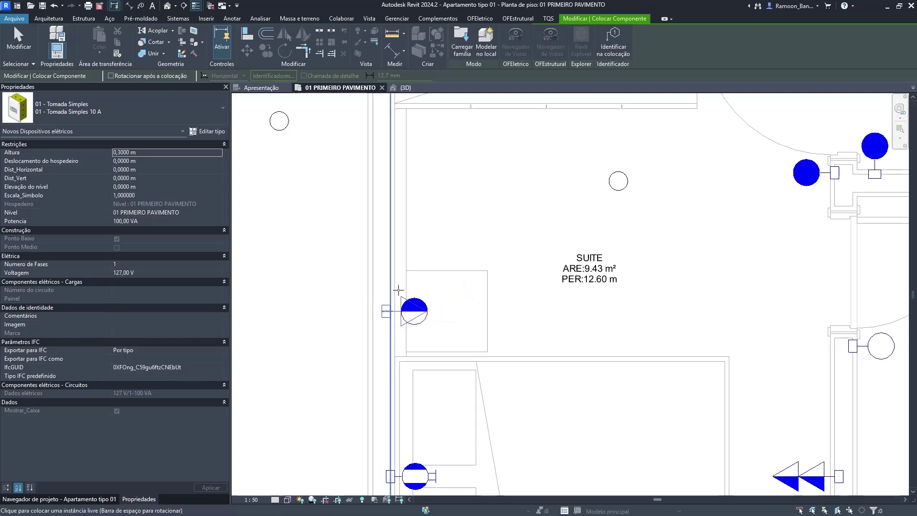
scroll(398, 289, "up", 4)
key("Escape")
key("Escape")
scroll(433, 321, "down", 1)
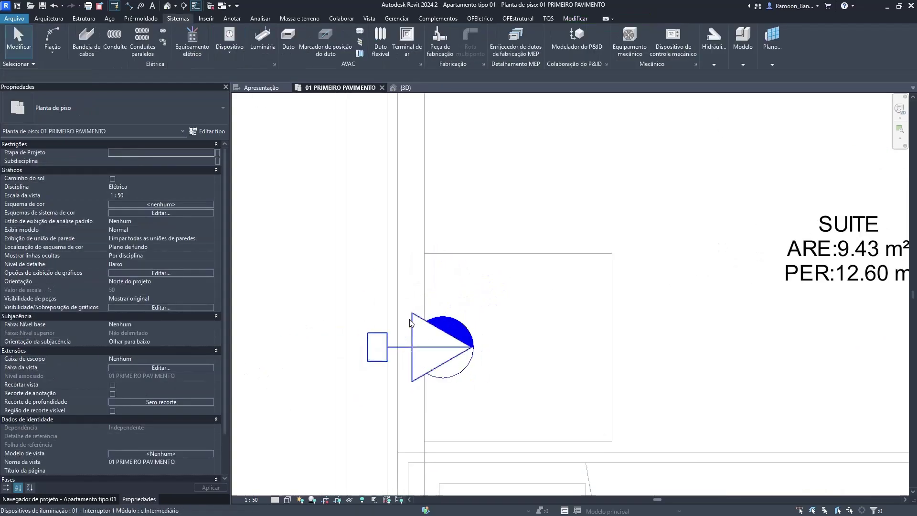
Offset the nightstand outlet's symbol clear of the switch by setting Dist_Vert to 0.145 m, refined to 0.15 m.
left_click(418, 316)
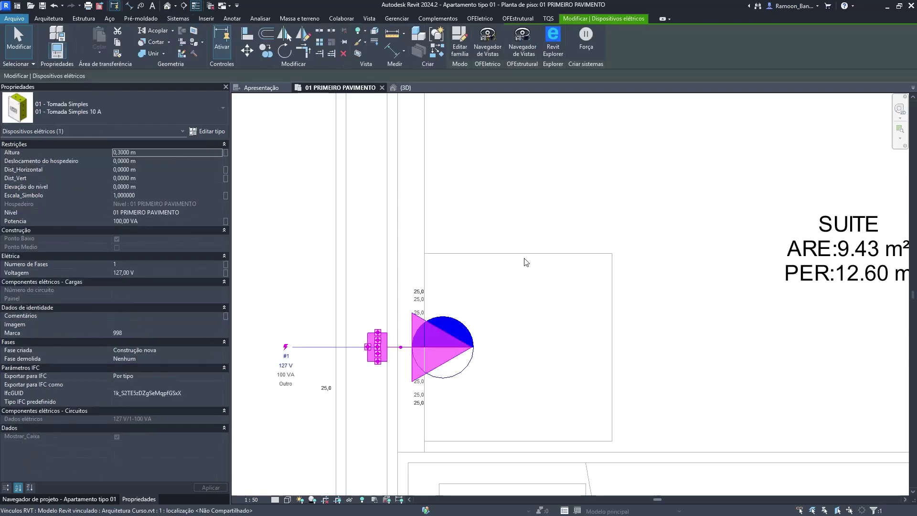
scroll(529, 307, "down", 3)
left_click(159, 170)
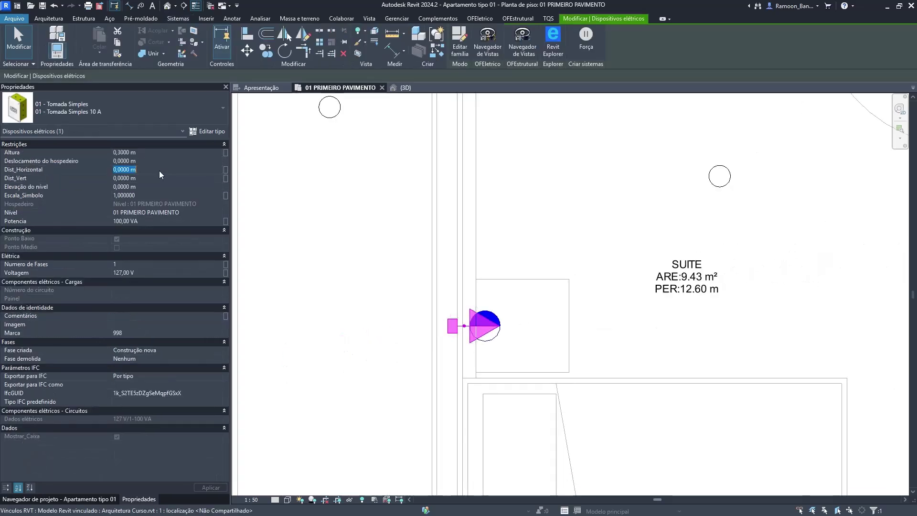
left_click(159, 179)
type("0.14")
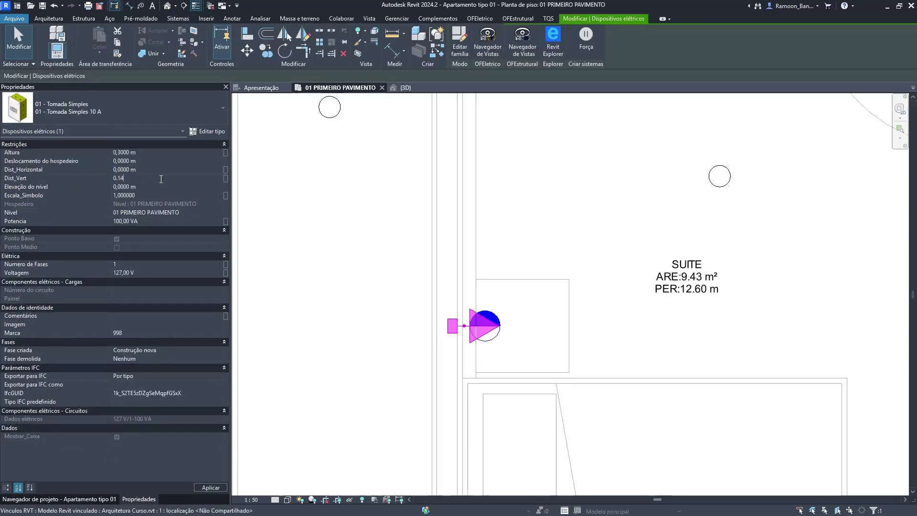
type("5")
key("Return")
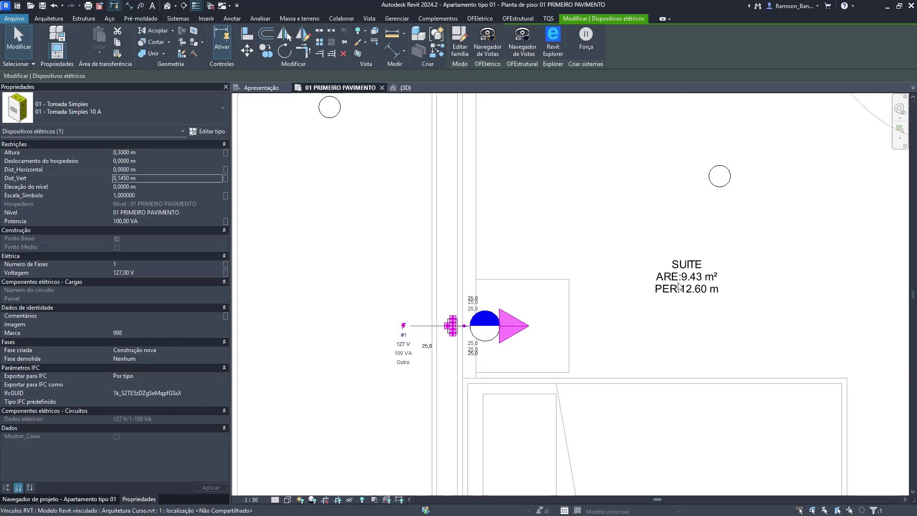
scroll(572, 331, "up", 4)
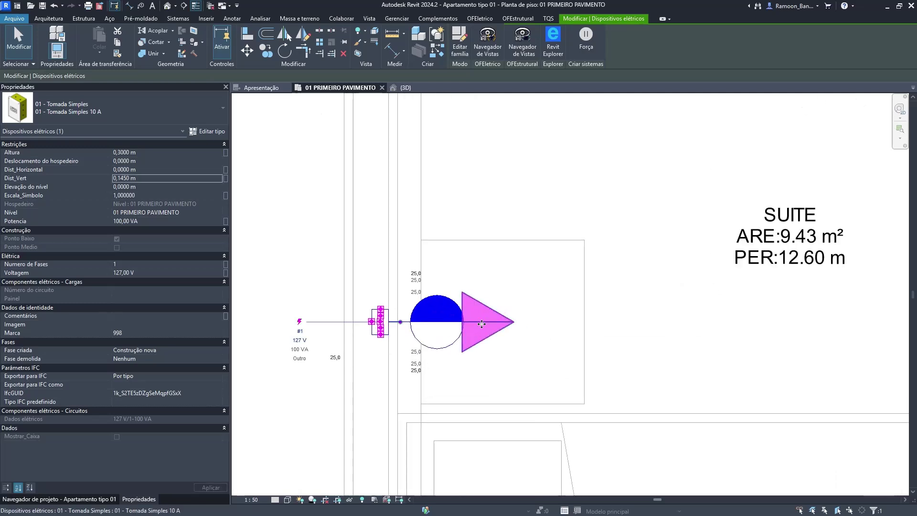
left_click(181, 175)
type("0.15")
key("Return")
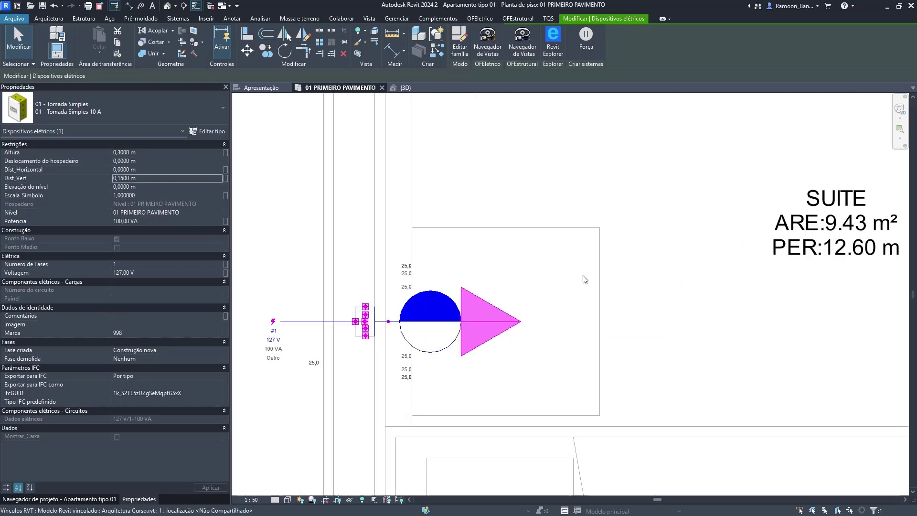
Try to place a Tomada Simples 10 A at 0.3 m on the Suite's headboard wall, at the switch above the nightstand farther from the wardrobe.
scroll(573, 281, "down", 3)
middle_click_drag(564, 259, 553, 185)
key("c")
key("s")
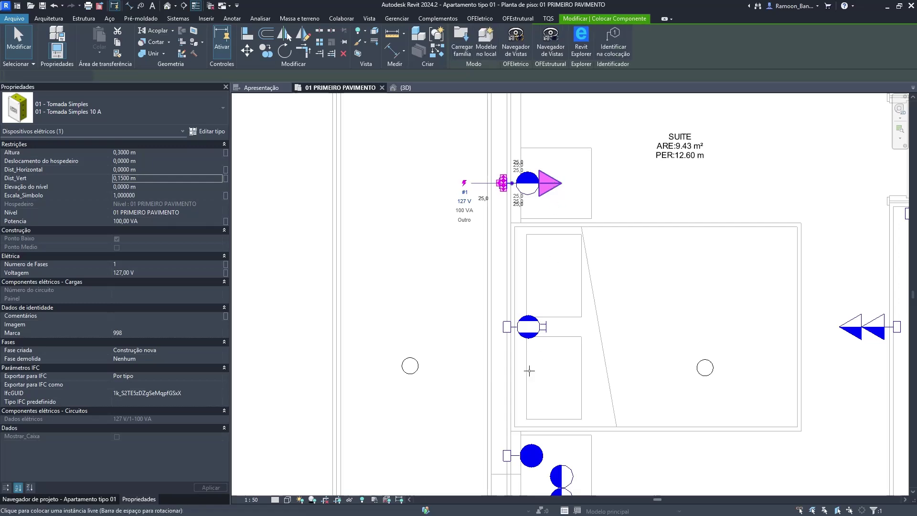
middle_click_drag(528, 370, 533, 265)
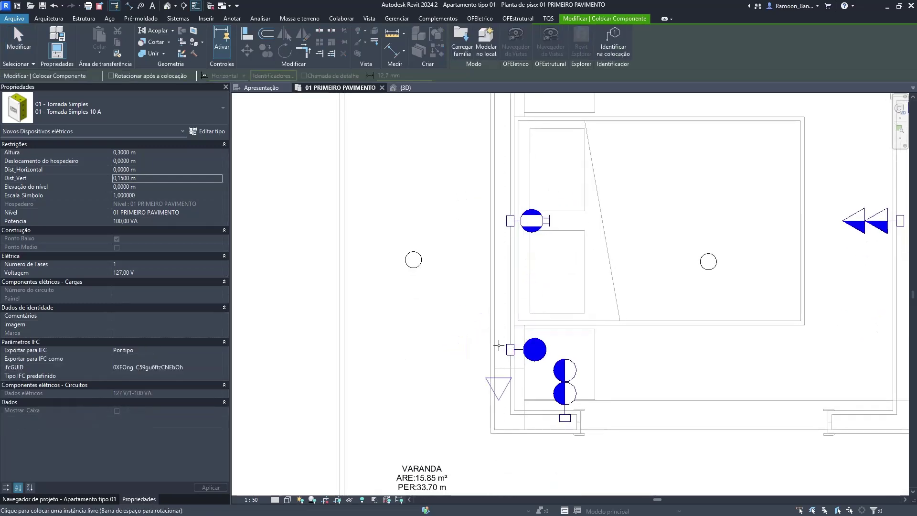
scroll(499, 345, "up", 1)
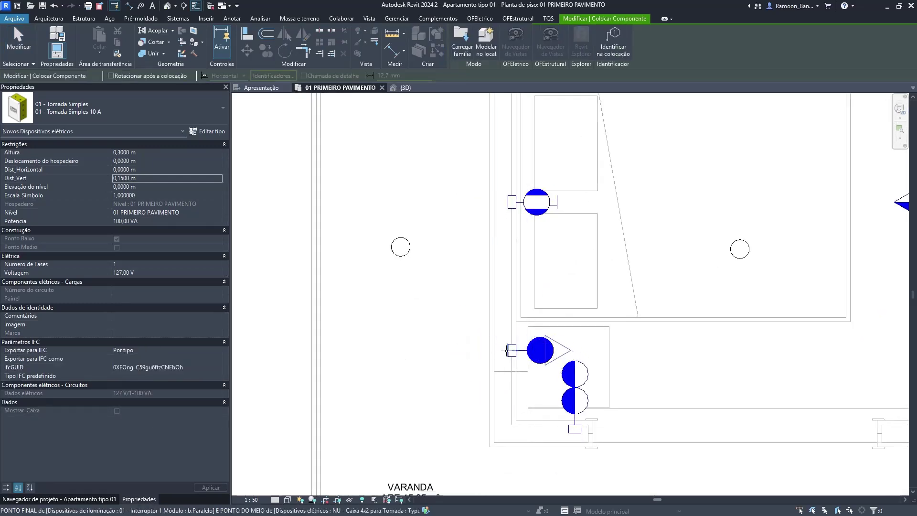
left_click(519, 356)
scroll(527, 358, "down", 3)
key("Escape")
key("Escape")
left_click(550, 355)
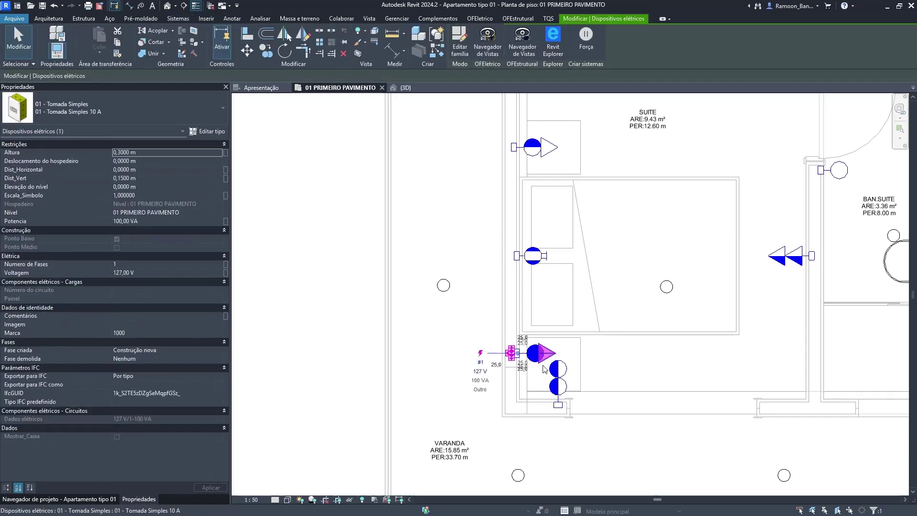
Nudge the new nightstand outlet into line with the switch box, and delete it from the plan.
scroll(530, 356, "up", 3)
key("Right")
key("Right")
key("Right")
key("Right")
key("Right")
key("Right")
key("Right")
key("Right")
key("Right")
key("Right")
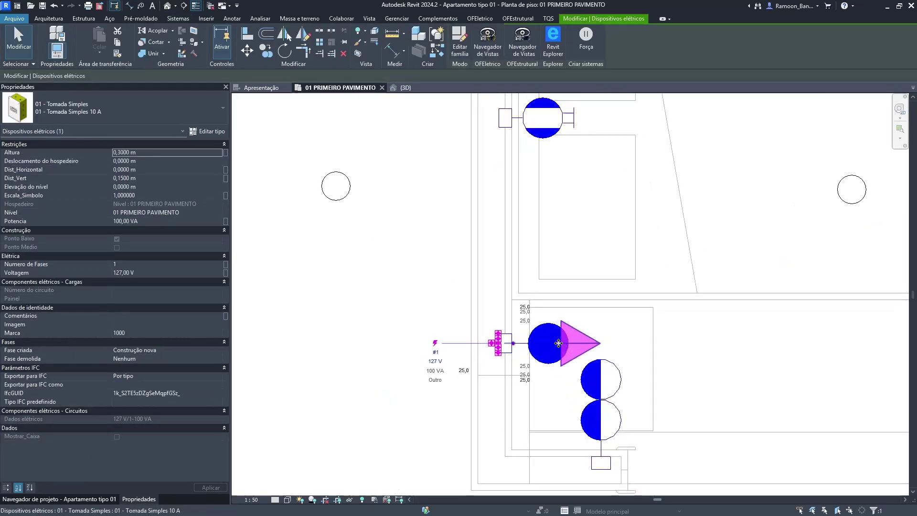
key("Right")
key("Right")
key("Right")
key("Right")
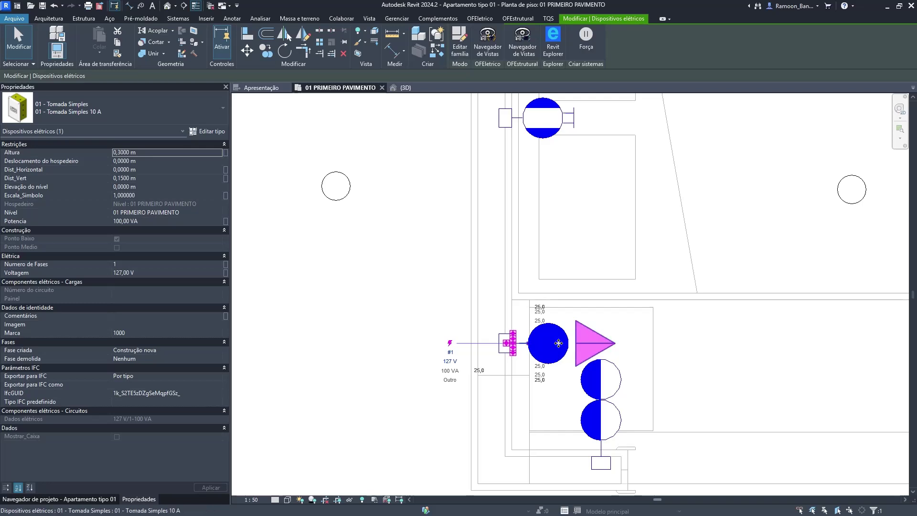
left_click(572, 366)
left_click(580, 342)
key("Delete")
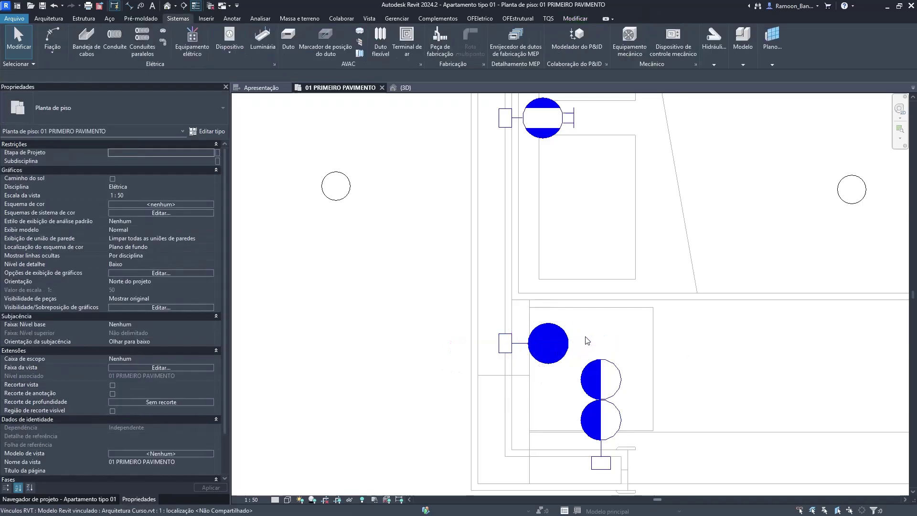
Copy the outlet beside the nightstand nearer the wardrobe onto the switch box at the Suite's other nightstand, using the box's wall-side point as base.
scroll(600, 137, "down", 4)
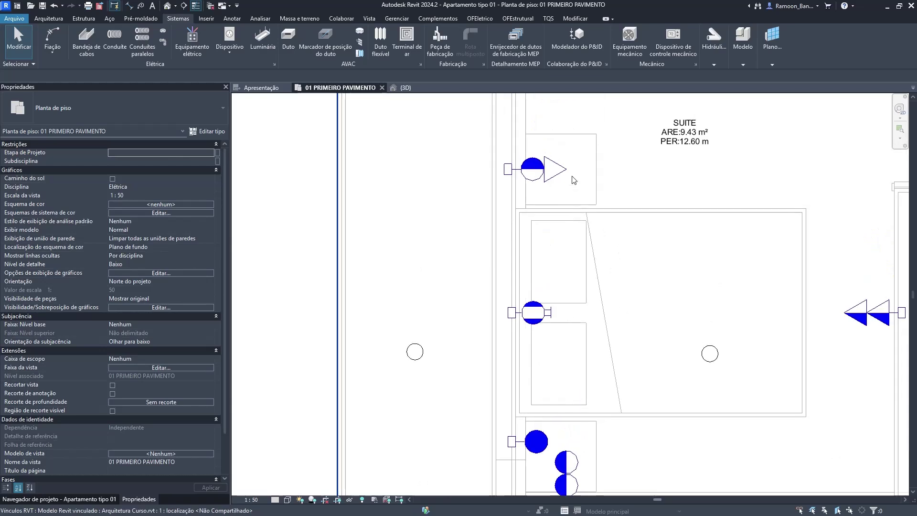
left_click(571, 173)
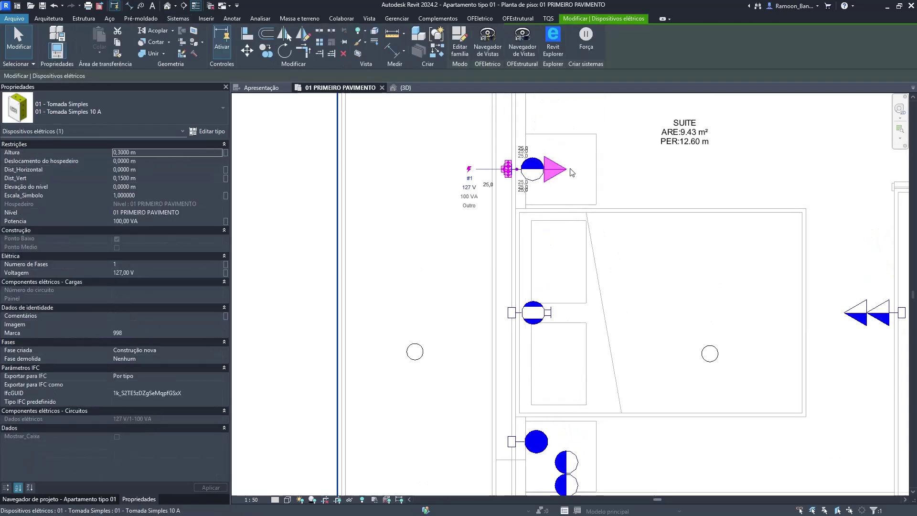
left_click(266, 51)
scroll(521, 160, "up", 5)
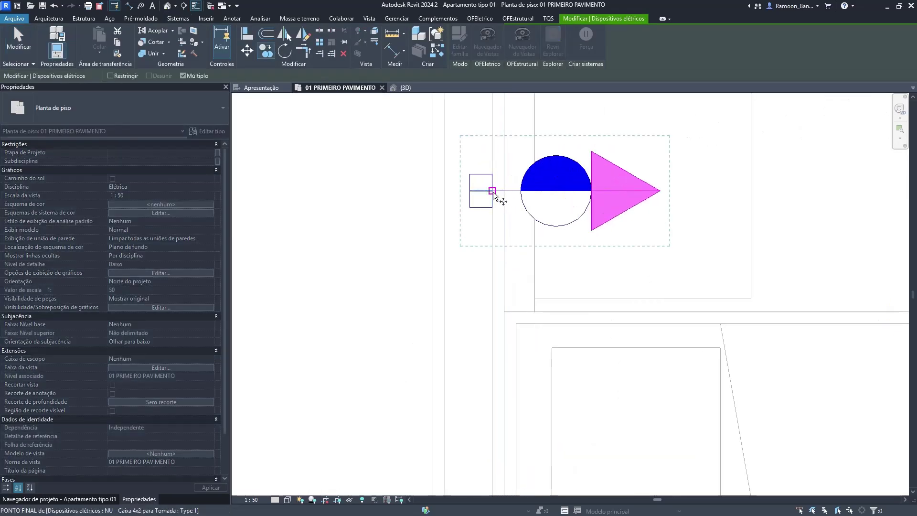
left_click(492, 192)
scroll(495, 191, "down", 7)
middle_click_drag(498, 341, 510, 272)
middle_click_drag(517, 355, 525, 257)
scroll(517, 338, "up", 4)
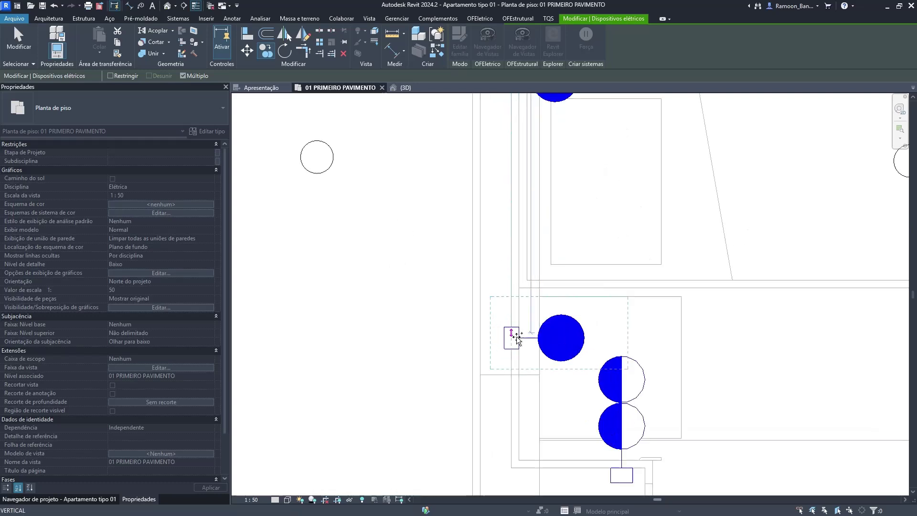
scroll(518, 338, "up", 3)
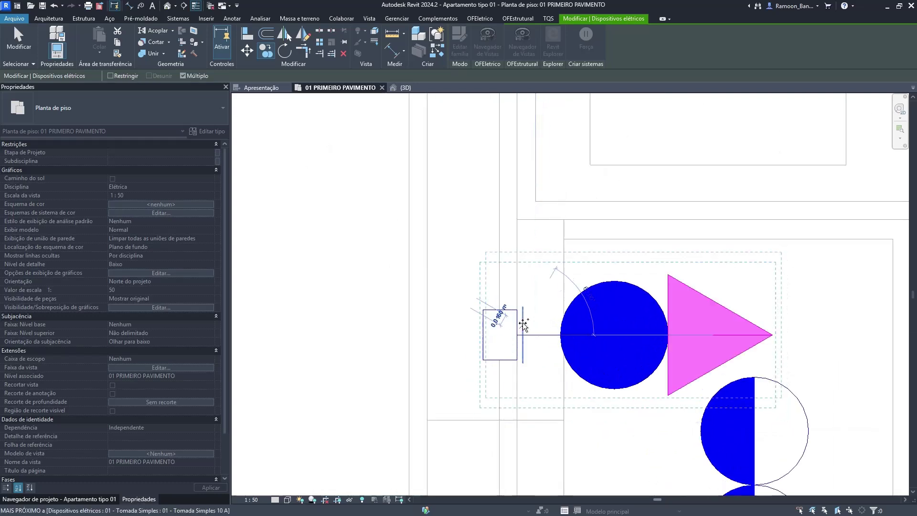
scroll(524, 325, "down", 4)
key("Escape")
key("Escape")
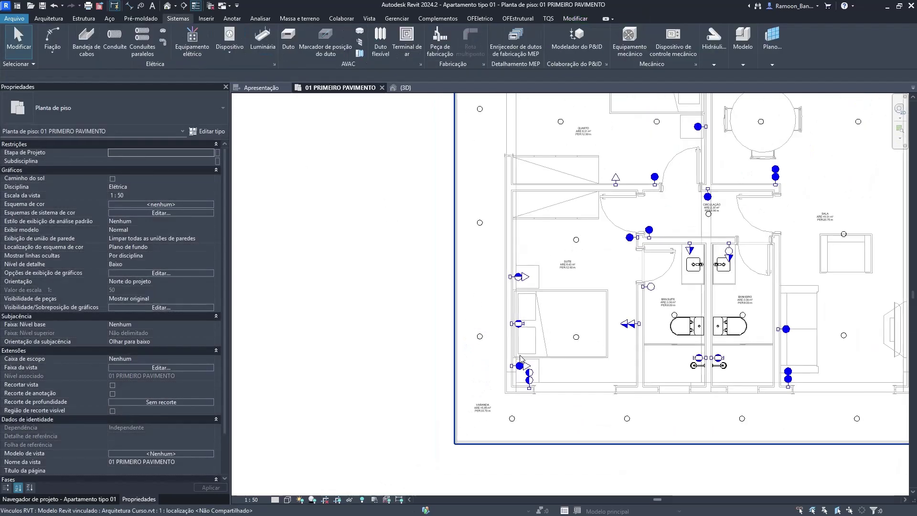
Place a Tomada Simples 10 A at 0.3 m with Dist_Vert 0 on the Suite's headboard wall, between the wardrobe and the nearer nightstand.
scroll(603, 200, "up", 3)
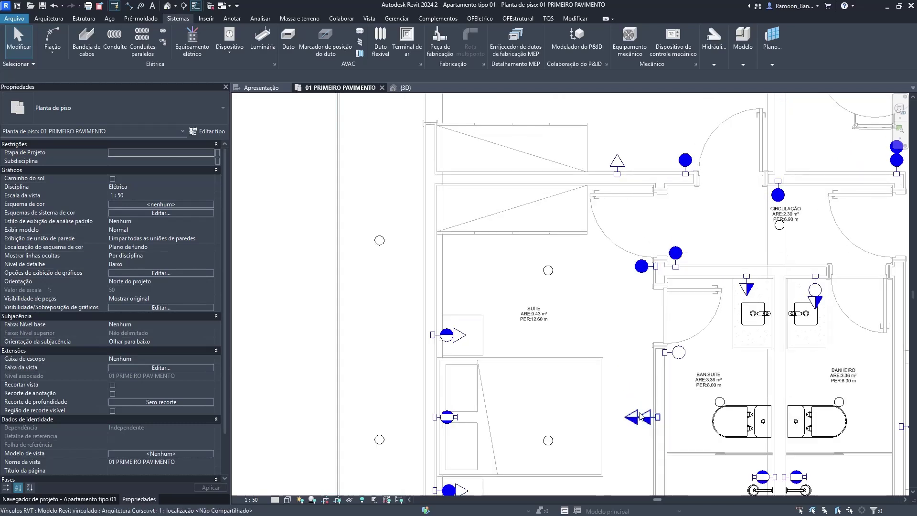
middle_click_drag(643, 418, 676, 281)
middle_click_drag(687, 351, 656, 432)
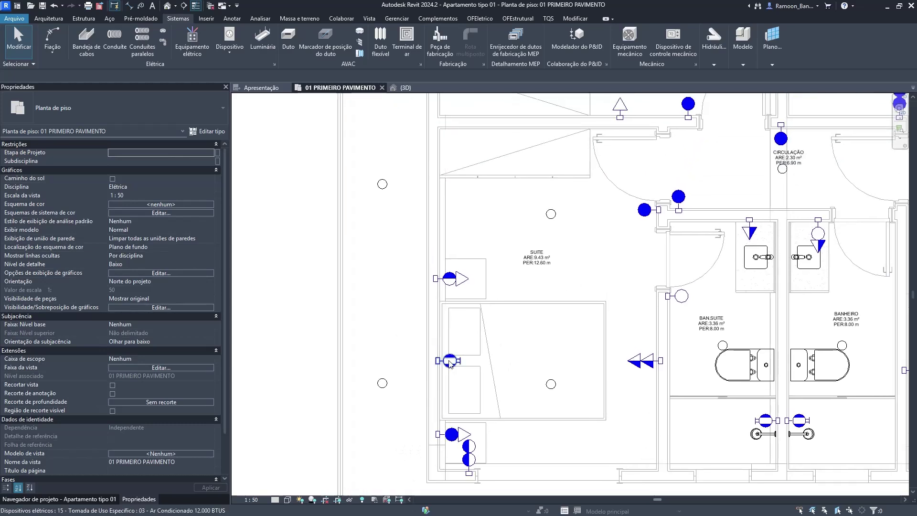
left_click(458, 279)
key("c")
key("s")
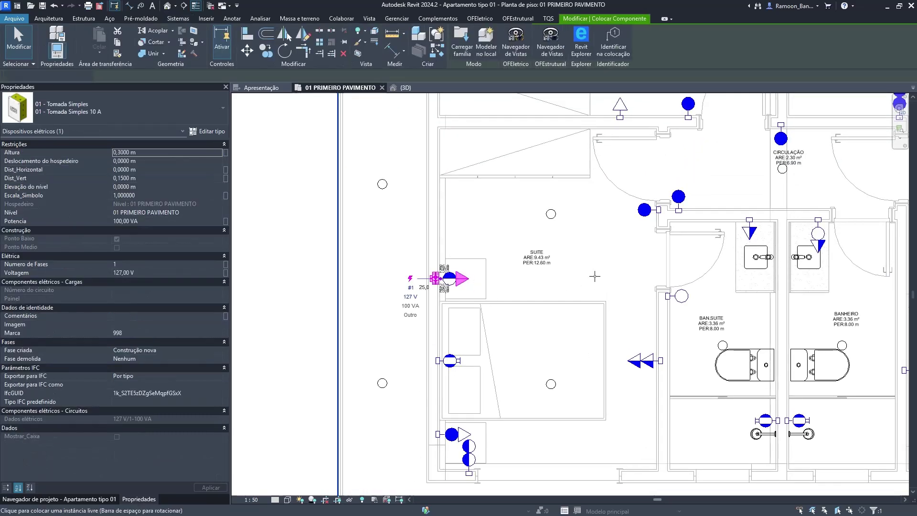
left_click(180, 177)
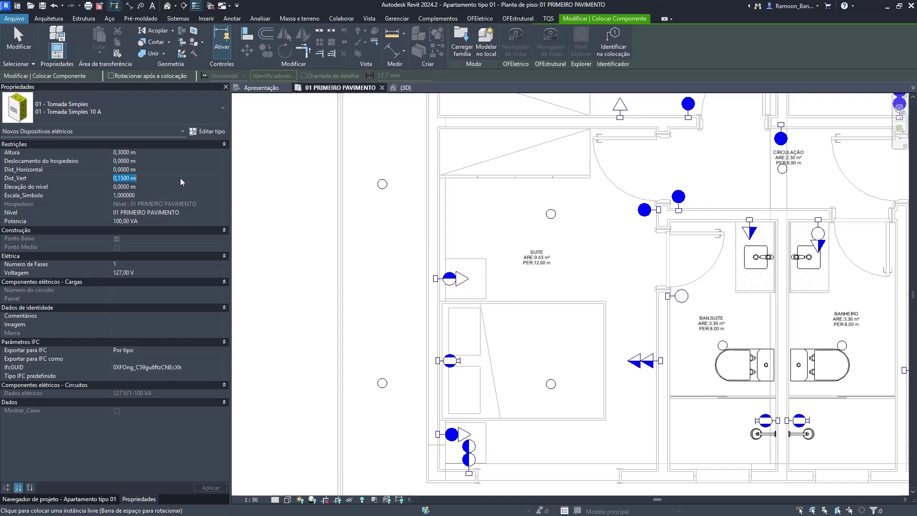
type("00")
middle_click_drag(560, 237, 524, 276)
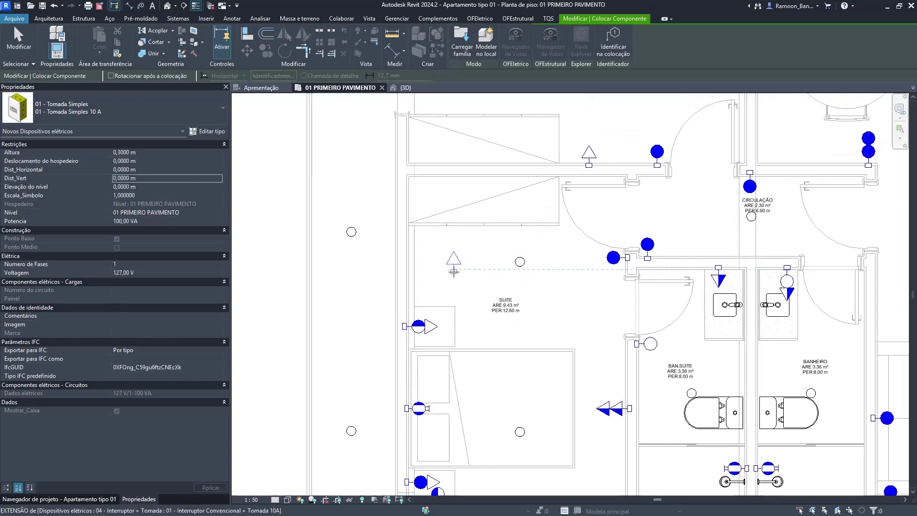
scroll(454, 267, "up", 1)
middle_click_drag(456, 259, 454, 297)
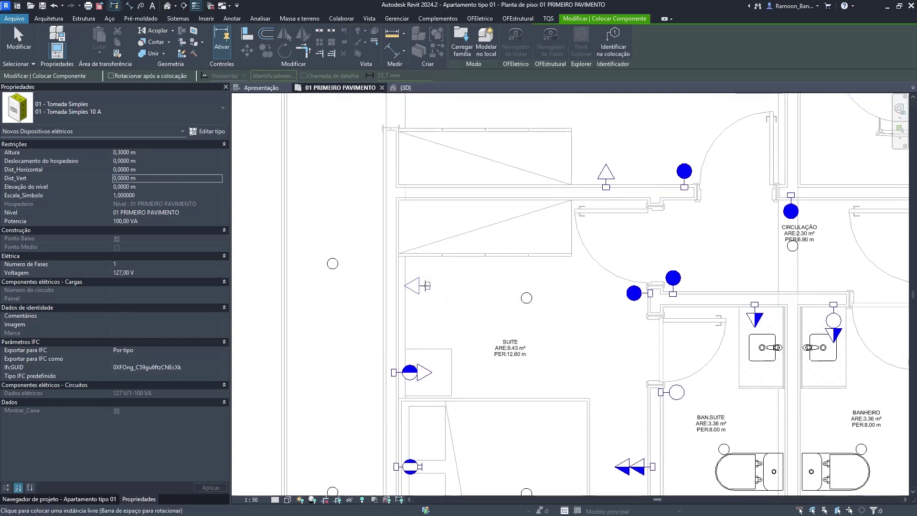
left_click(395, 298)
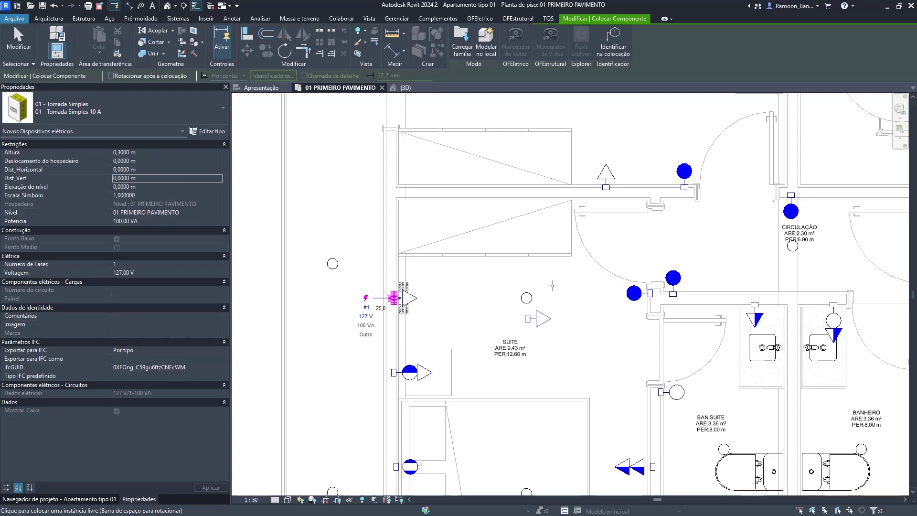
Place two Tomada Simples 10 A outlets at 0.3 m on the Varanda side of the bathrooms' exterior wall, one at each end of the bathroom block.
scroll(553, 286, "down", 4)
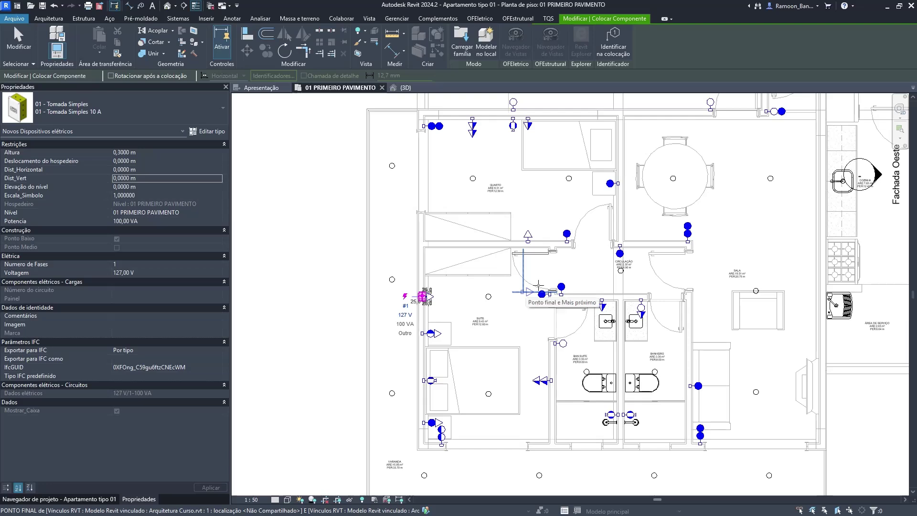
middle_click_drag(441, 340, 455, 282)
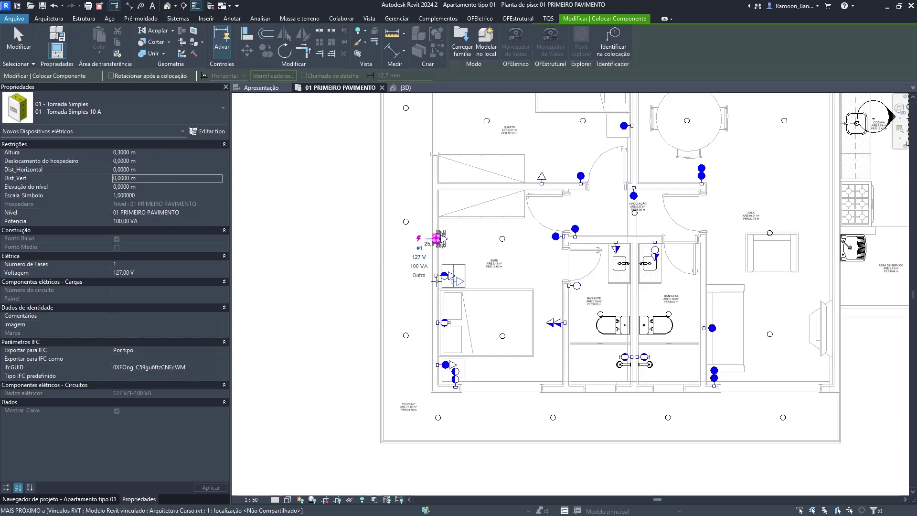
scroll(420, 409, "up", 5)
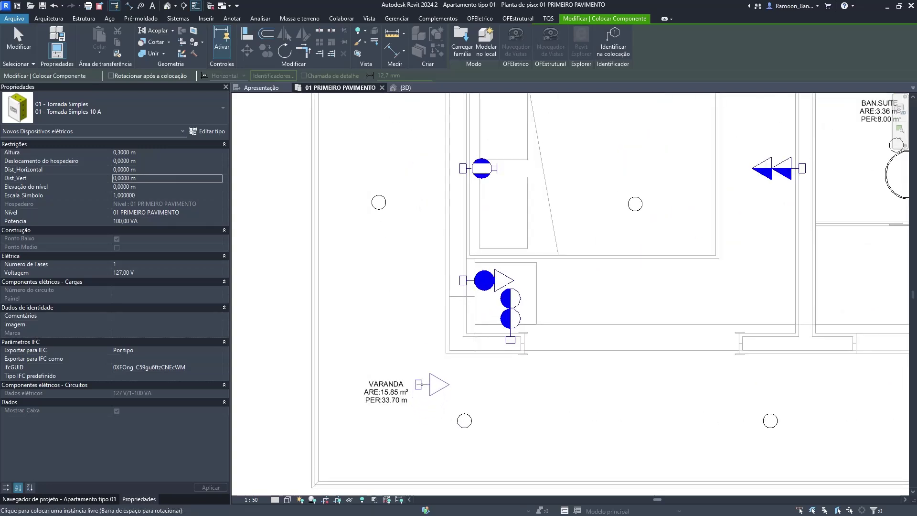
scroll(420, 378, "down", 2)
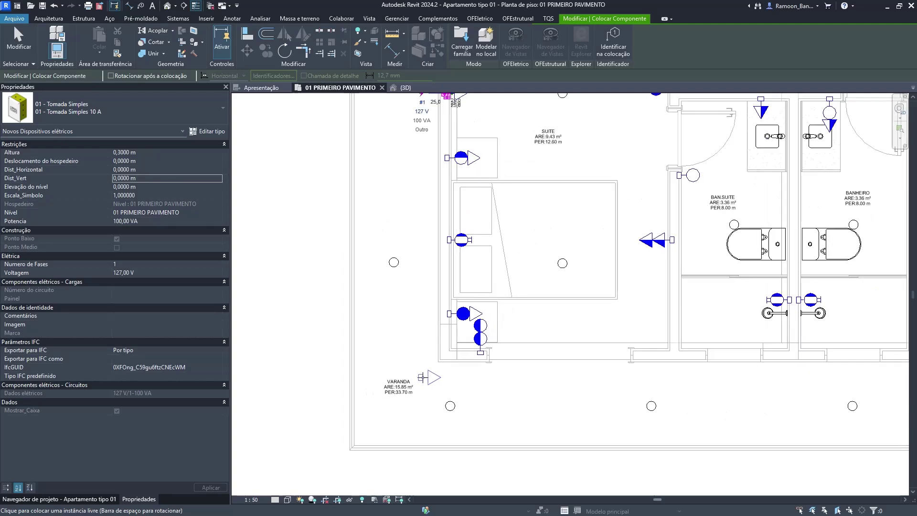
scroll(422, 377, "down", 2)
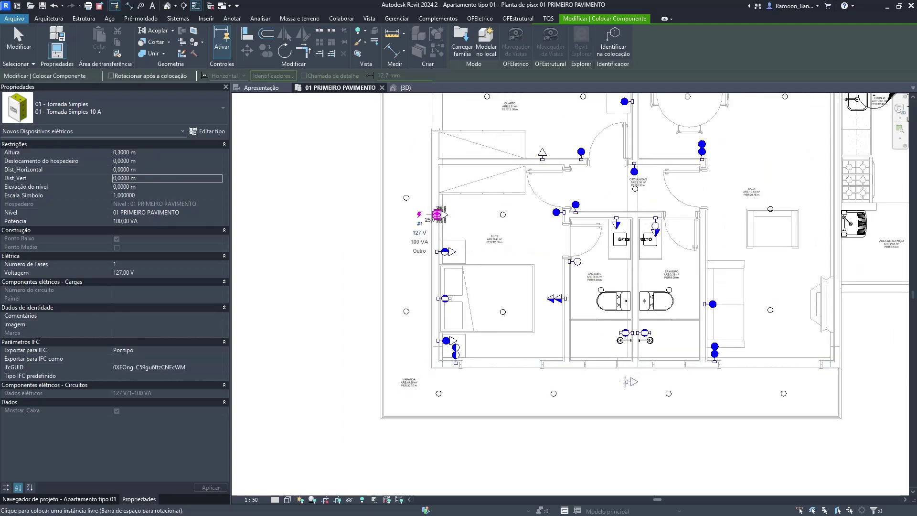
scroll(625, 383, "up", 1)
scroll(633, 411, "up", 1)
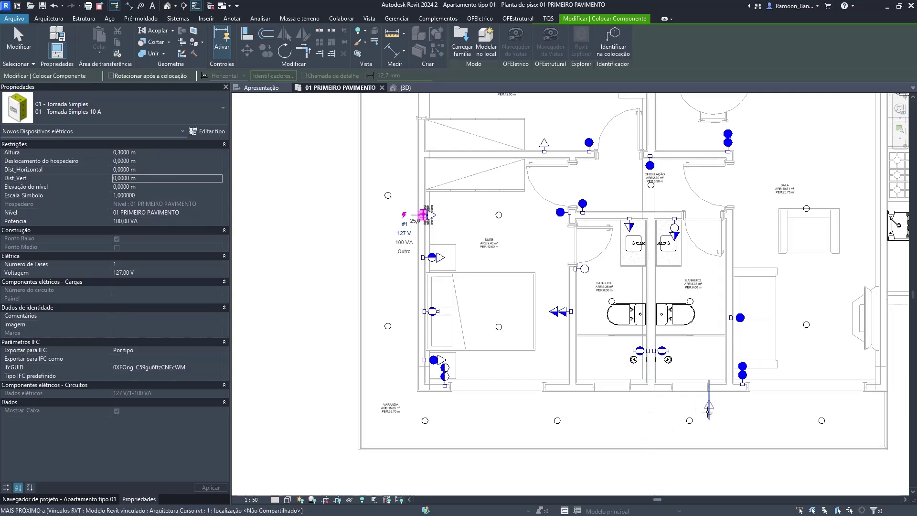
scroll(725, 405, "up", 1)
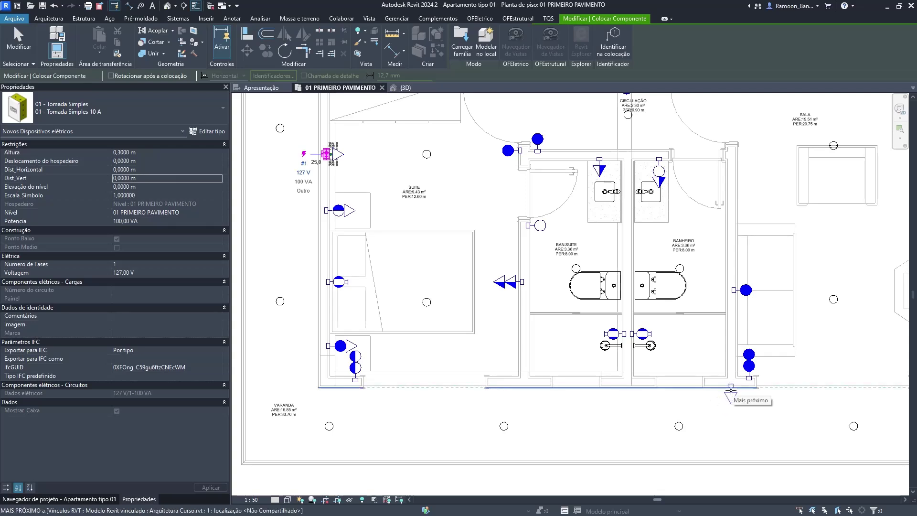
left_click(731, 389)
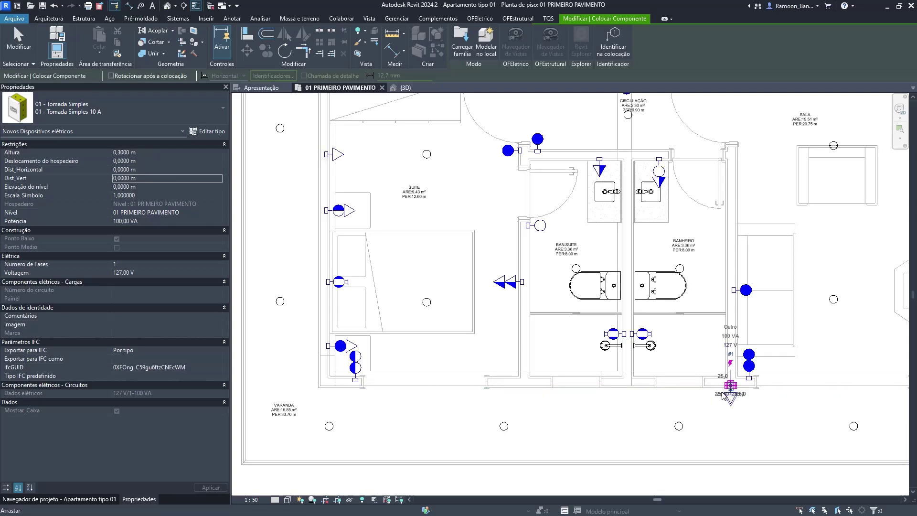
left_click(525, 390)
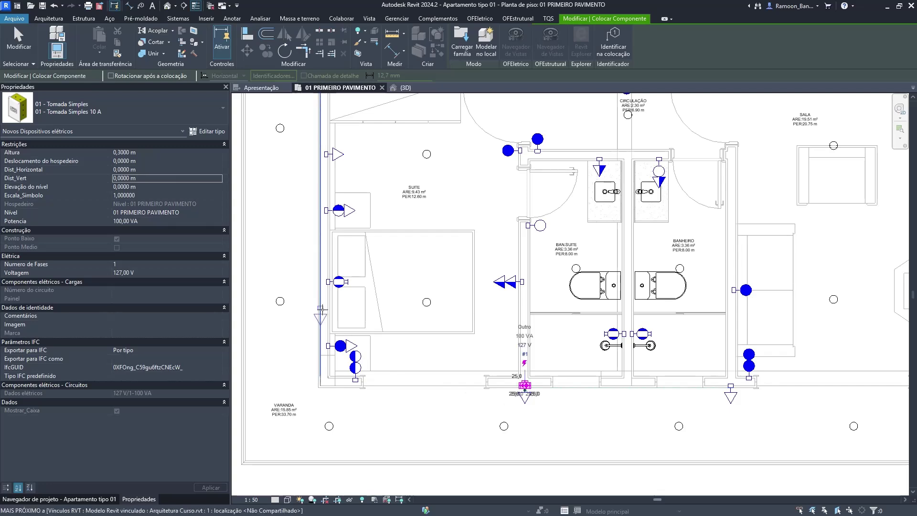
Place two Tomada Simples 10 A outlets at 0.3 m on the Varanda face of the Suite's headboard wall, behind the wardrobe and behind the bed.
middle_click_drag(310, 172, 462, 393)
scroll(446, 284, "down", 1)
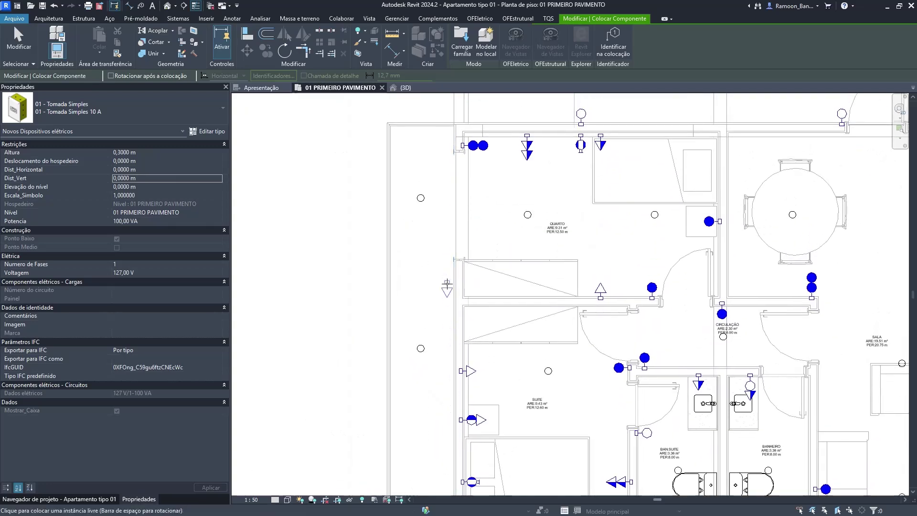
middle_click_drag(448, 284, 453, 308)
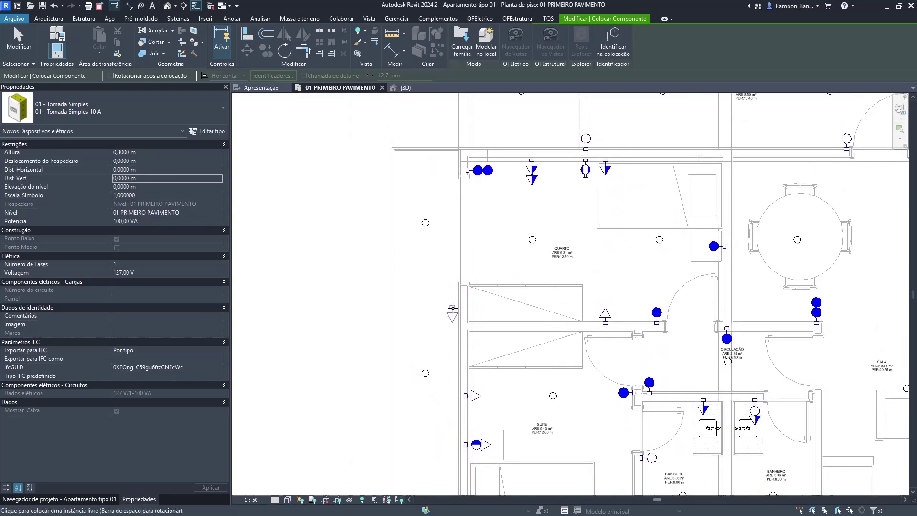
scroll(458, 344, "up", 2)
left_click(457, 356)
middle_click_drag(468, 318, 485, 81)
scroll(469, 263, "down", 3)
middle_click_drag(472, 369, 484, 240)
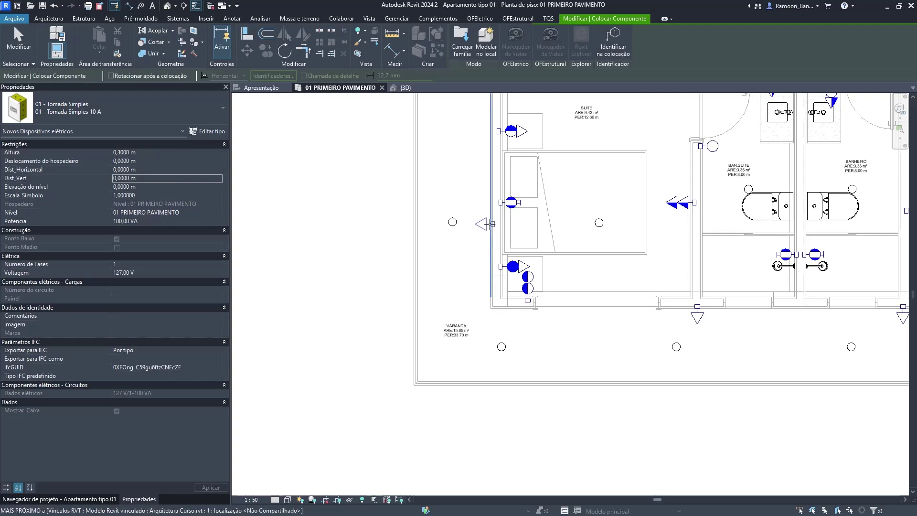
left_click(491, 245)
scroll(492, 245, "down", 4)
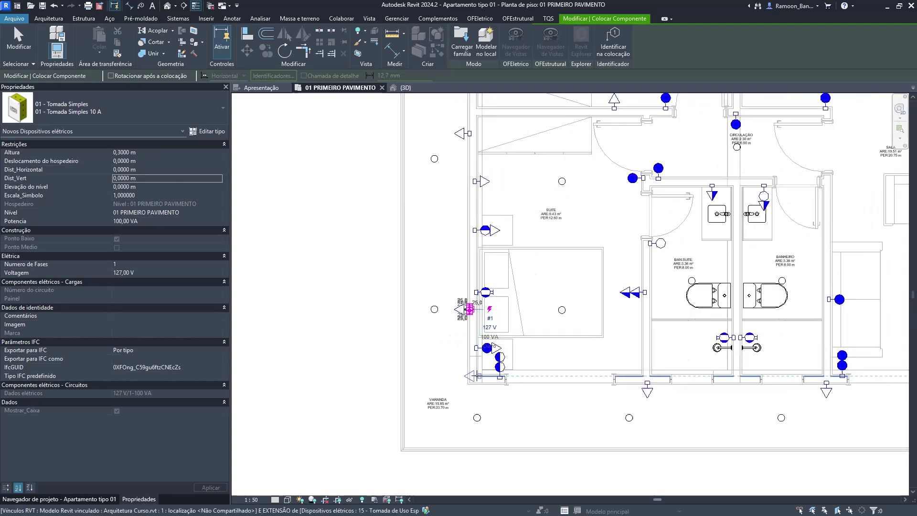
scroll(737, 324, "up", 1)
middle_click_drag(737, 325, 625, 354)
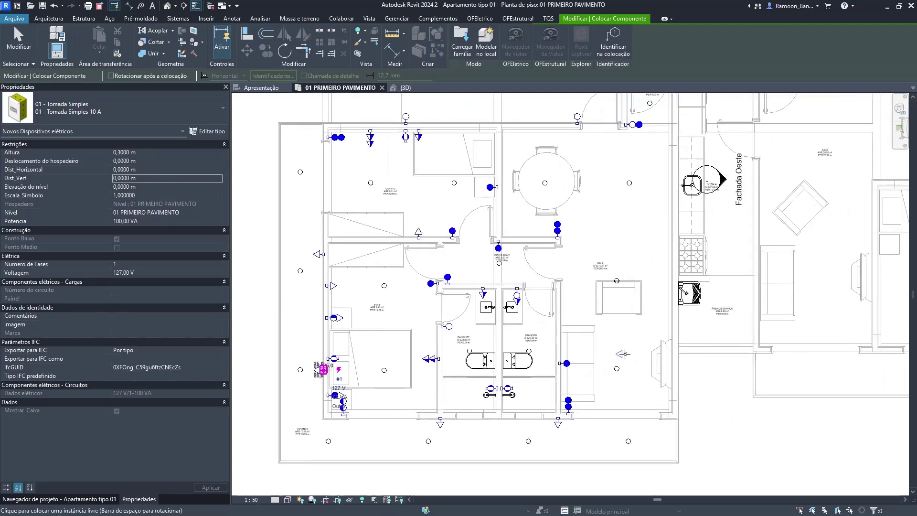
middle_click_drag(636, 205, 621, 271)
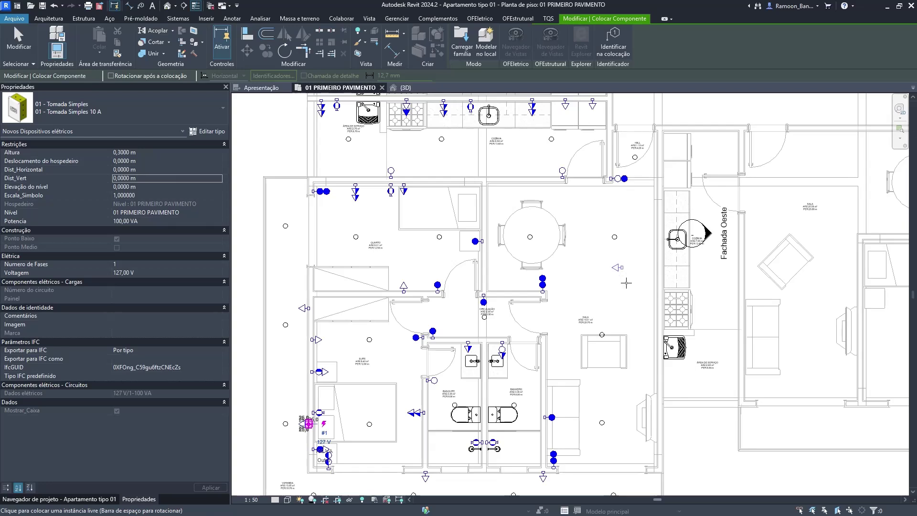
Examine the Sala's walls from the dining table to the sofa and television to decide where outlets are needed.
scroll(627, 306, "up", 1)
middle_click_drag(632, 240, 636, 267)
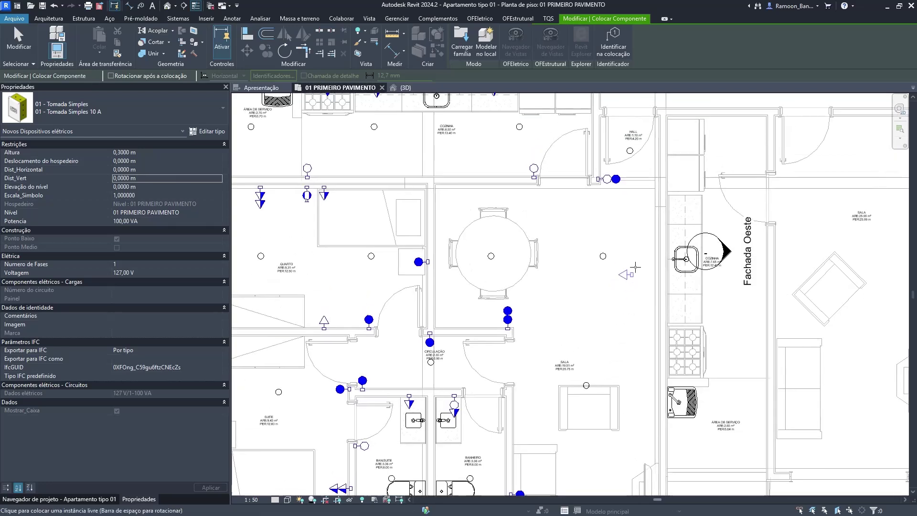
scroll(515, 350, "up", 4)
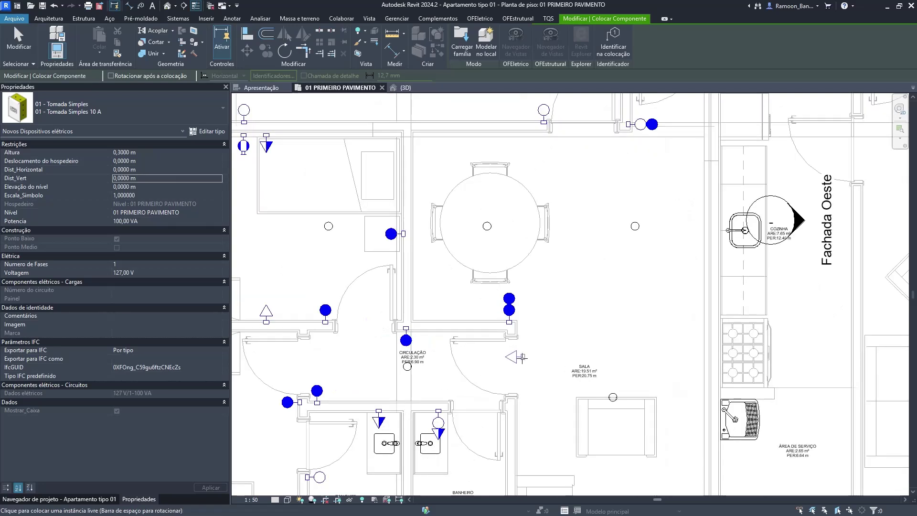
middle_click_drag(568, 379, 524, 400)
middle_click_drag(520, 299, 530, 356)
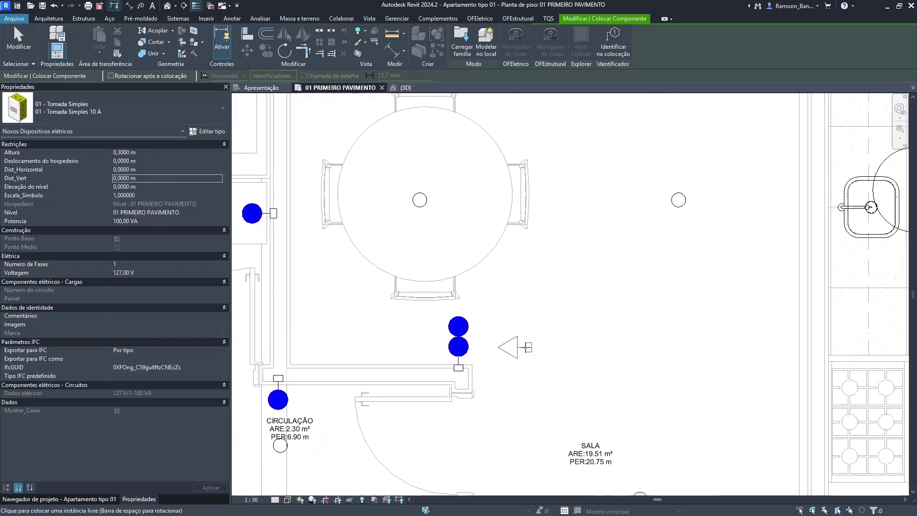
scroll(528, 344, "down", 3)
middle_click_drag(525, 334, 521, 268)
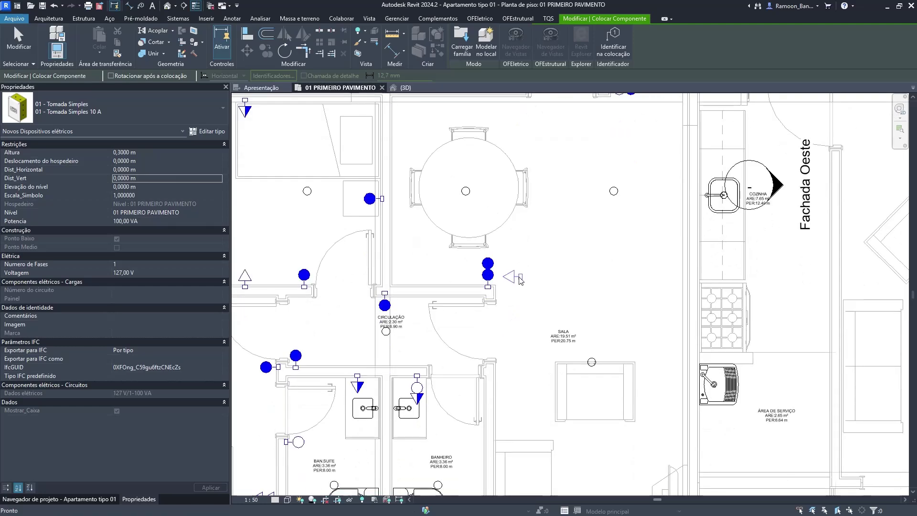
scroll(586, 344, "up", 3)
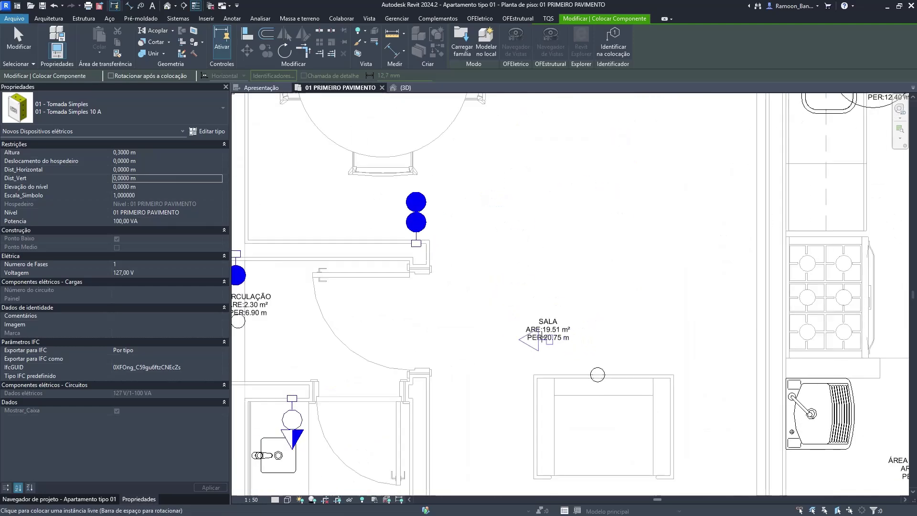
scroll(542, 337, "up", 1)
middle_click_drag(545, 329, 542, 367)
scroll(544, 354, "down", 1)
middle_click_drag(552, 317, 531, 238)
scroll(548, 380, "down", 4)
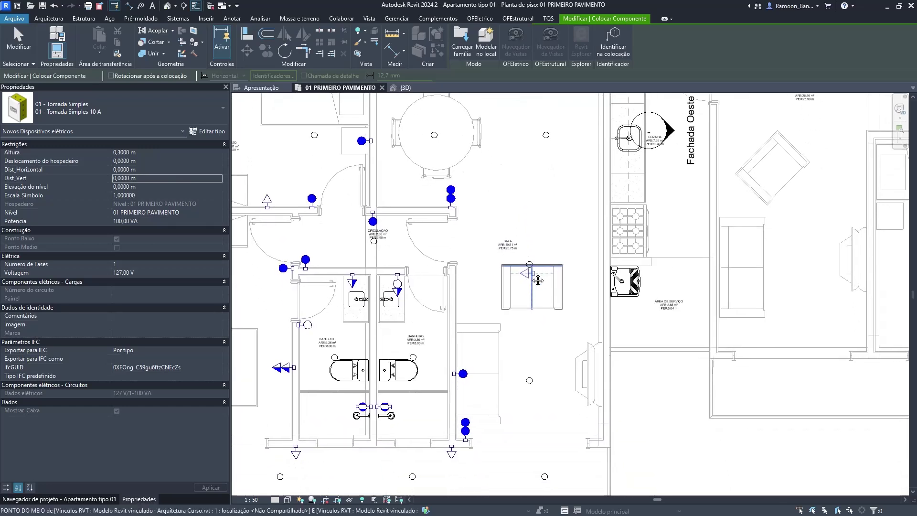
Place an outlet at 0.3 m on the Sala's wall shared with the Banheiro, just beyond the sofa's armrest, and make it Tomada Dupla 10 A.
scroll(474, 311, "up", 3)
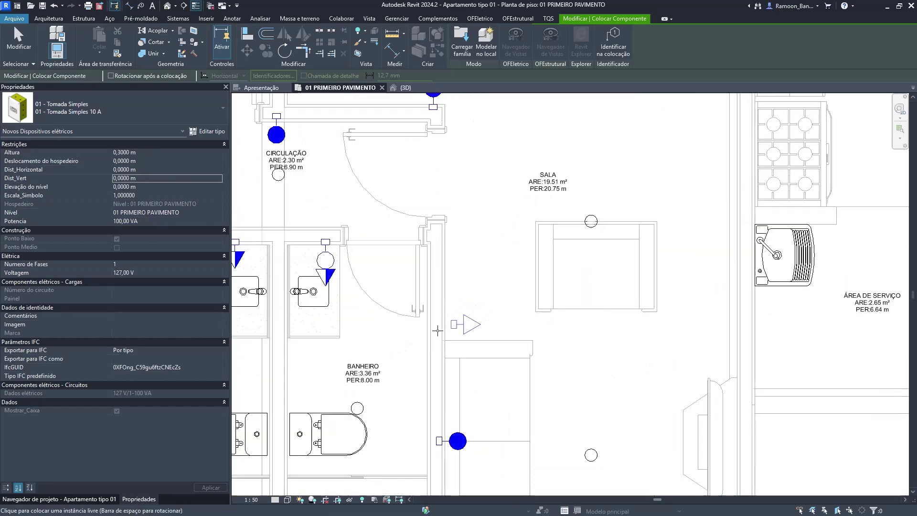
left_click(451, 343)
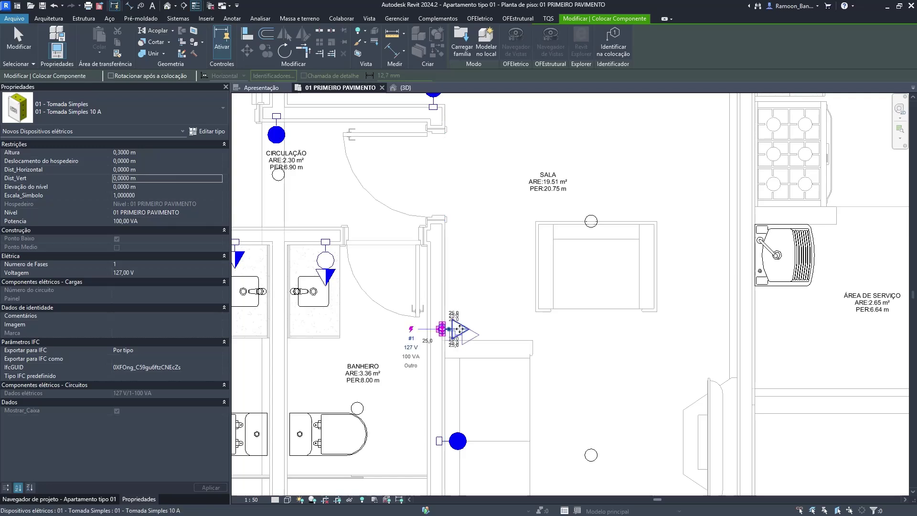
key("Escape")
key("Escape")
left_click(454, 329)
left_click(117, 102)
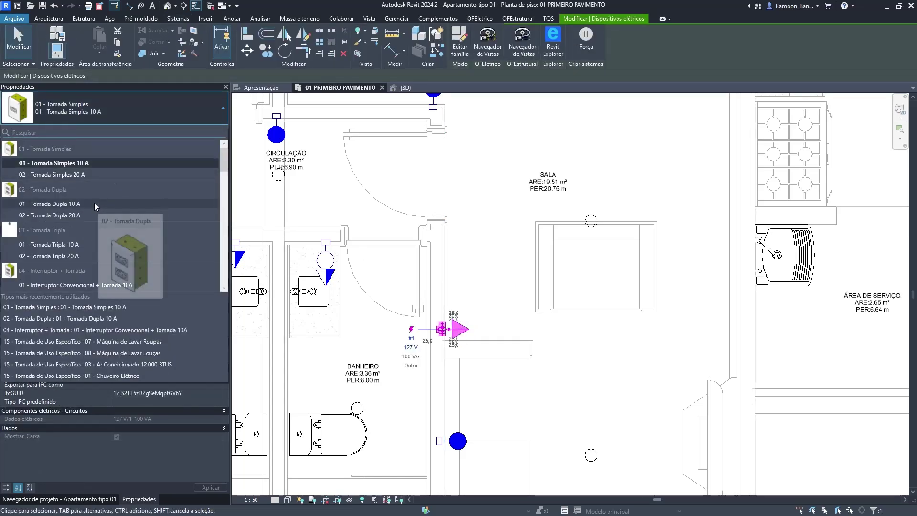
left_click(94, 202)
key("Escape")
left_click(463, 331)
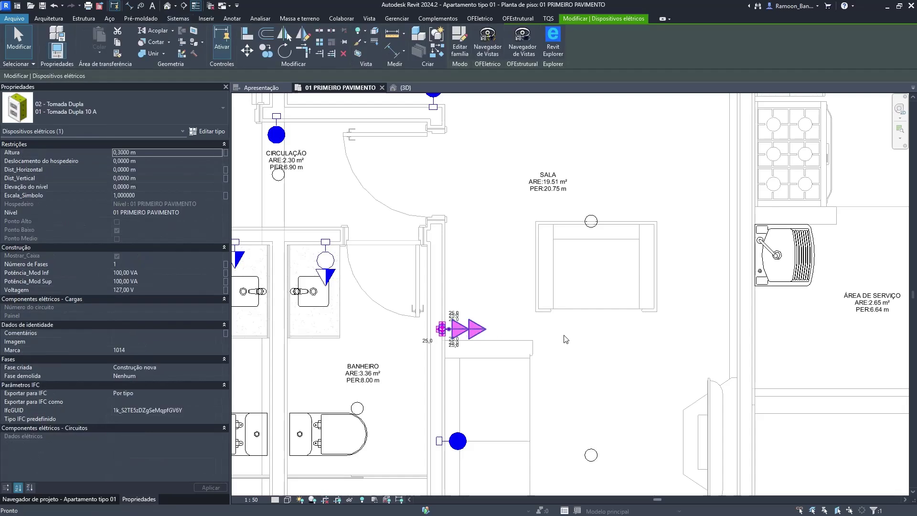
Place a Tomada Tripla 10 A at 1.2 m on the Sala's television wall, centred behind the television and facing the sofa.
key("c")
key("s")
middle_click_drag(661, 356, 630, 278)
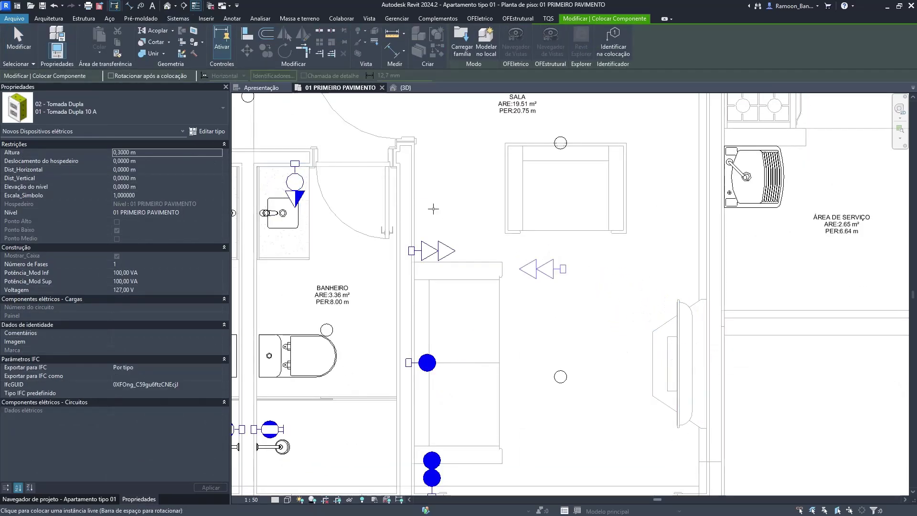
left_click(139, 109)
scroll(116, 191, "up", 3)
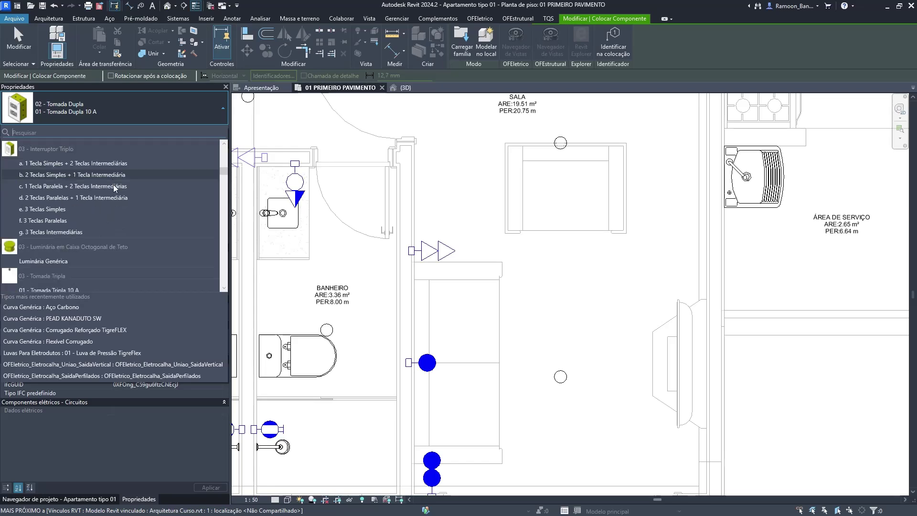
scroll(115, 191, "up", 3)
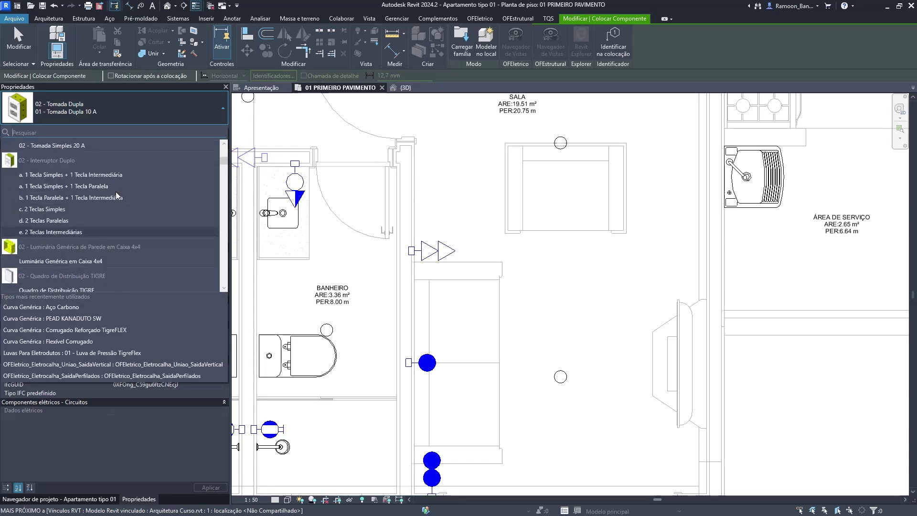
scroll(116, 193, "down", 6)
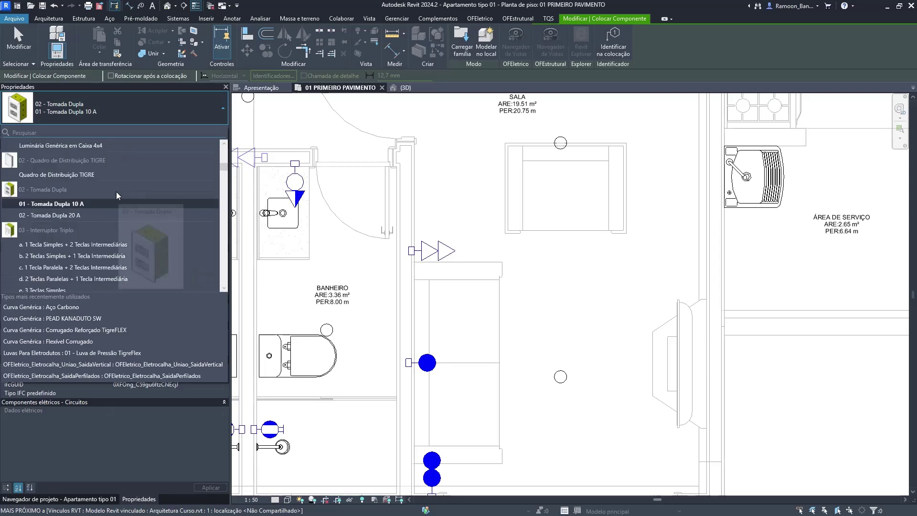
scroll(116, 193, "down", 10)
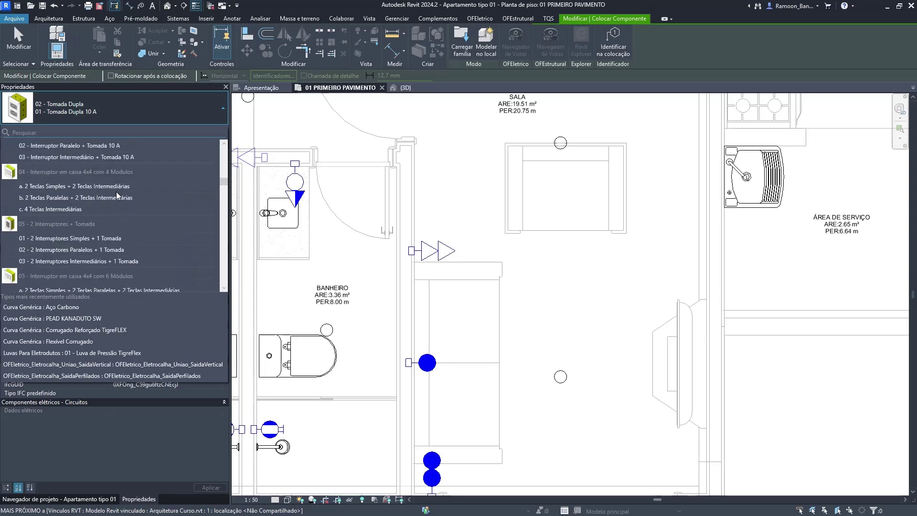
type("tri")
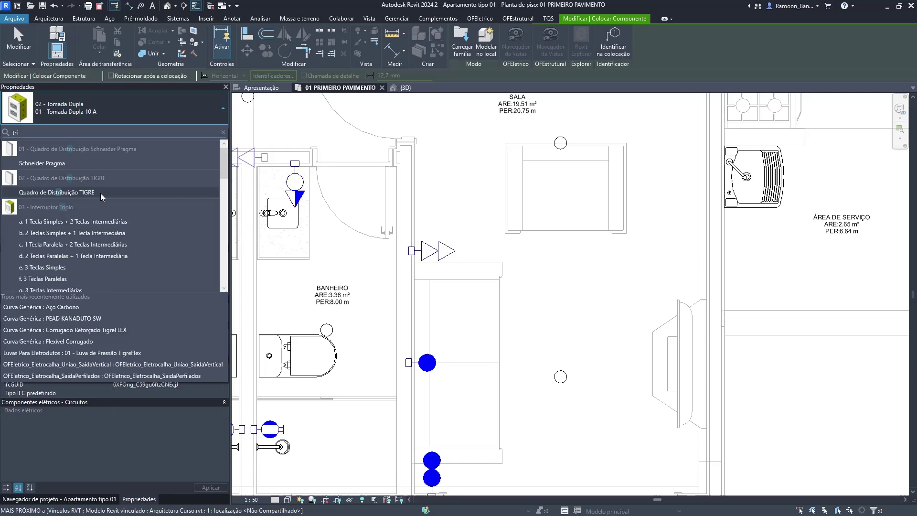
scroll(104, 222, "down", 3)
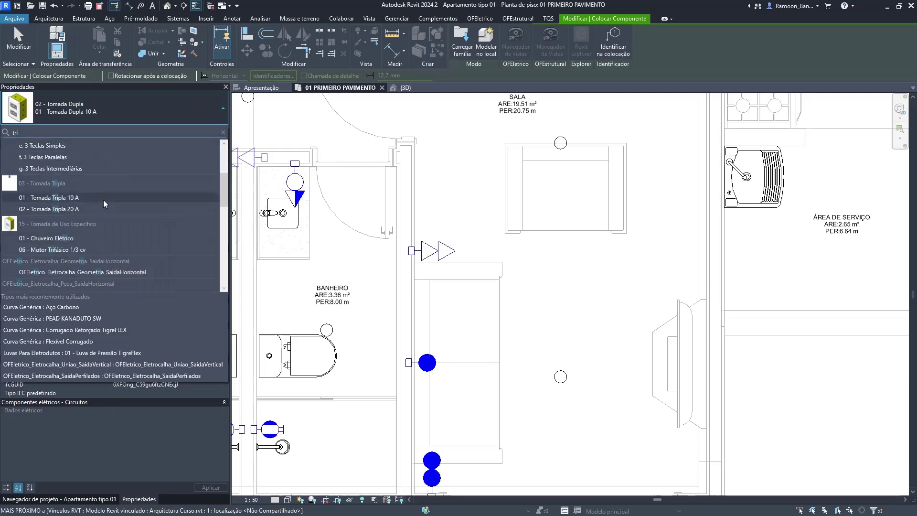
left_click(103, 200)
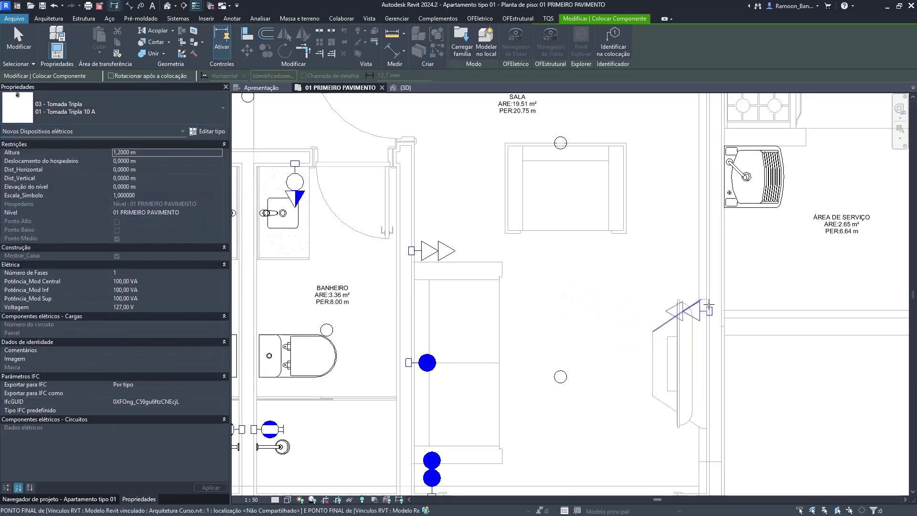
scroll(712, 248, "down", 3)
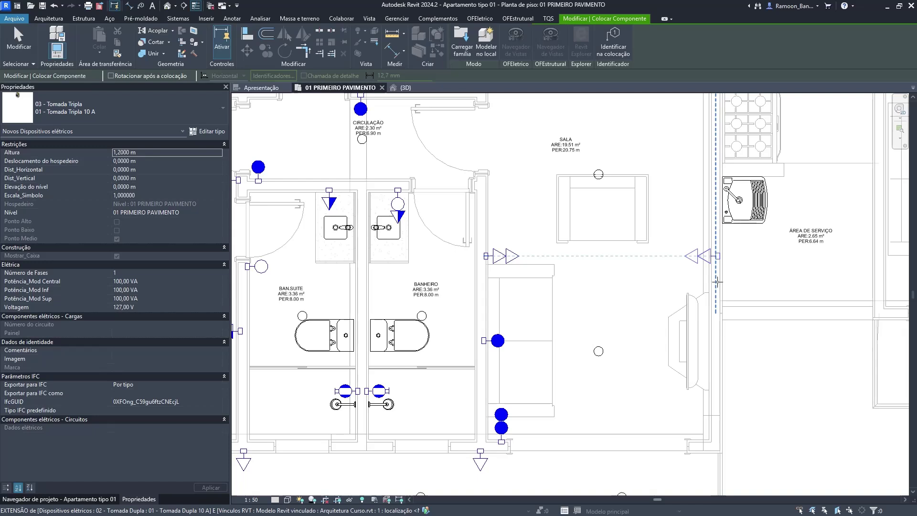
scroll(716, 282, "up", 3)
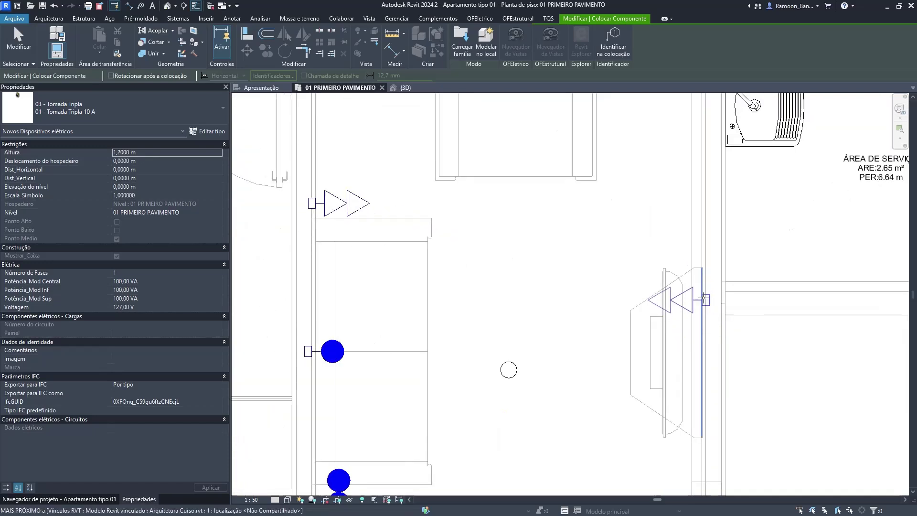
scroll(704, 297, "down", 1)
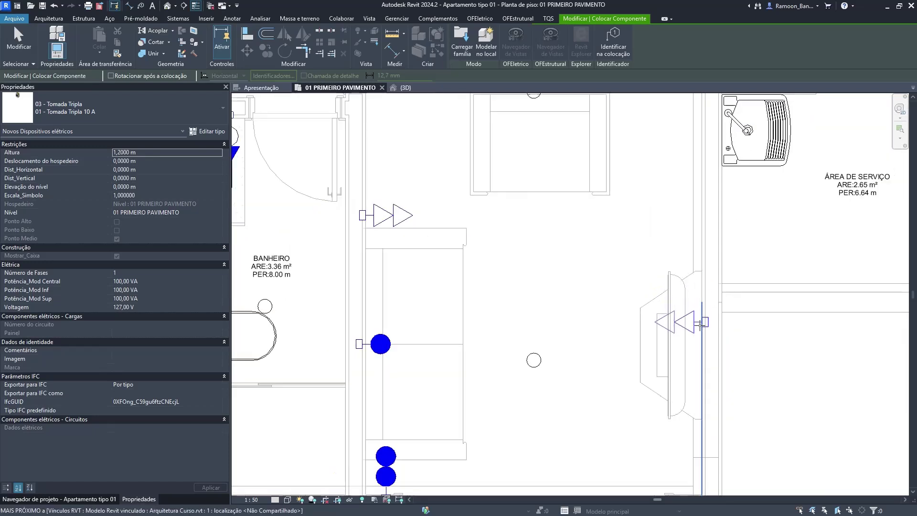
left_click(702, 345)
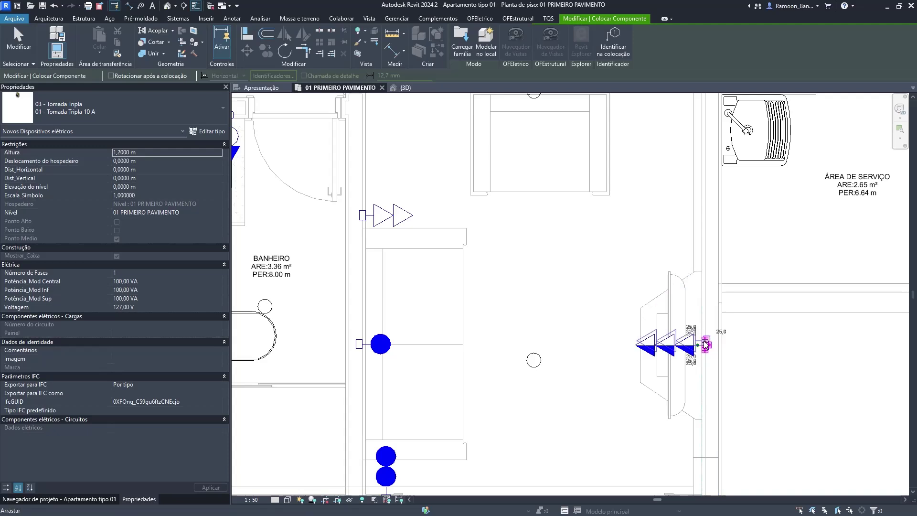
Examine the rest of the Sala, including the sofa area and dining table, for walls still lacking outlets.
middle_click_drag(677, 263, 674, 287)
scroll(673, 287, "down", 4)
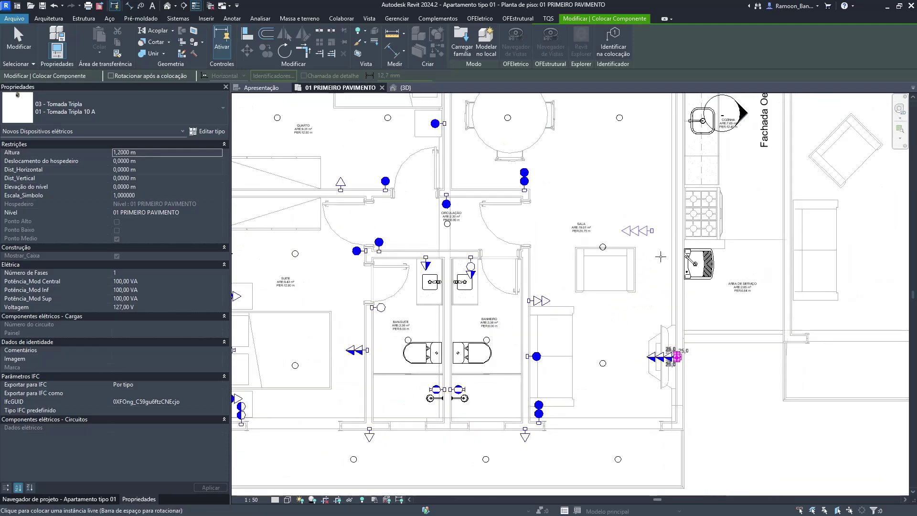
middle_click_drag(665, 255, 655, 292)
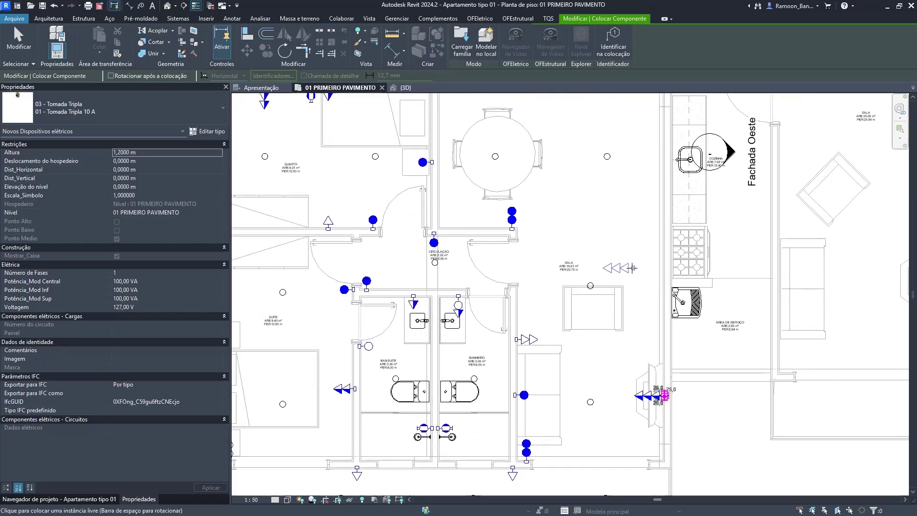
middle_click_drag(616, 246, 601, 364)
middle_click_drag(577, 318, 552, 218)
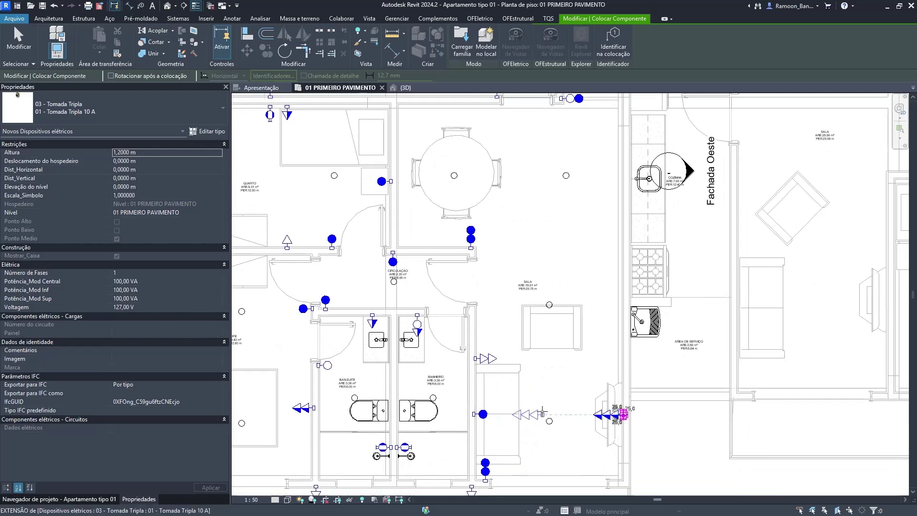
scroll(543, 411, "up", 3)
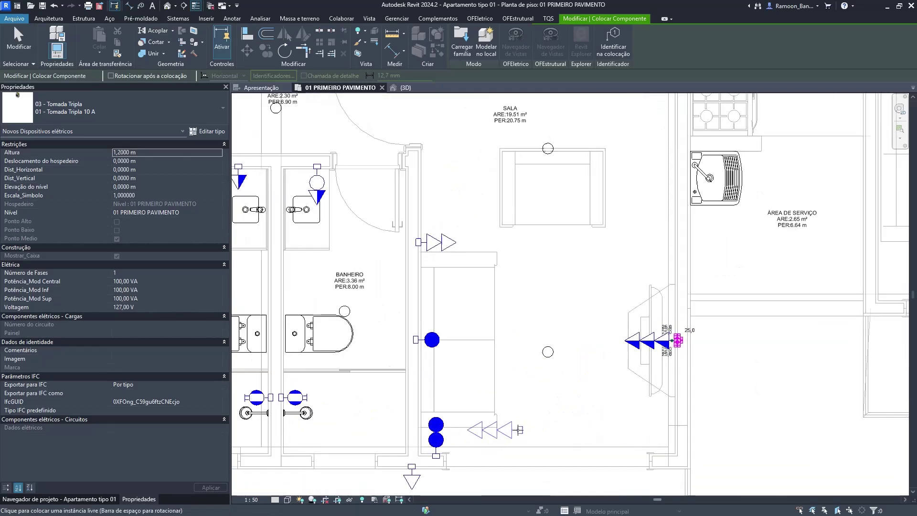
middle_click_drag(504, 339, 500, 439)
middle_click_drag(554, 294, 546, 406)
scroll(489, 317, "up", 1)
middle_click_drag(451, 238, 509, 413)
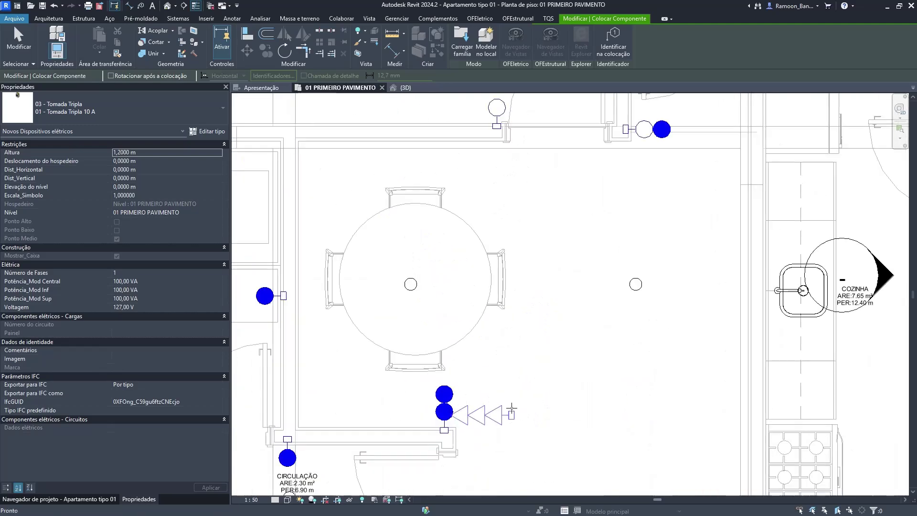
scroll(609, 326, "down", 3)
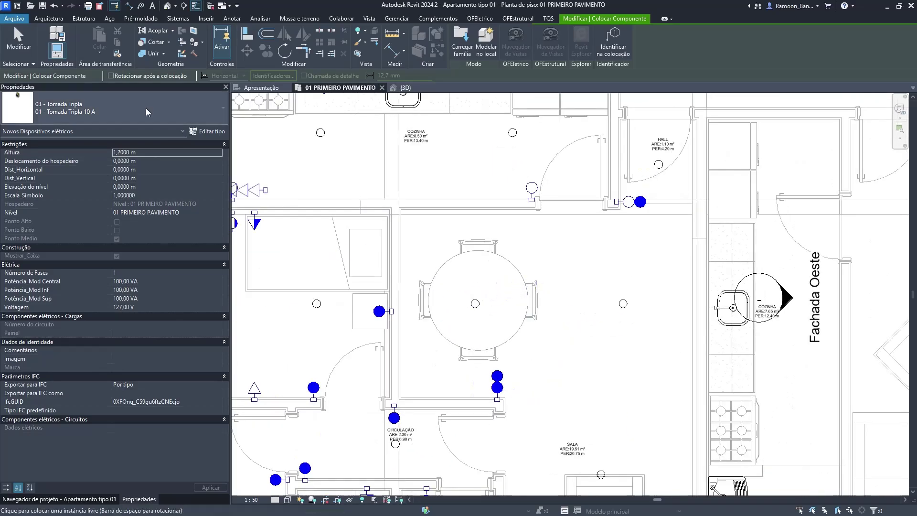
left_click(142, 118)
scroll(85, 174, "up", 1)
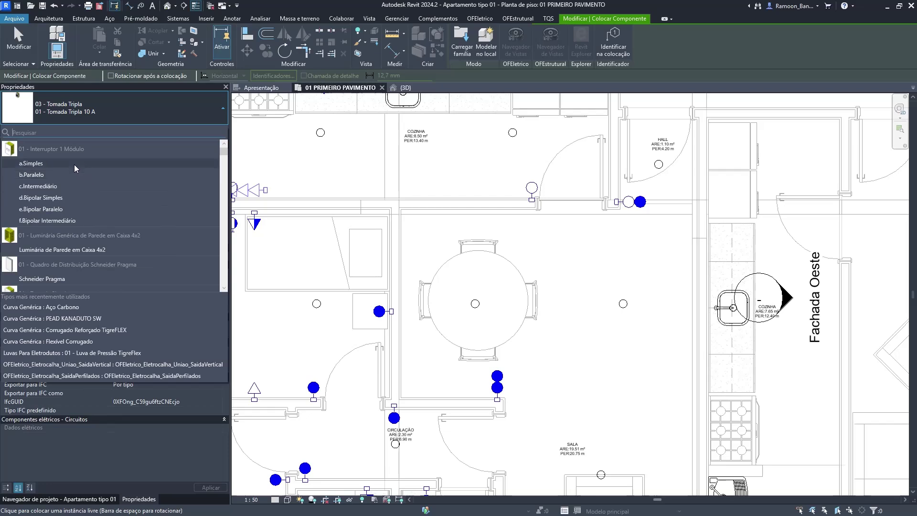
key("Escape")
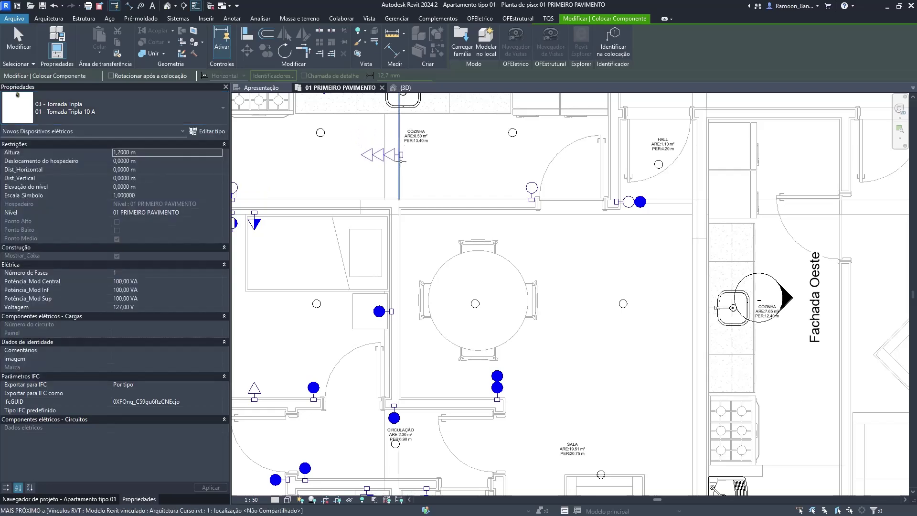
key("Escape")
Place a Tomada Simples 10 A at 0.3 m on the wall between the Sala's dining area and the Cozinha, aligned with the table.
left_click(236, 38)
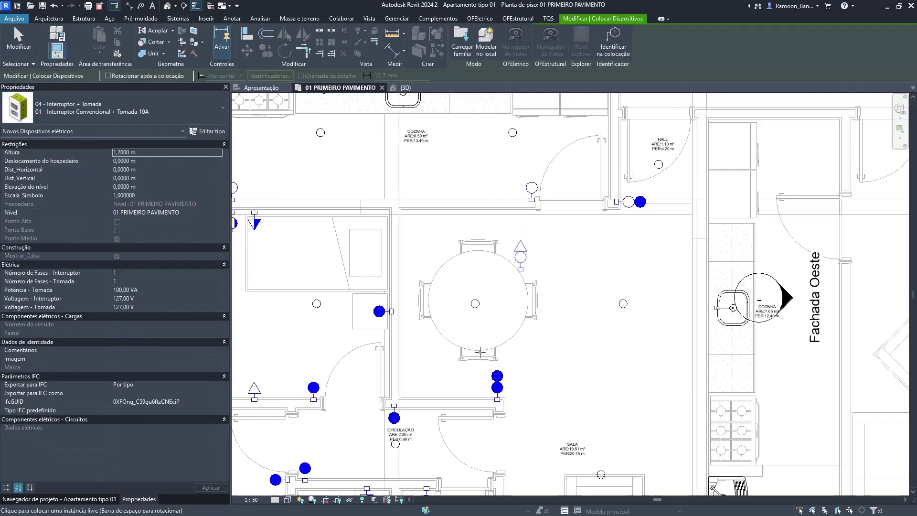
left_click(178, 117)
scroll(147, 186, "up", 1)
left_click(90, 160)
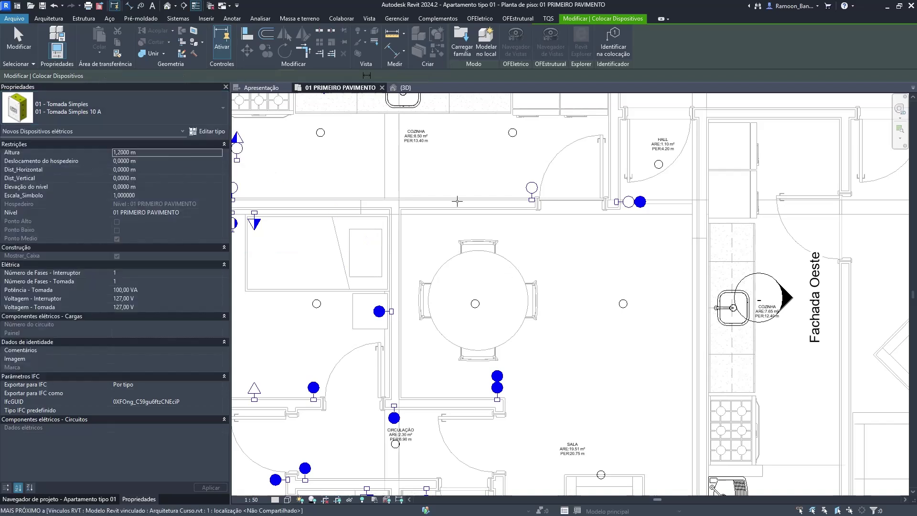
scroll(476, 222, "up", 2)
scroll(475, 222, "up", 1)
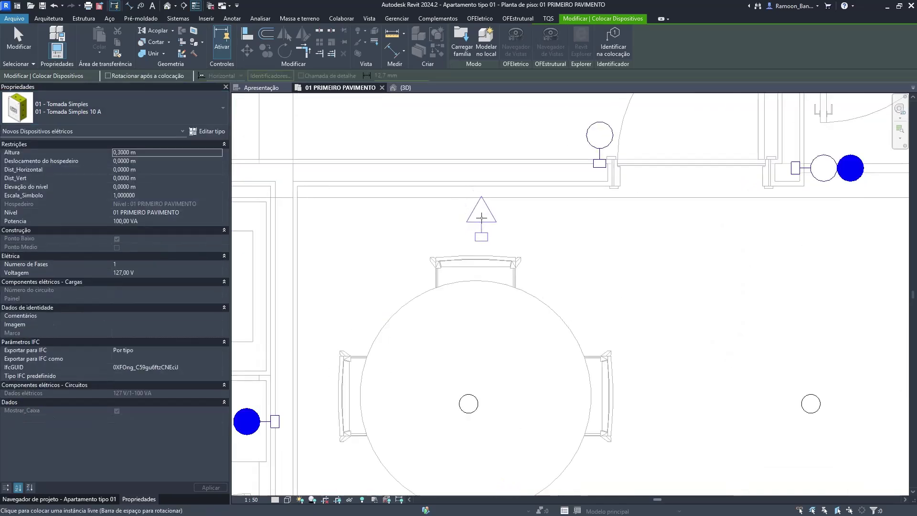
left_click(480, 185)
Place another Tomada Simples 10 A at 0.3 m on the dining area's Circulação-side wall, beside the two-switch symbol, and finish placing devices.
scroll(481, 186, "down", 3)
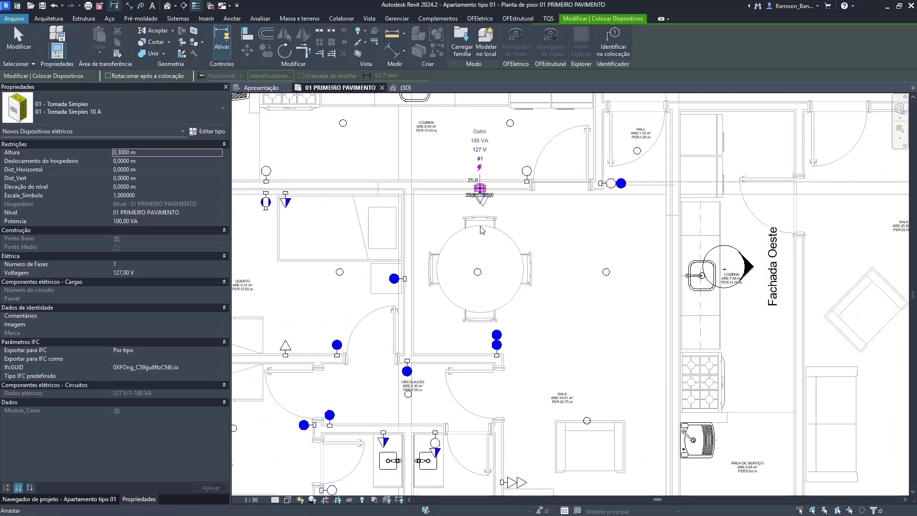
scroll(467, 352, "up", 2)
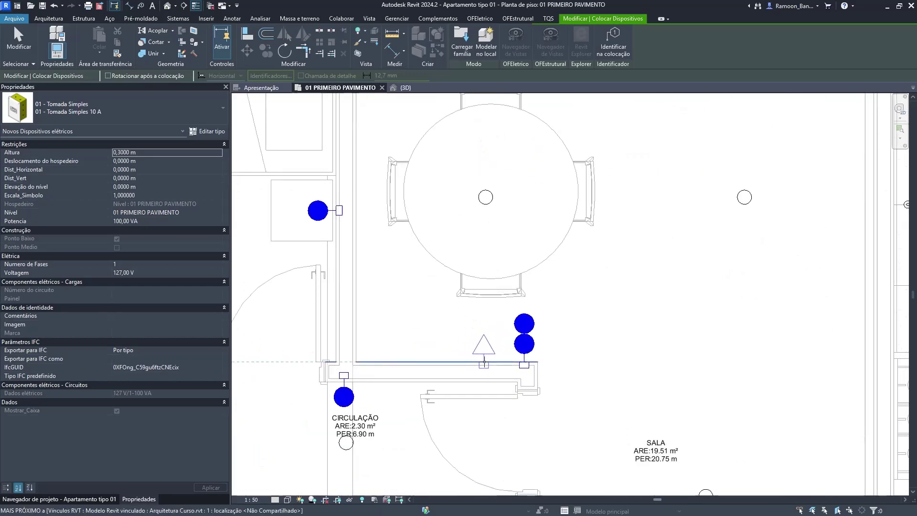
left_click(486, 362)
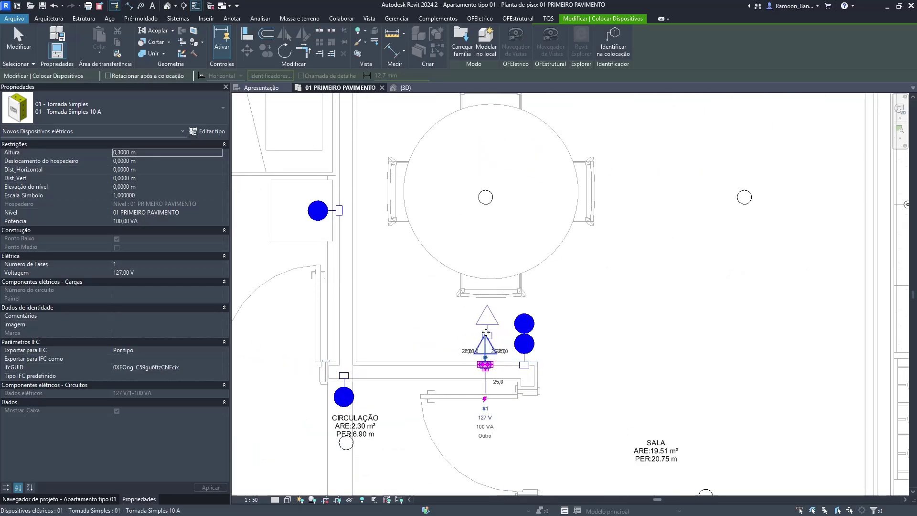
scroll(485, 362, "down", 3)
key("Escape")
key("Escape")
middle_click_drag(579, 363, 582, 337)
scroll(583, 337, "down", 2)
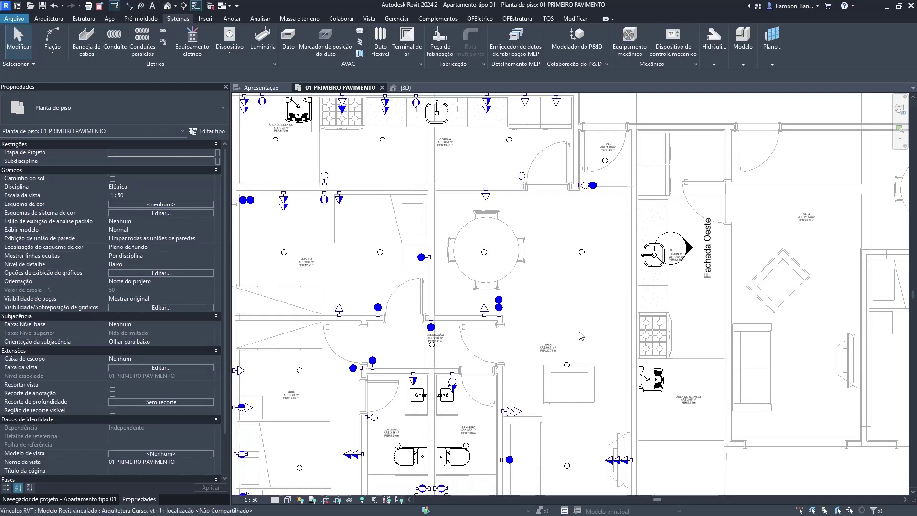